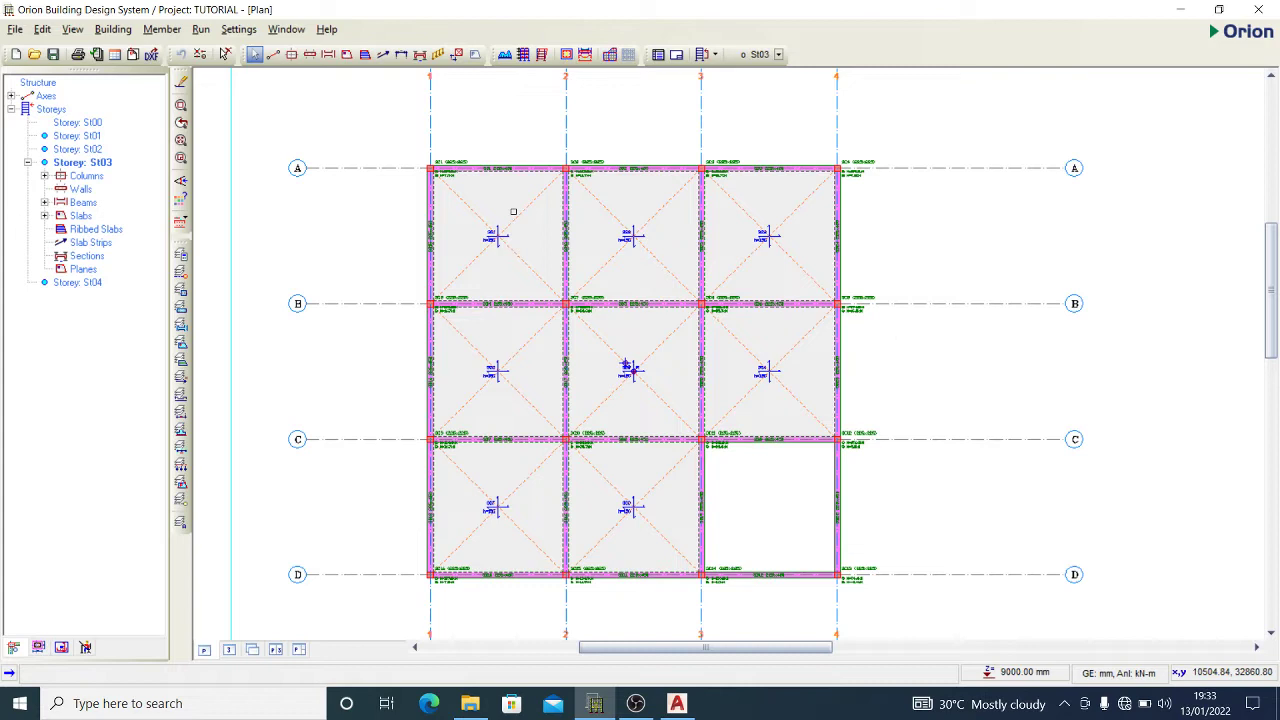
Run the static building analysis and bring up its Post-Analysis results and design options
left_click(201, 29)
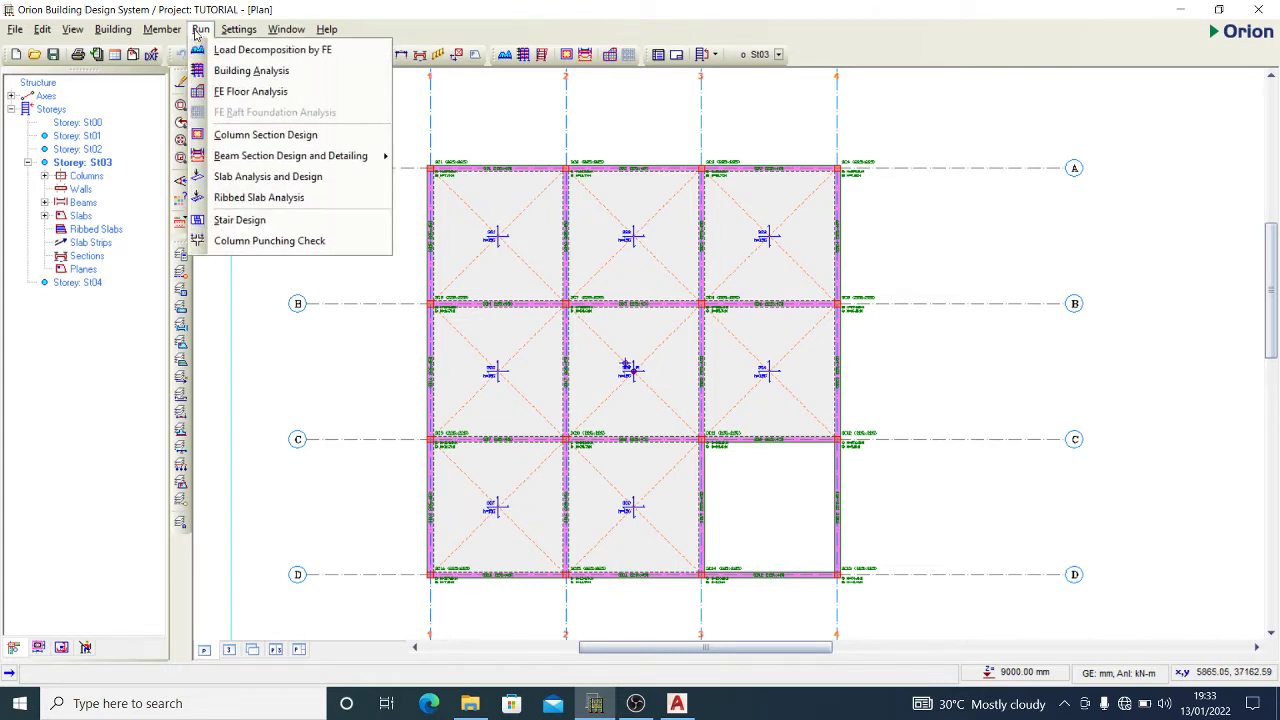
left_click(270, 75)
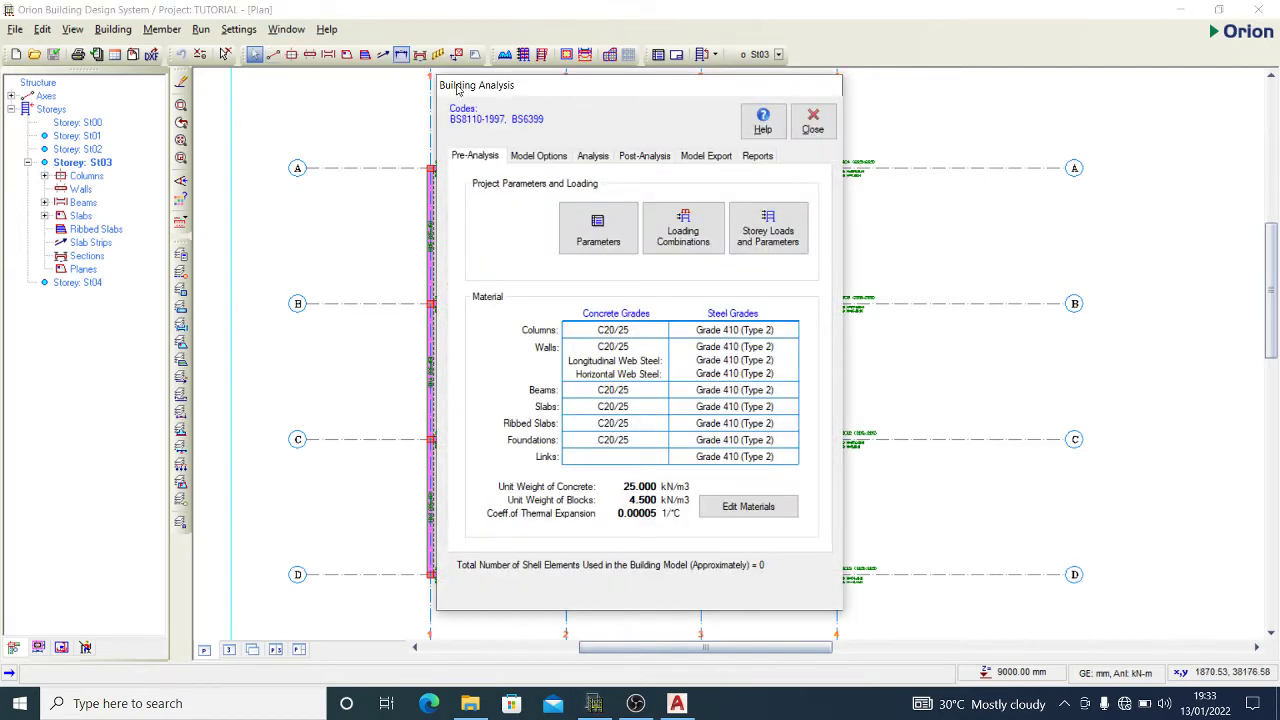
left_click(592, 156)
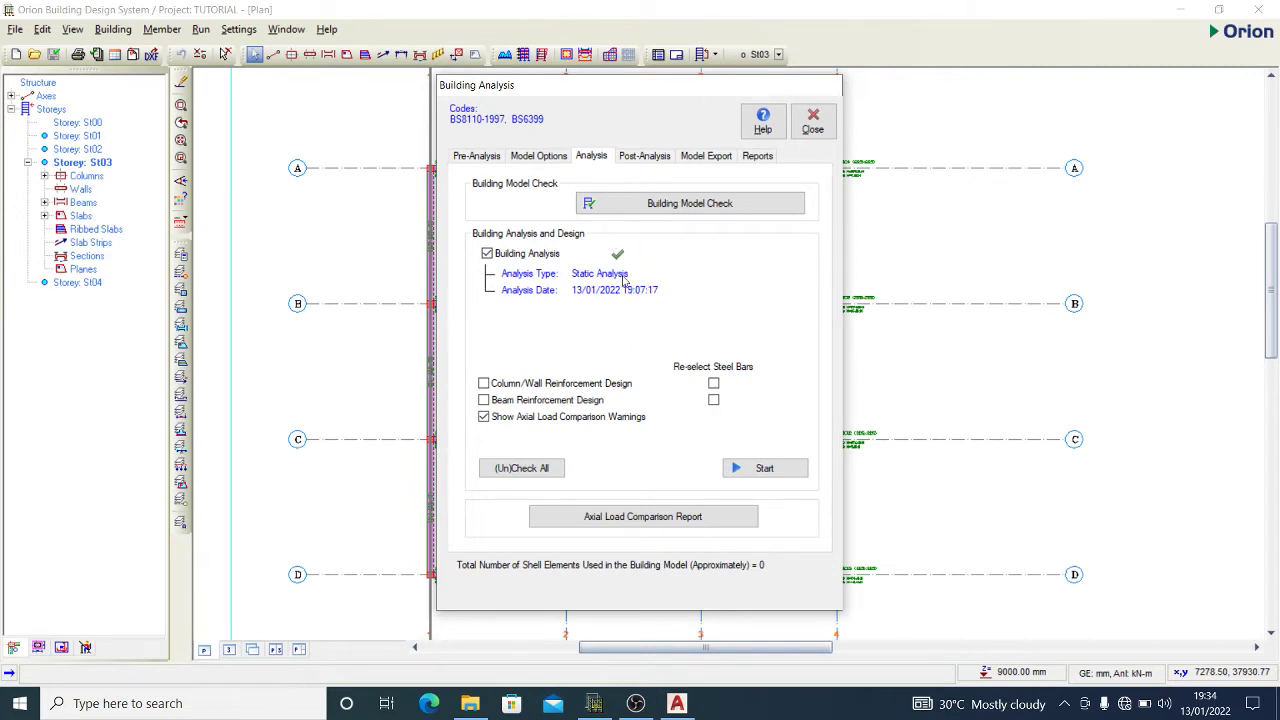
left_click(633, 160)
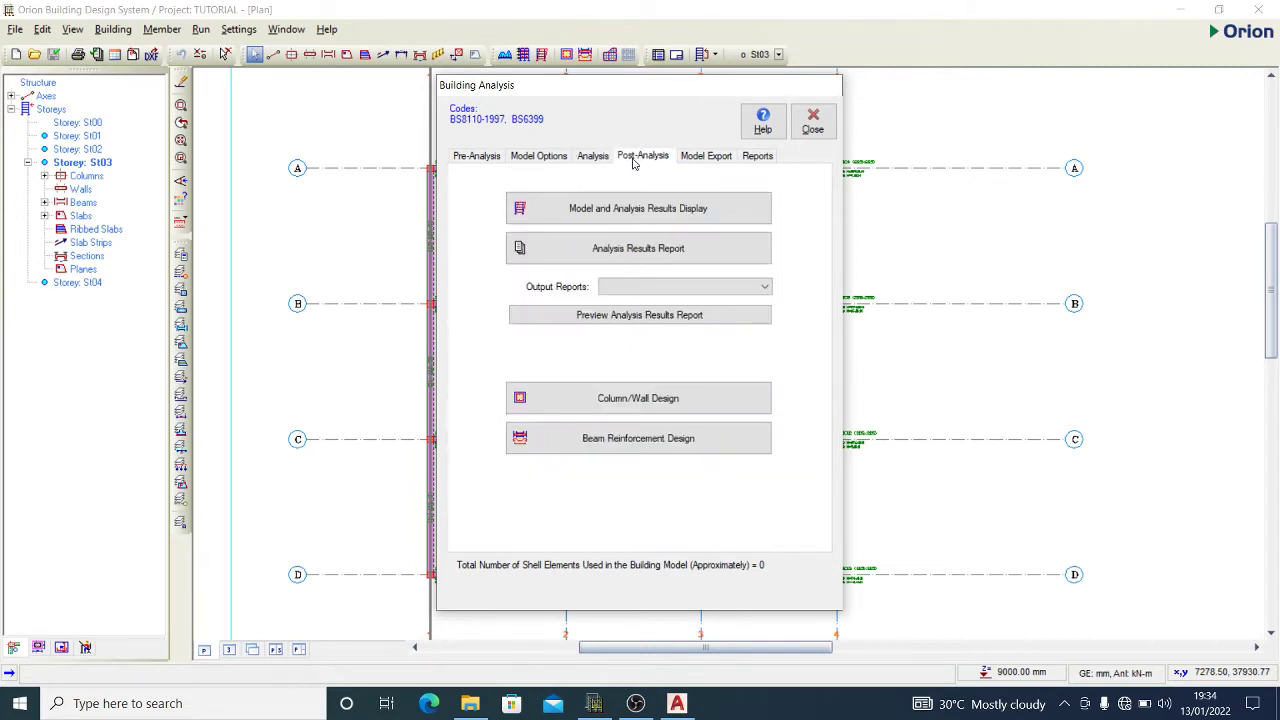
Open Beam Reinforcement Design and scroll through the 32 designed beam axes
left_click(646, 451)
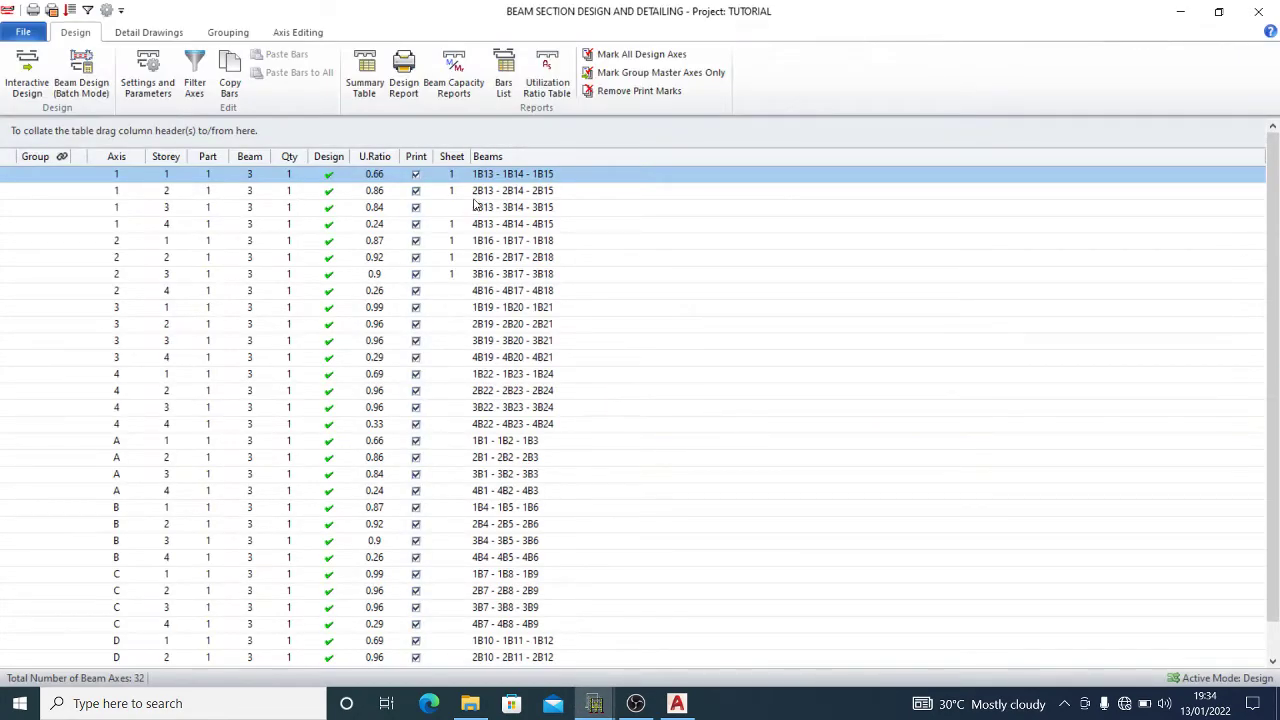
scroll(335, 175, "down", 1)
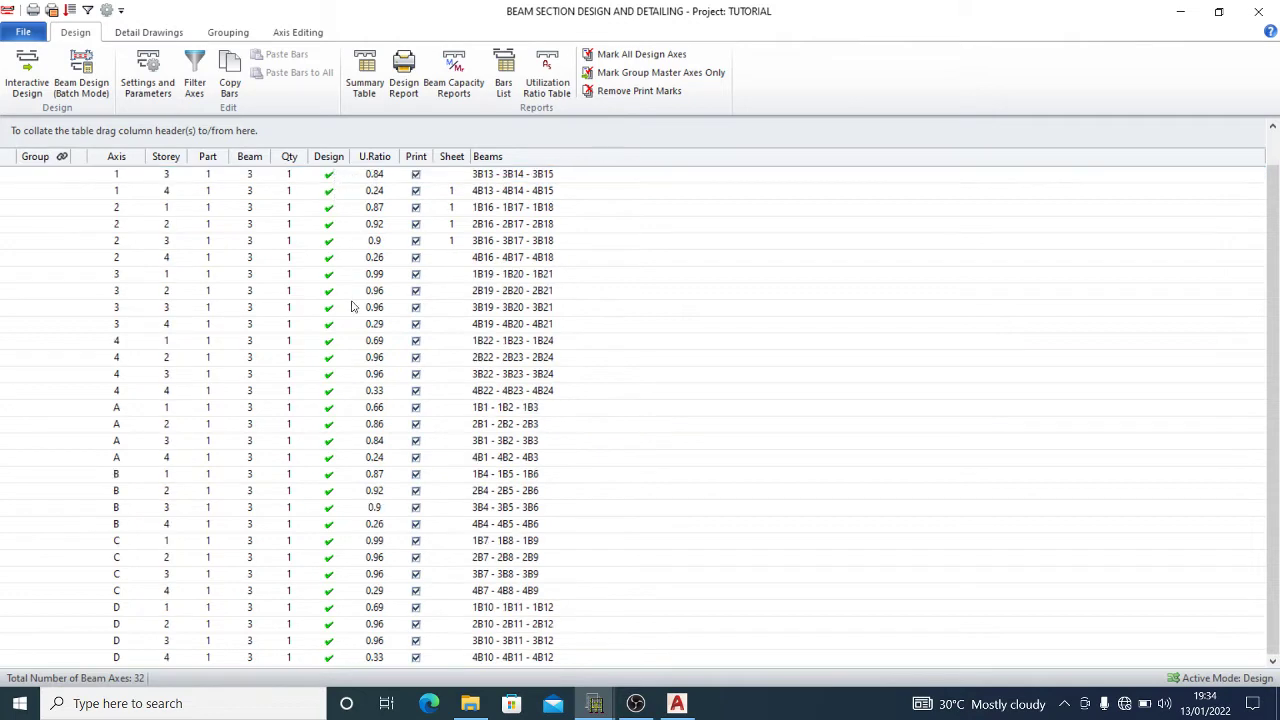
scroll(347, 344, "up", 1)
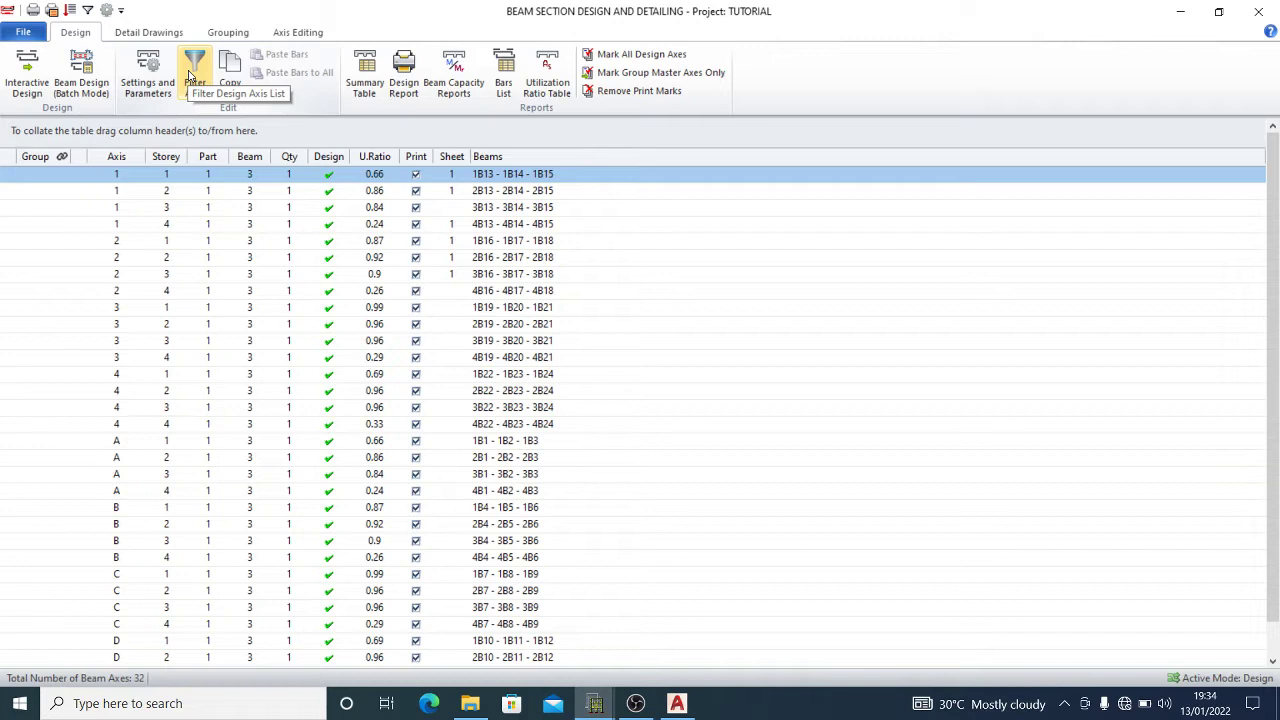
Filter the beam axis list by storey to show only storey 03
left_click(191, 75)
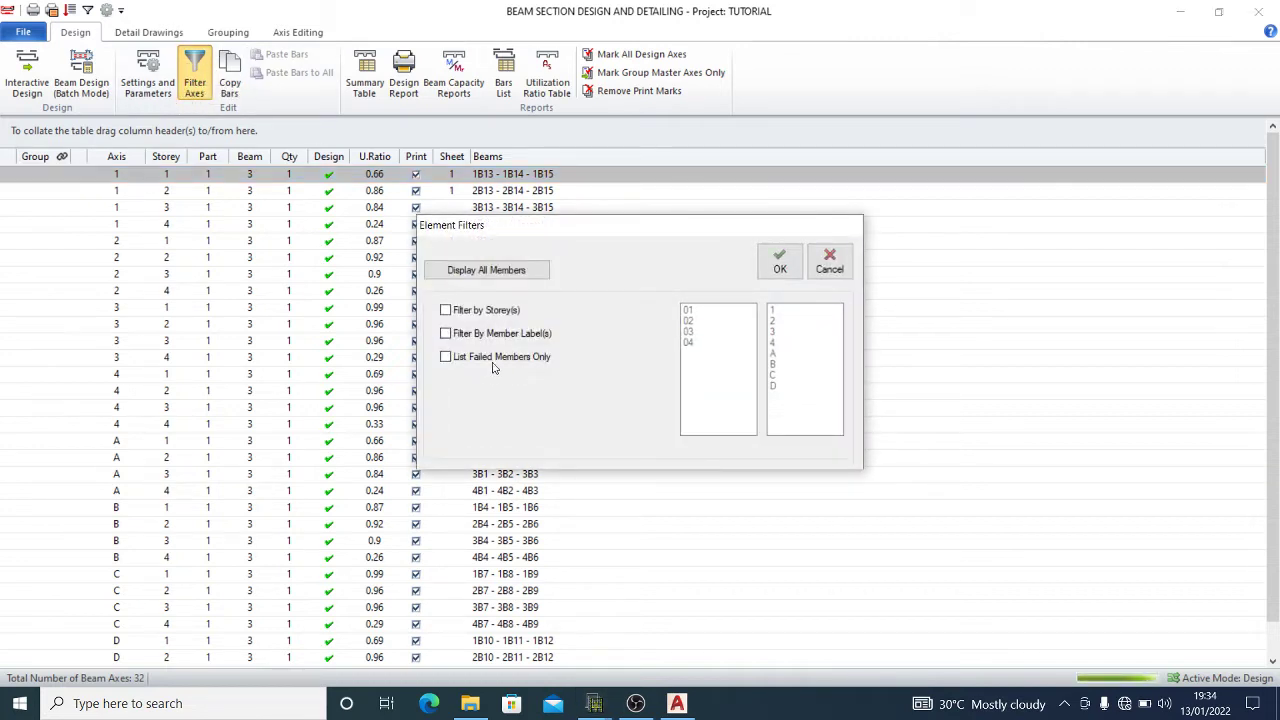
left_click(501, 316)
left_click(689, 332)
left_click(779, 262)
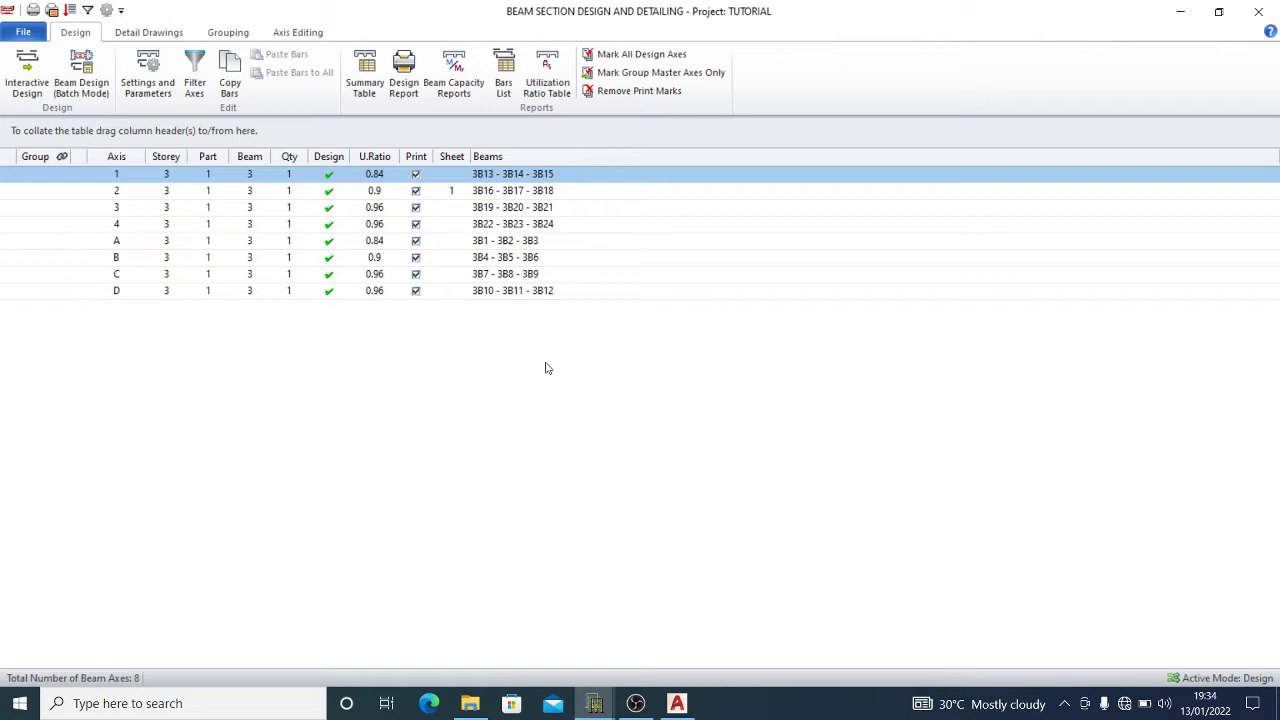
Create the beam detail drawing sheets and delete the first beam frame from sheet 1
left_click(160, 33)
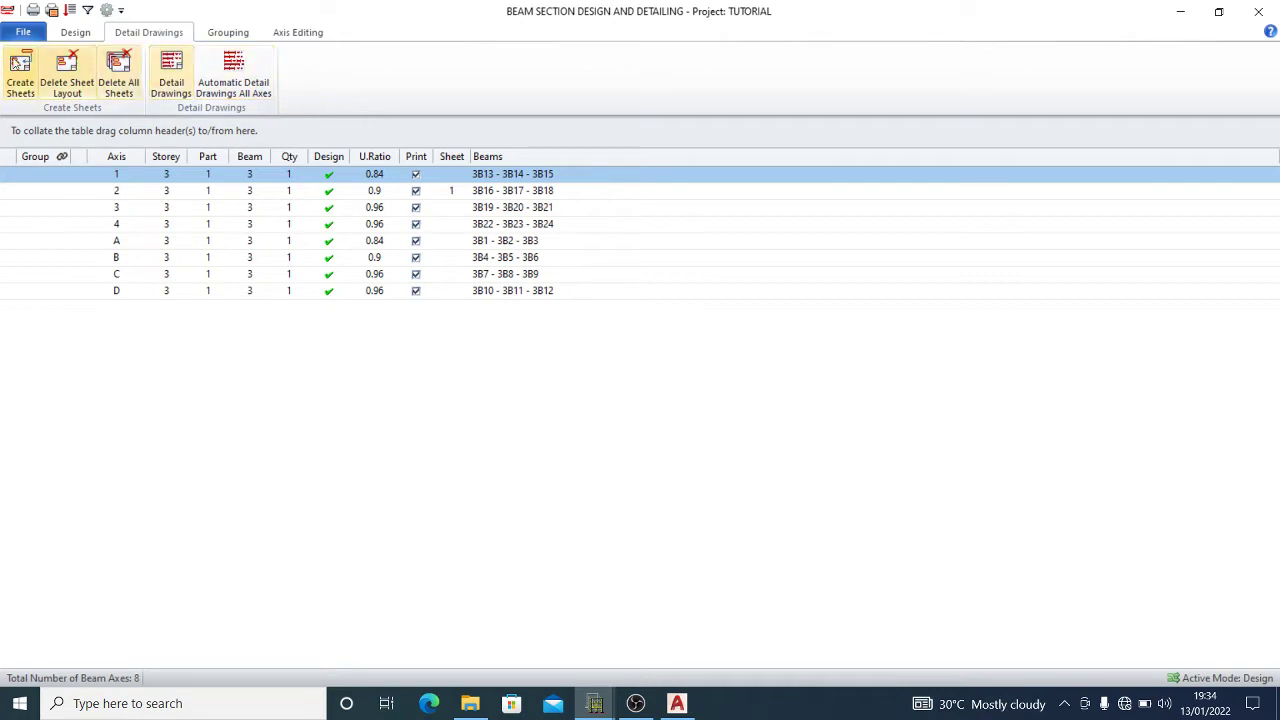
left_click(19, 80)
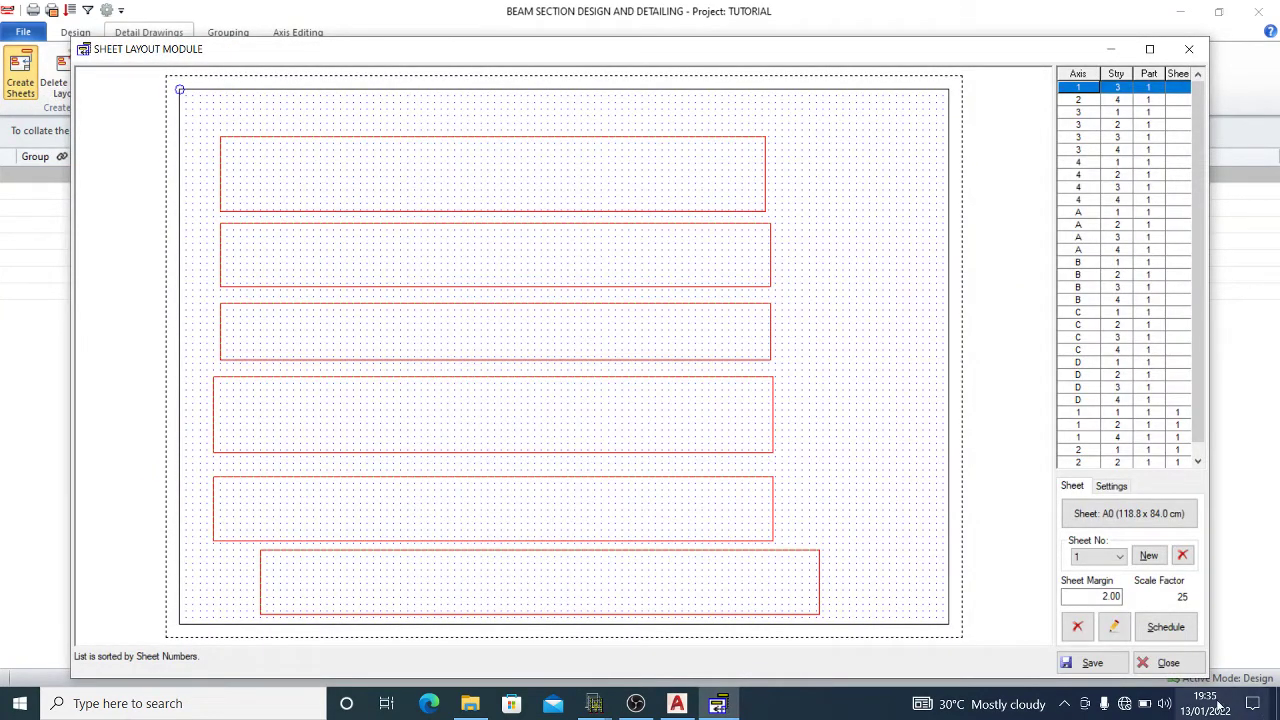
left_click(1078, 640)
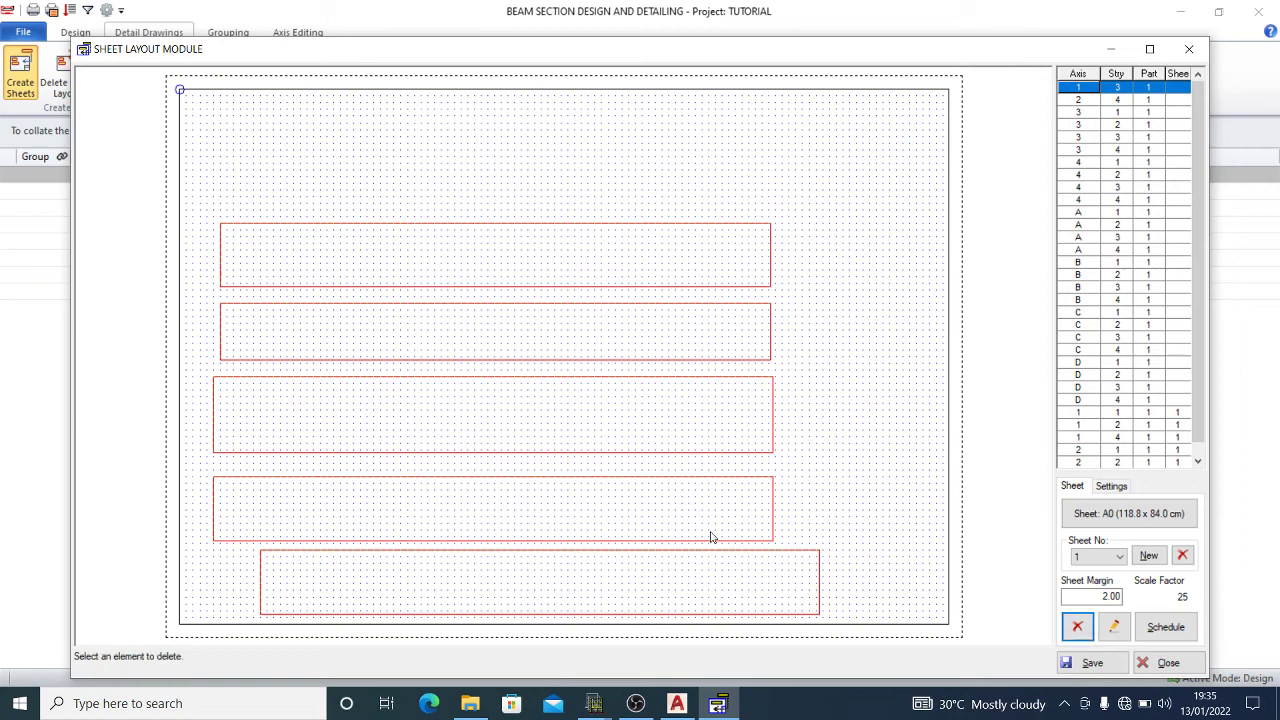
left_click(779, 543)
left_click(1077, 627)
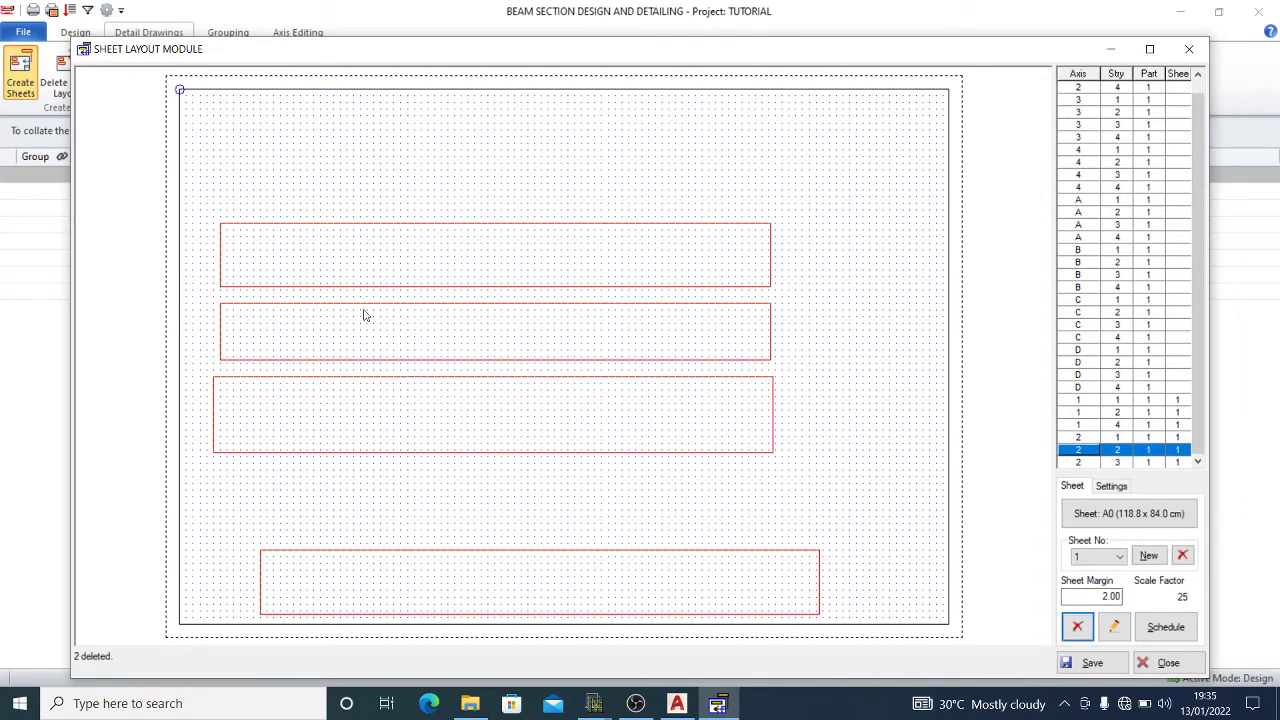
Delete the remaining four beam frames so sheet 1 is empty
left_click(800, 562)
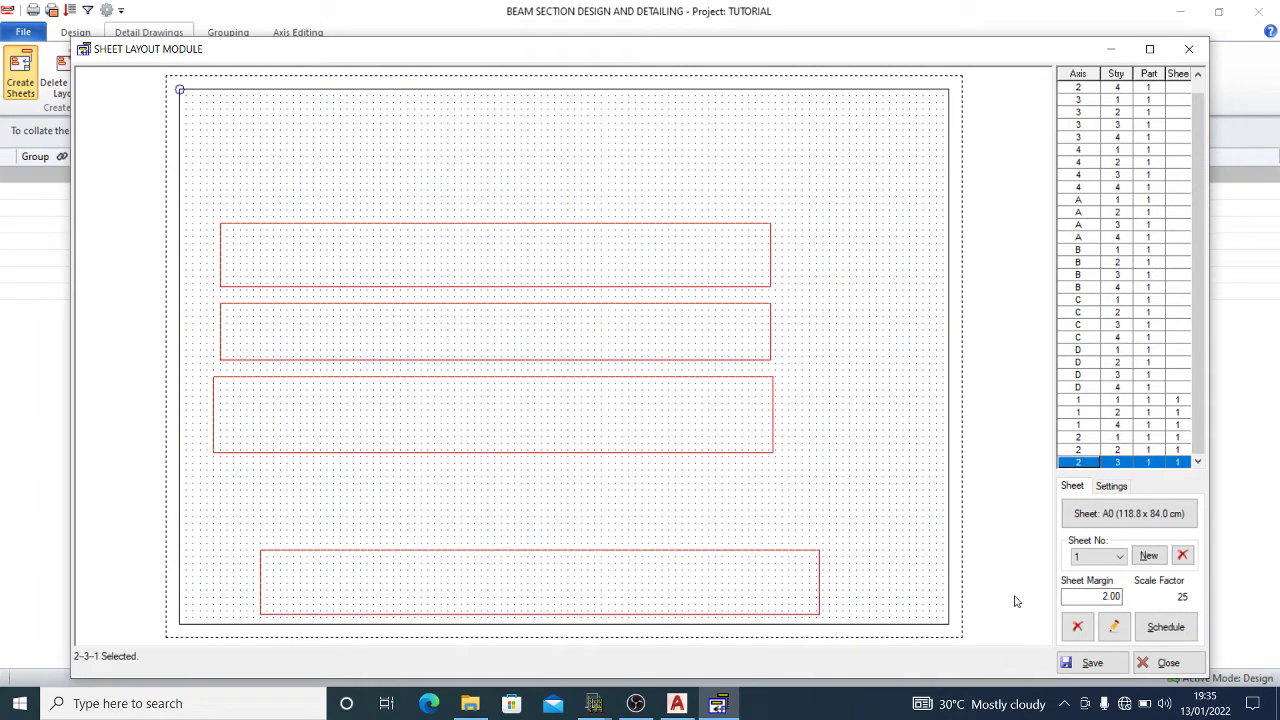
left_click(1078, 627)
left_click_drag(650, 404, 672, 411)
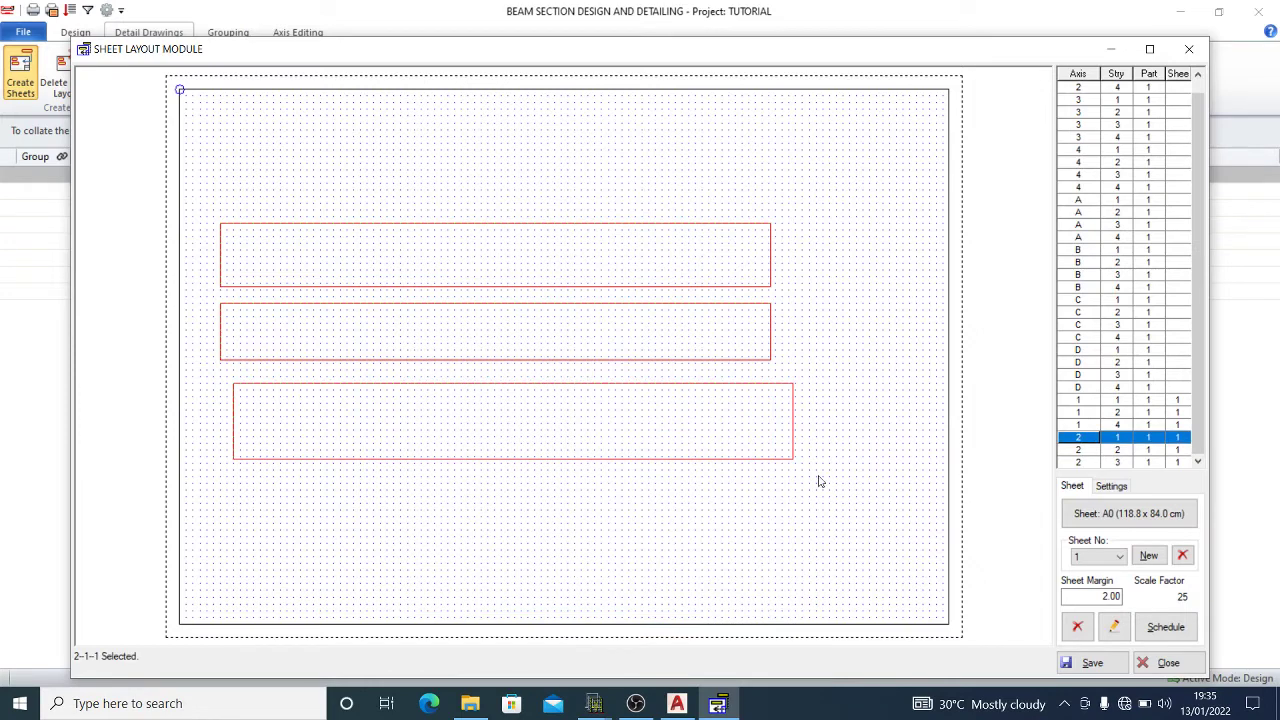
left_click(1077, 627)
left_click(666, 338)
left_click(1077, 627)
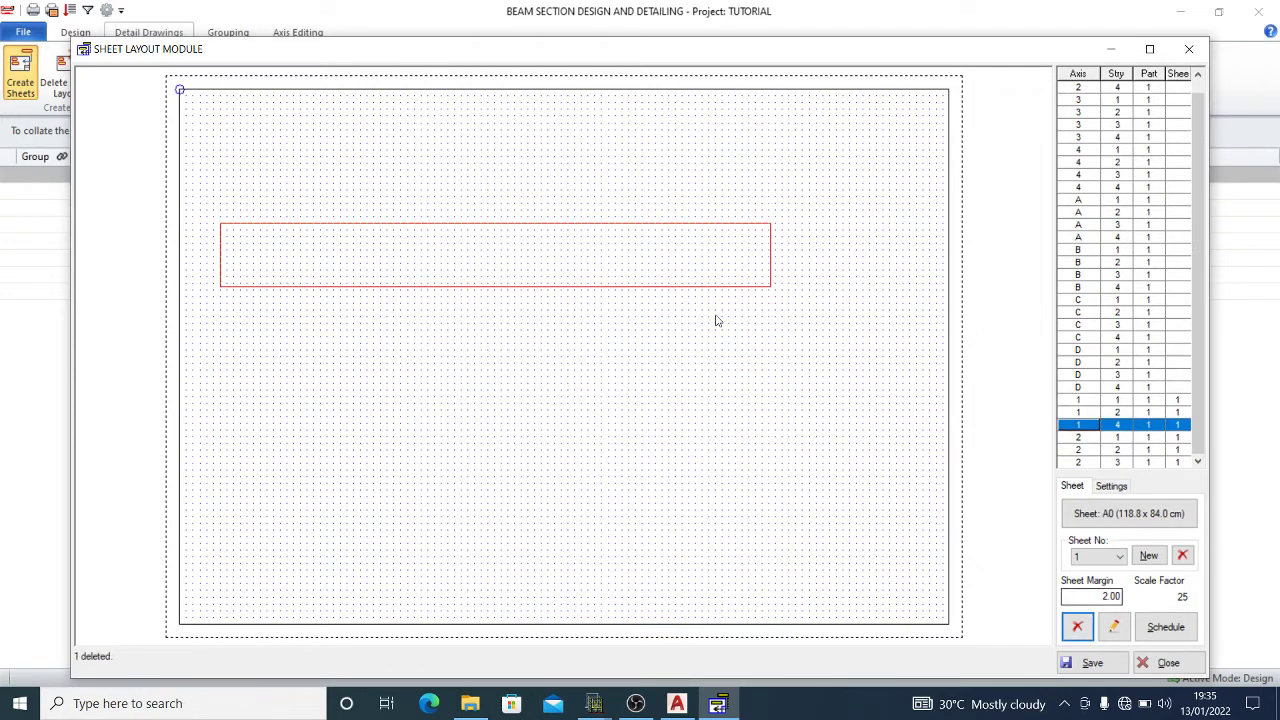
left_click(714, 320)
left_click(1077, 627)
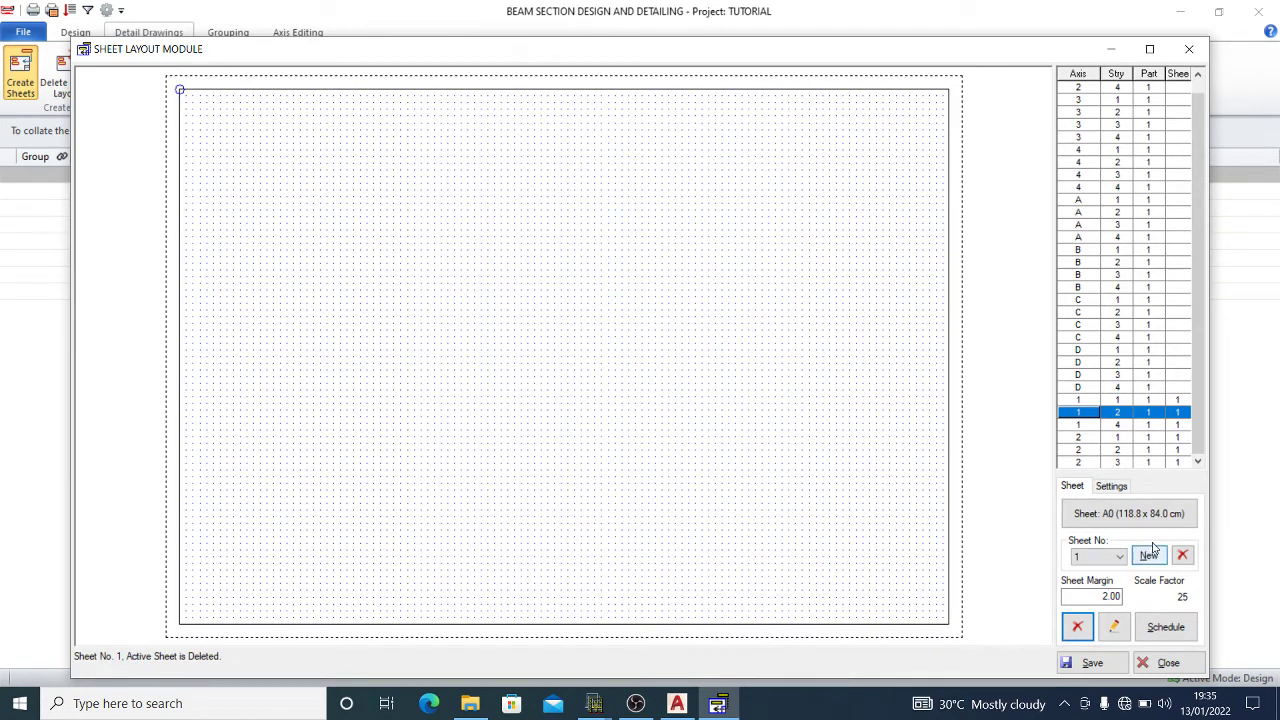
Change the sheet size from A0 to A4 (29.7 × 21.0 cm) and recheck it
left_click(1122, 515)
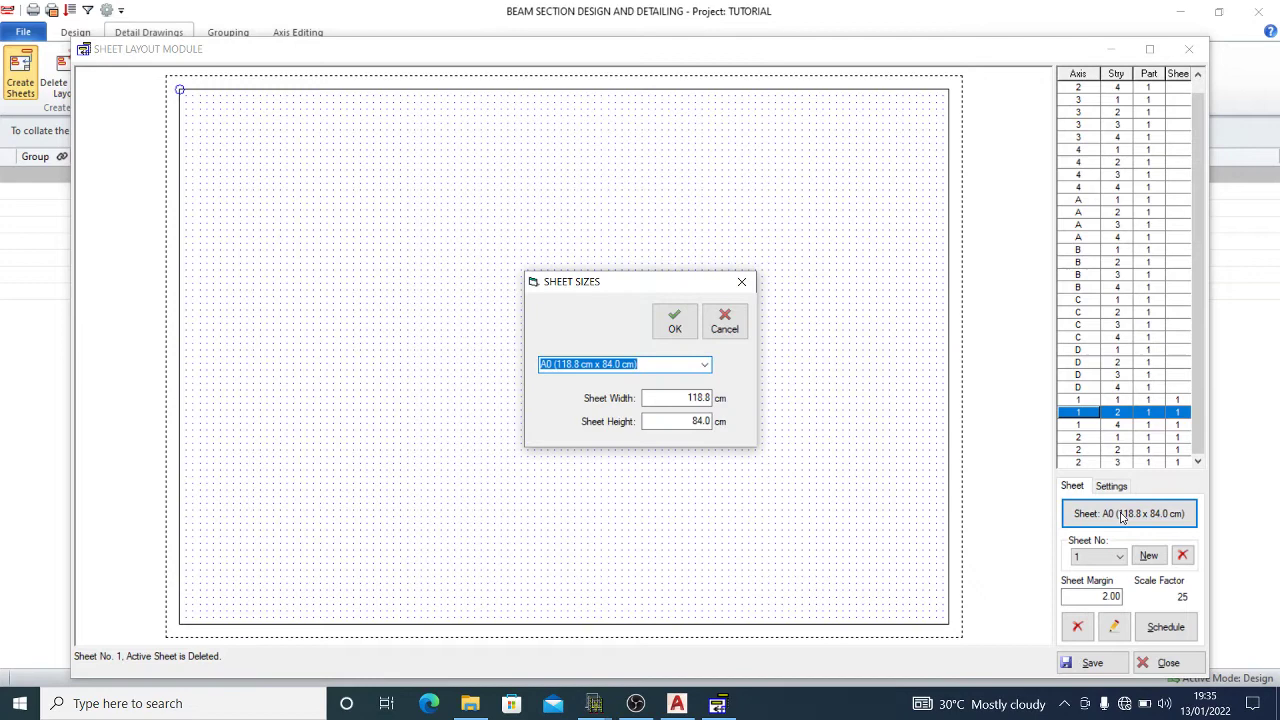
left_click(703, 366)
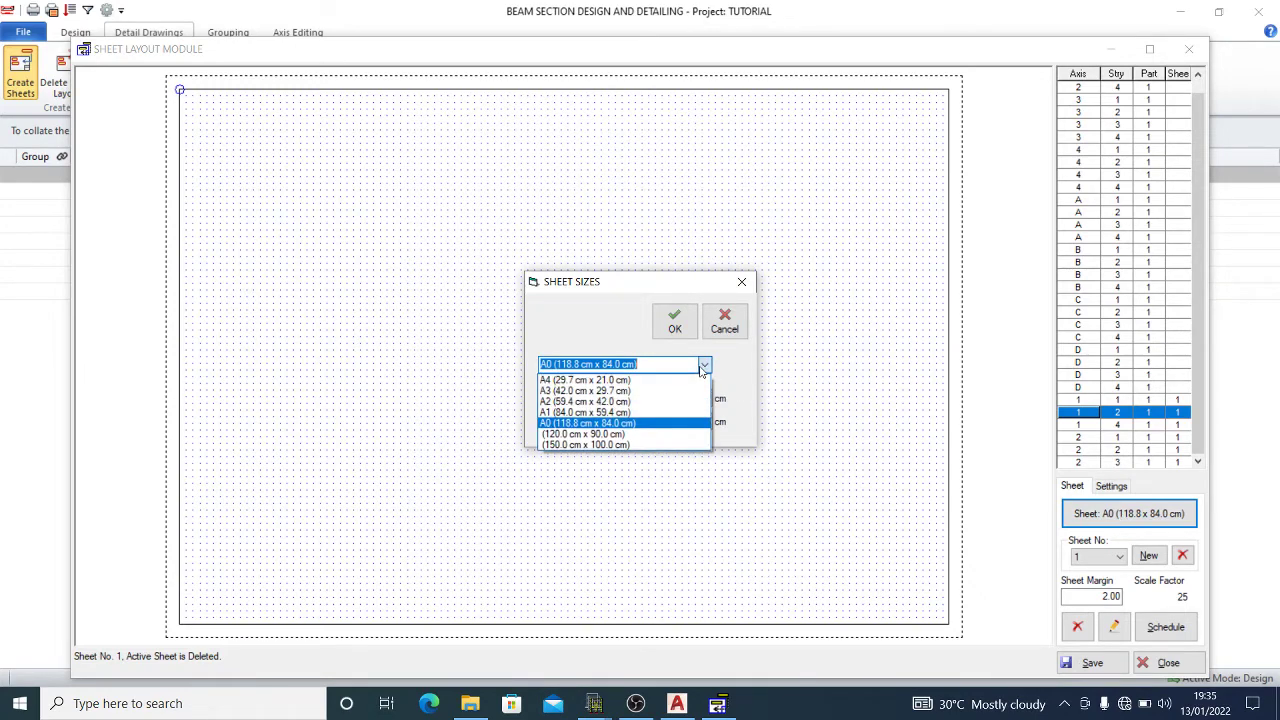
left_click(672, 381)
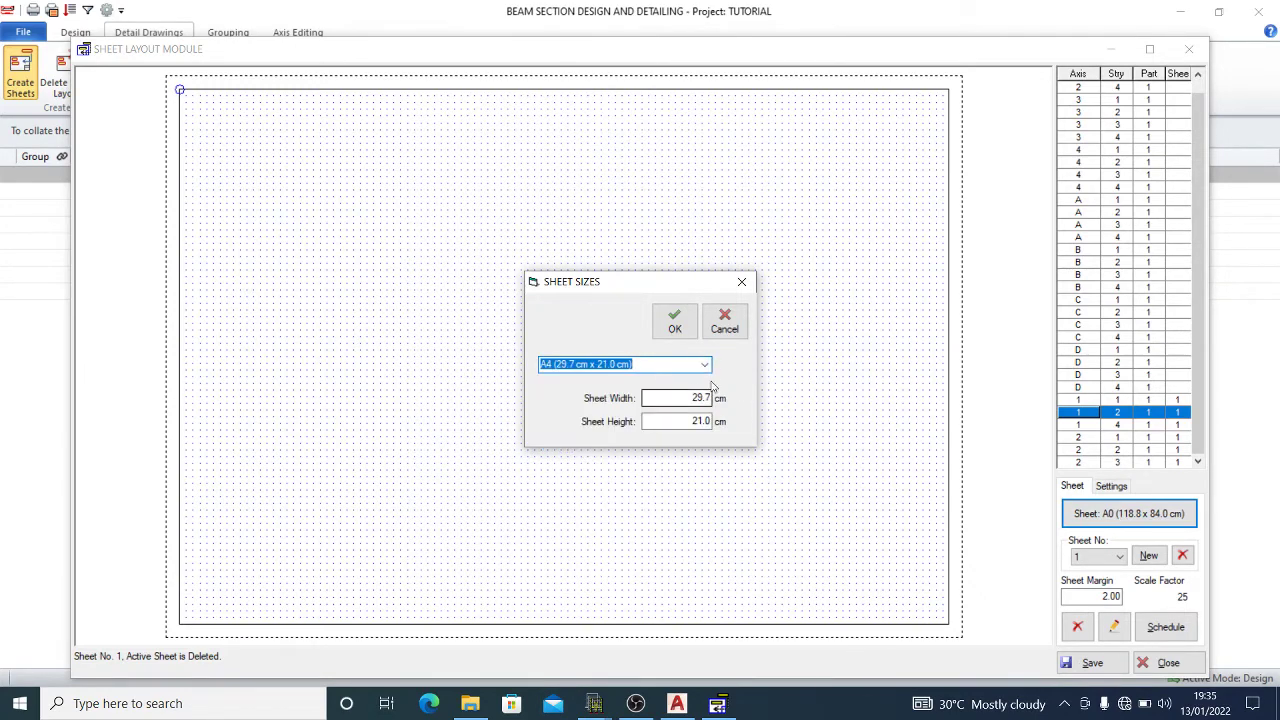
left_click(684, 340)
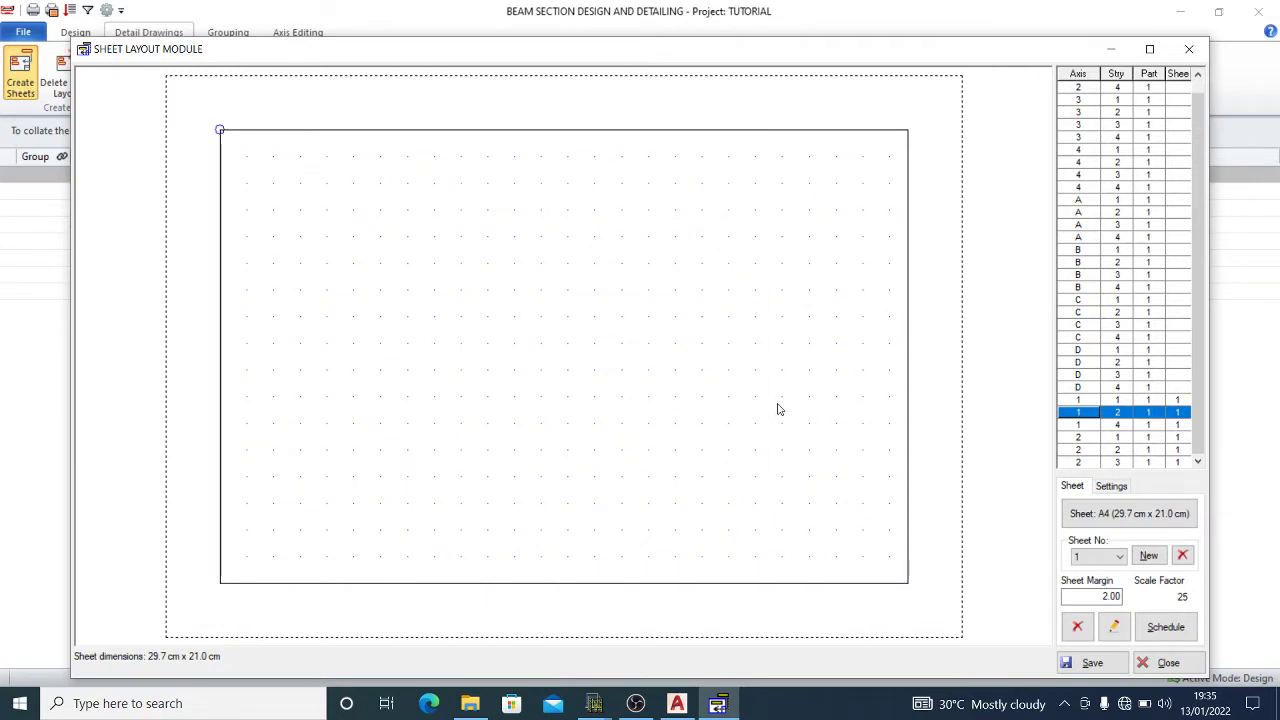
left_click(1137, 512)
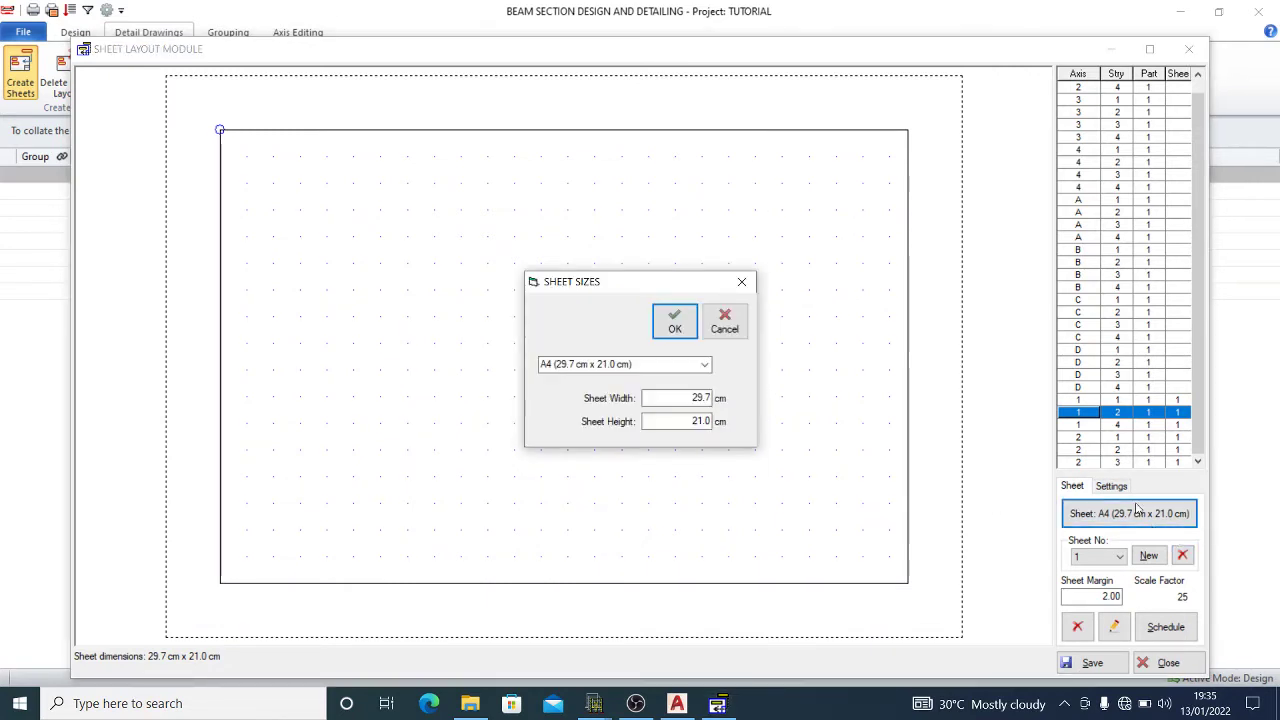
left_click(684, 332)
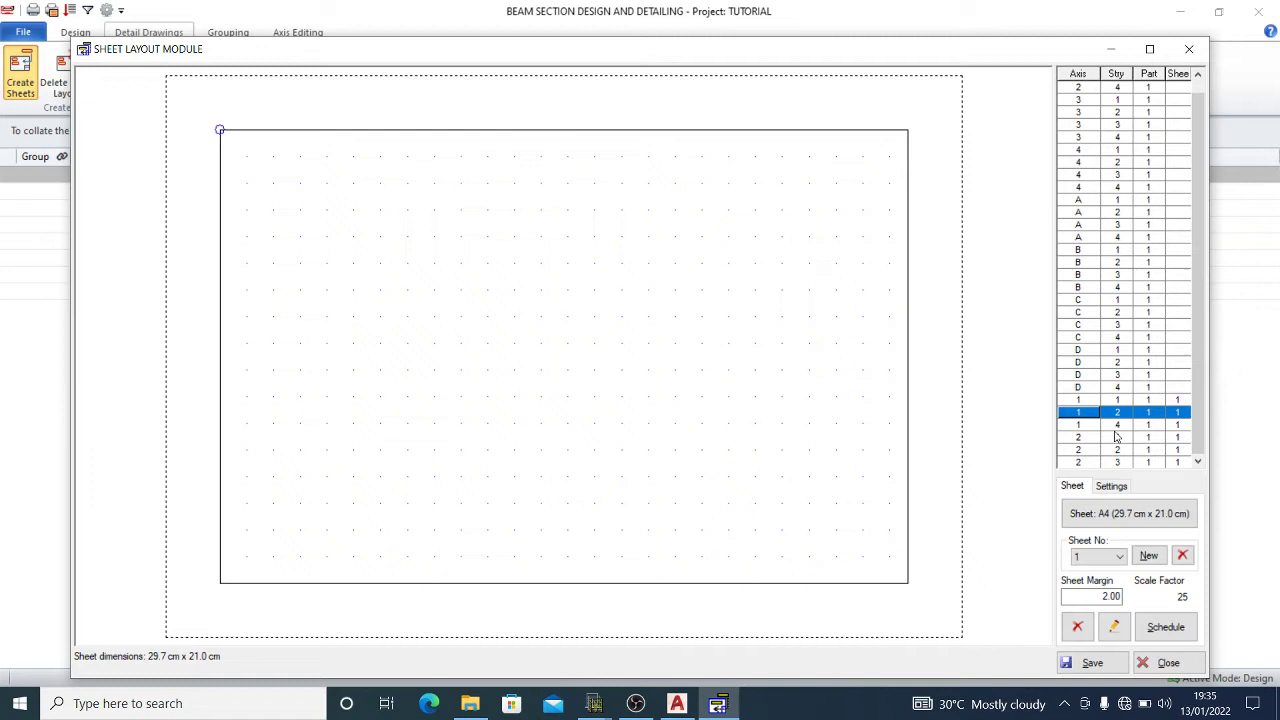
Set Sort Criteria to Storey and select the axis 1, storey 3 beam in the list
scroll(1115, 355, "up", 1)
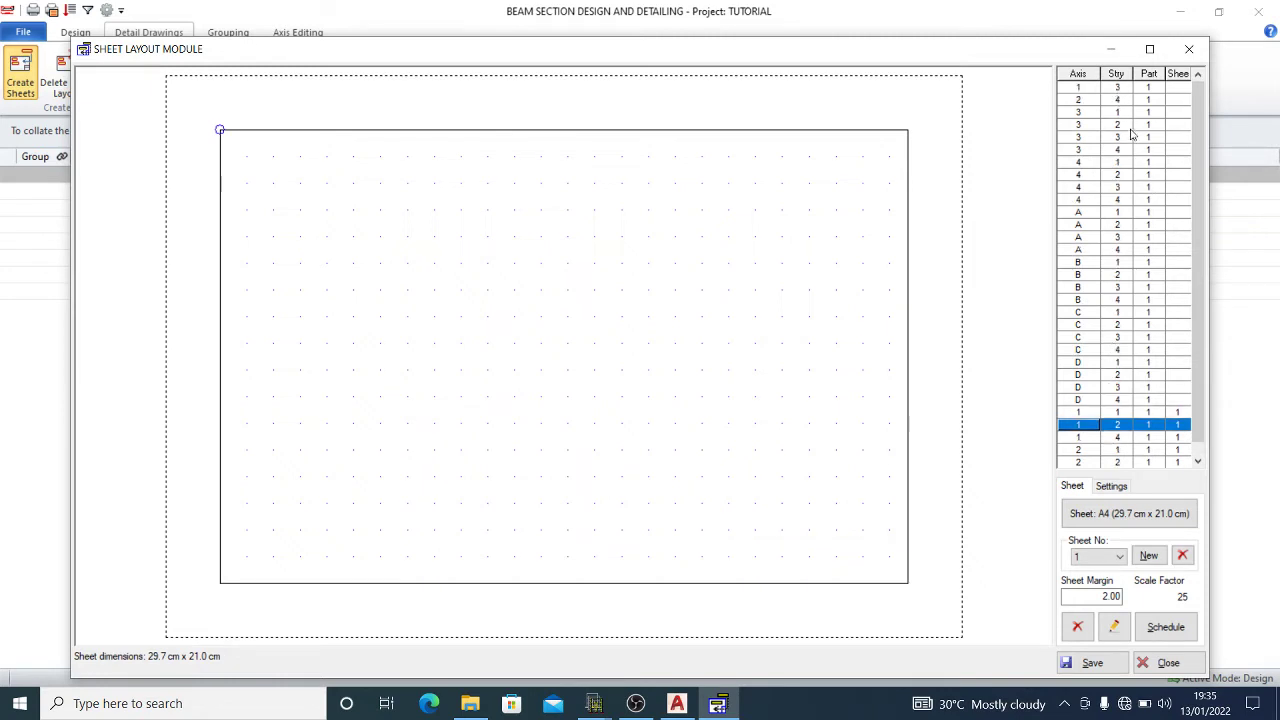
scroll(1140, 300, "down", 1)
left_click(1113, 487)
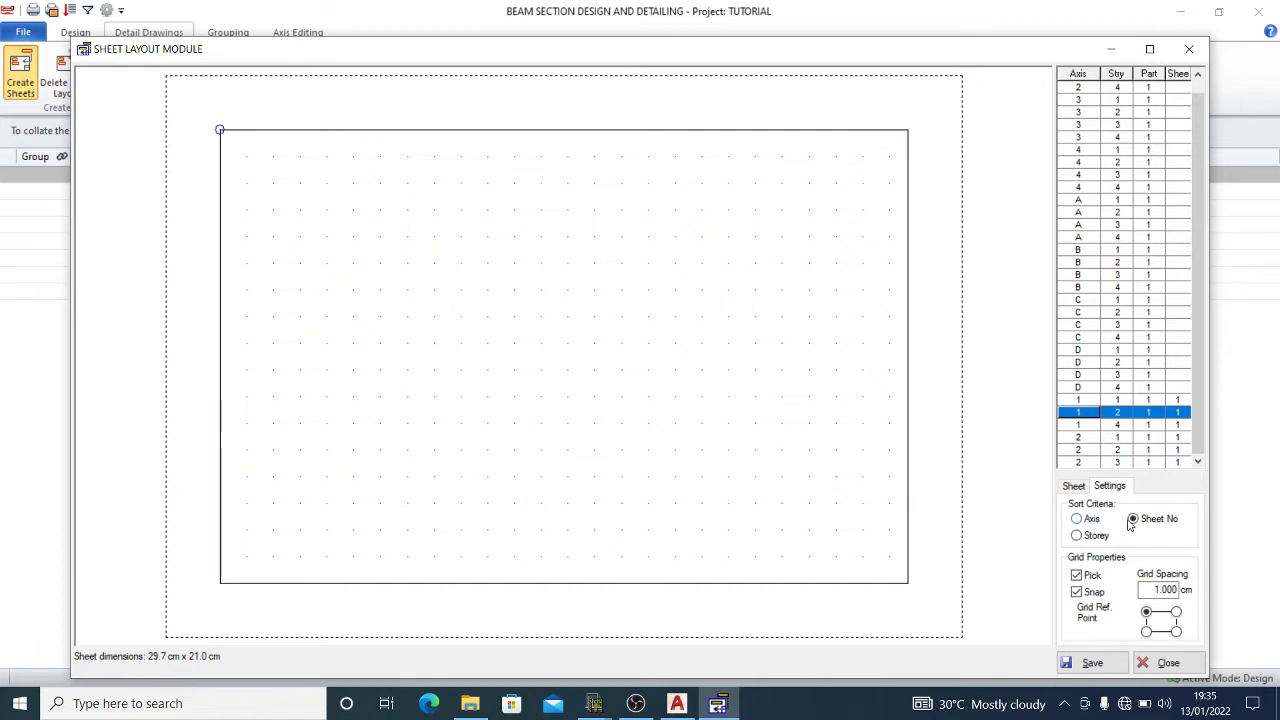
left_click(1100, 536)
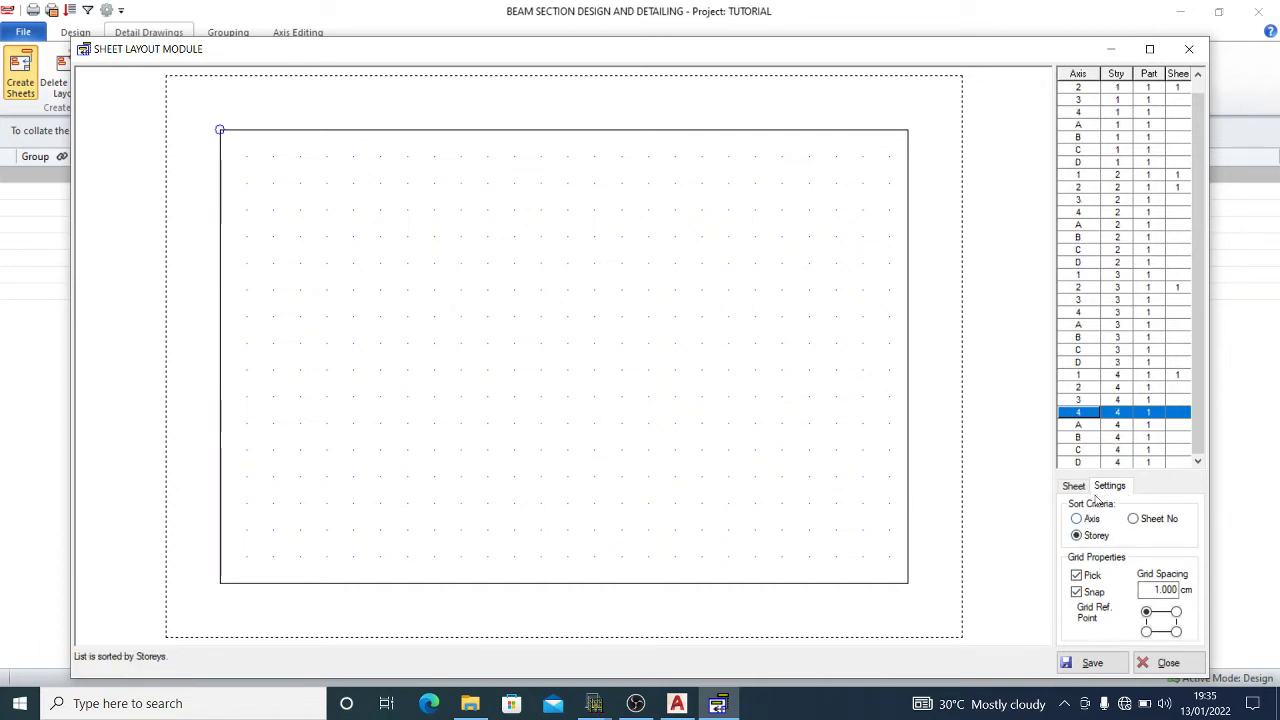
scroll(1121, 126, "up", 1)
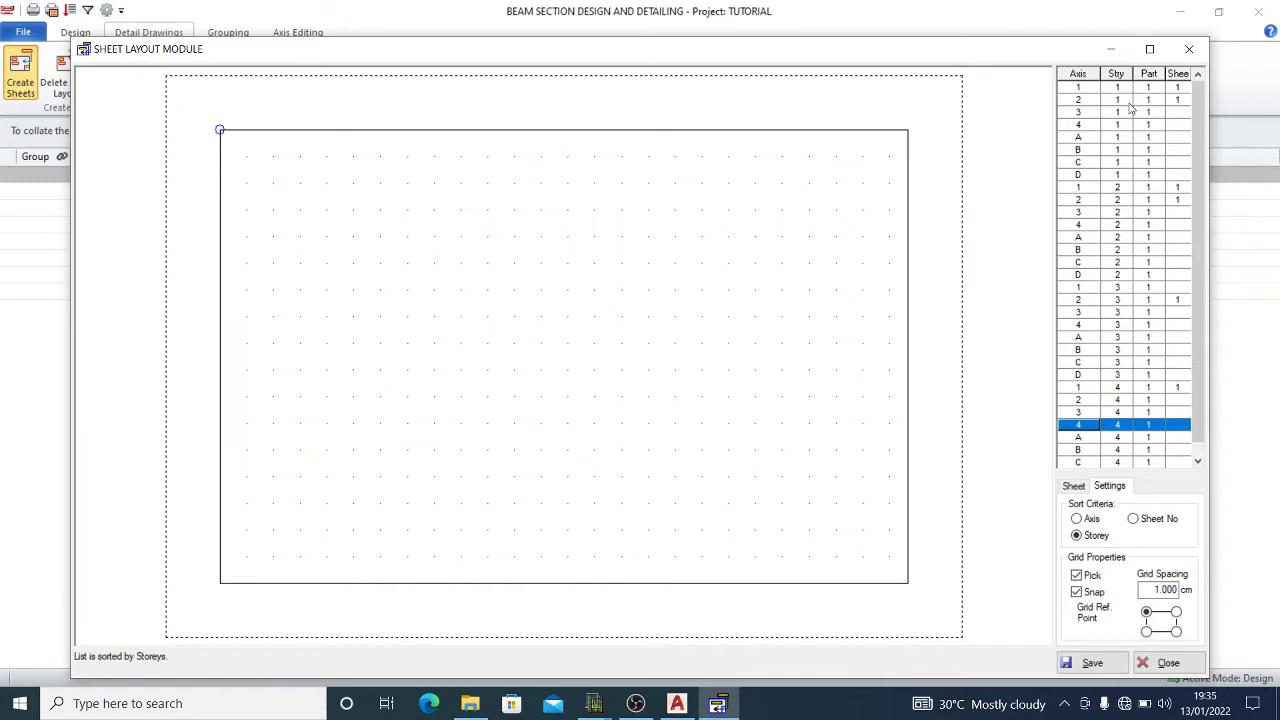
scroll(1118, 193, "down", 1)
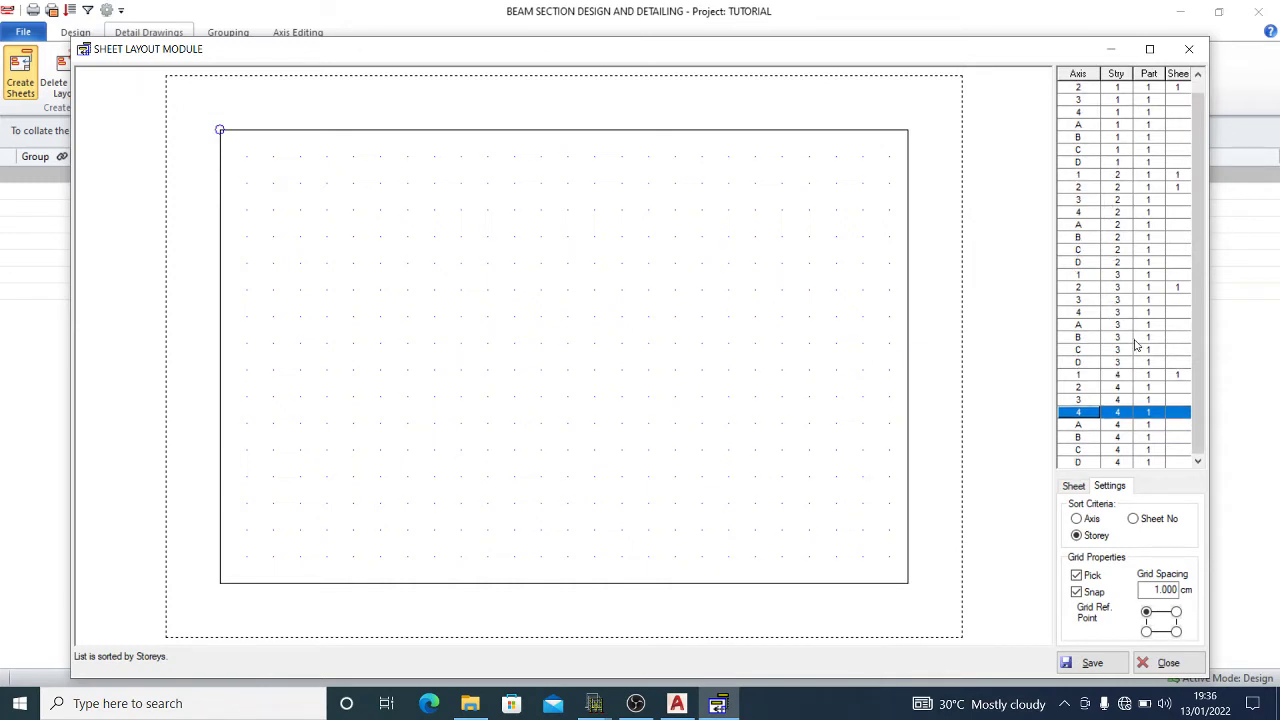
left_click(1120, 276)
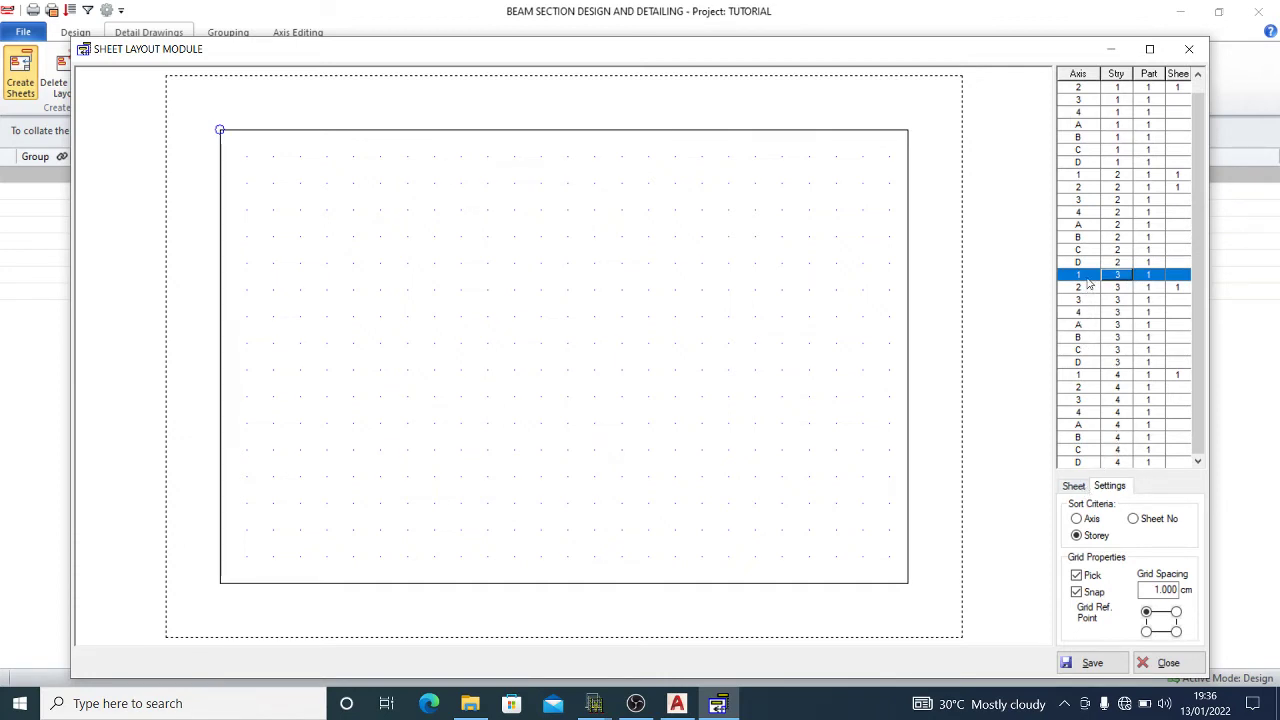
Place axis 1-3-1 on the sheet, switch the sheet to A0, and move the frame to the top
left_click_drag(1088, 280, 392, 193)
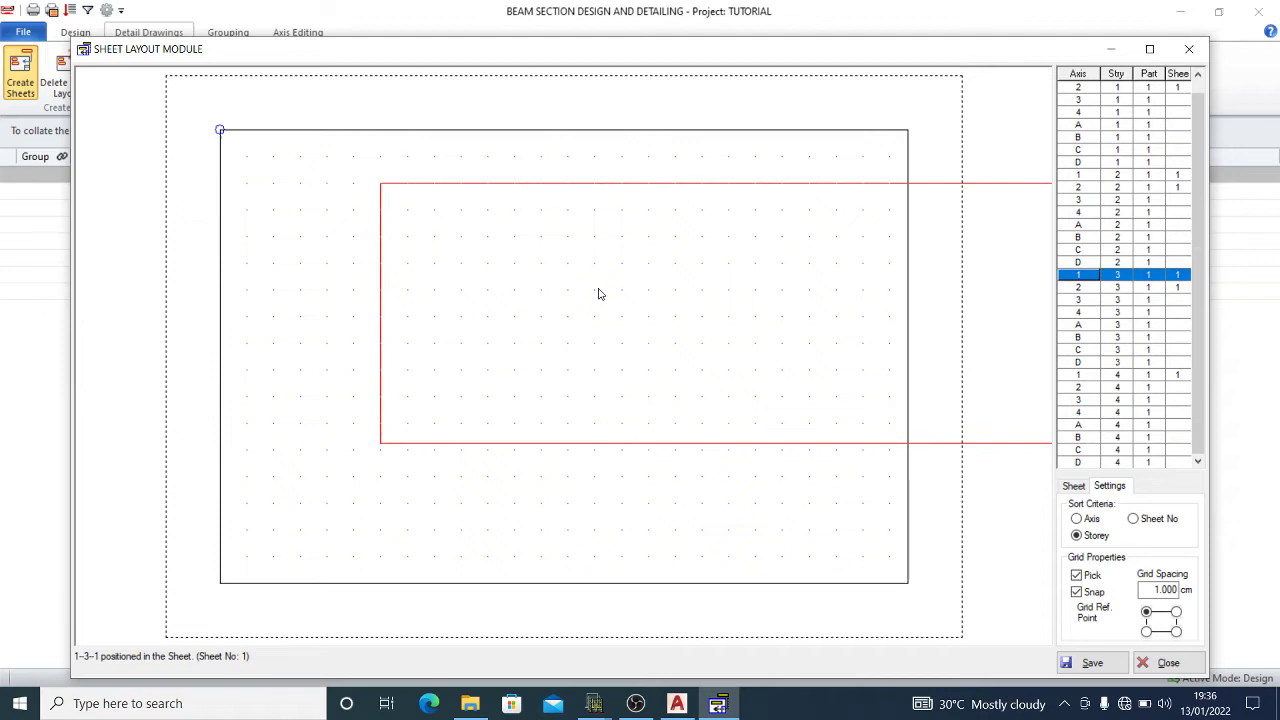
left_click_drag(651, 317, 458, 262)
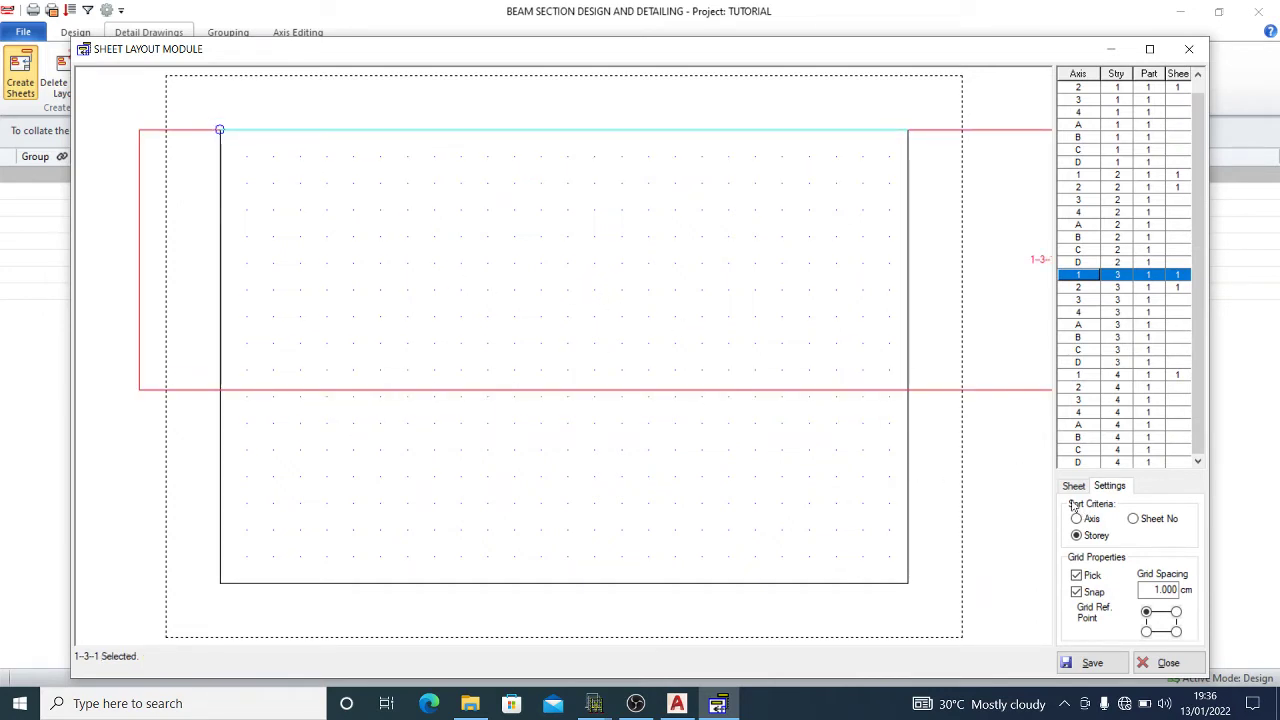
left_click(1073, 486)
left_click(1118, 513)
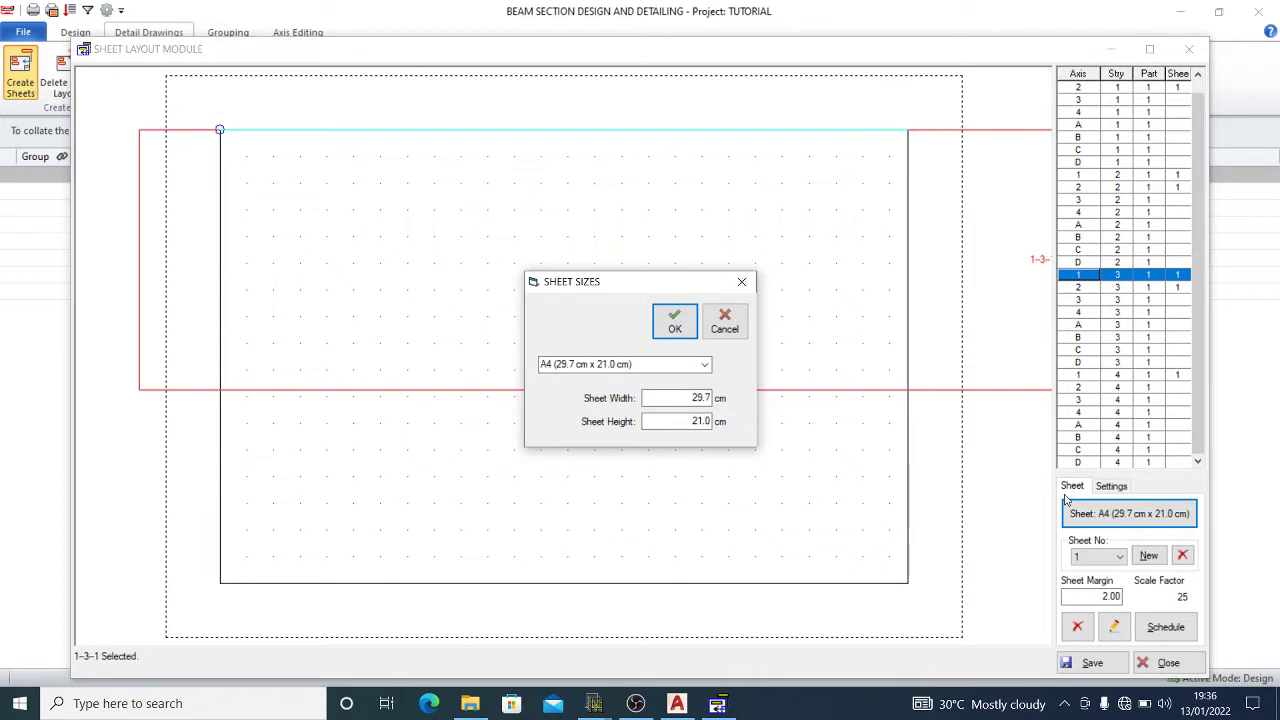
left_click(659, 365)
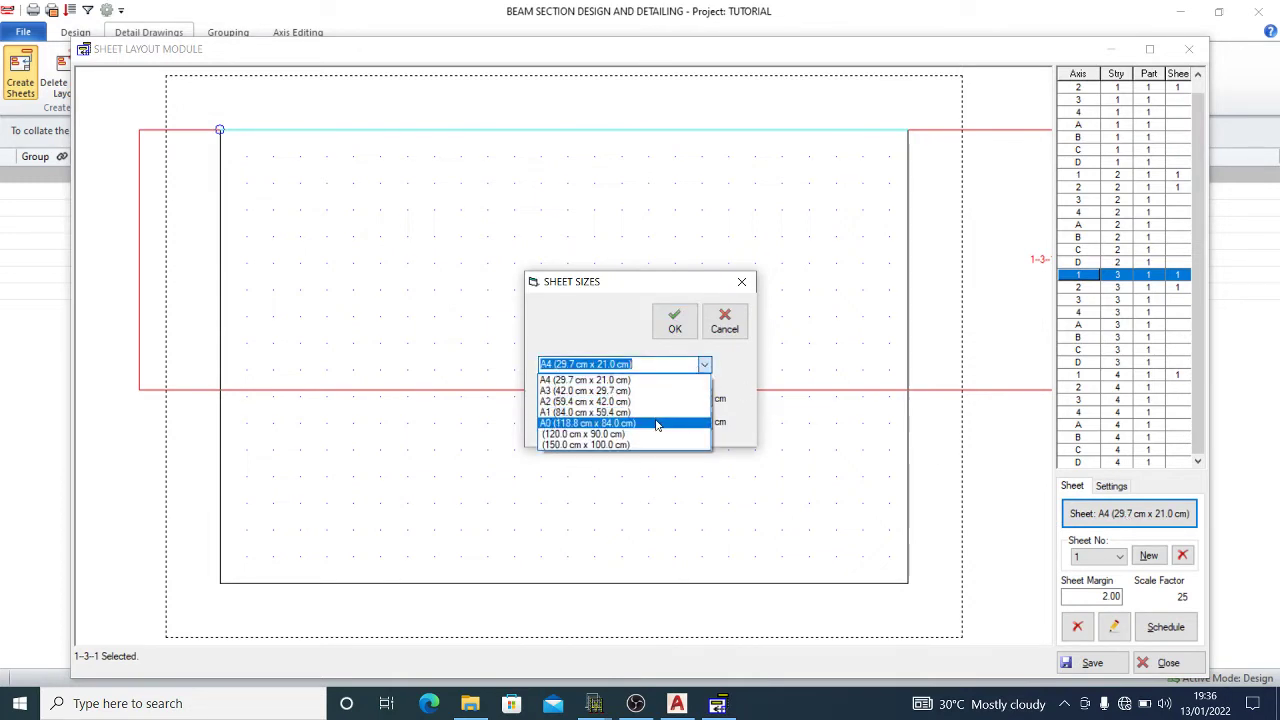
left_click(657, 425)
left_click(676, 322)
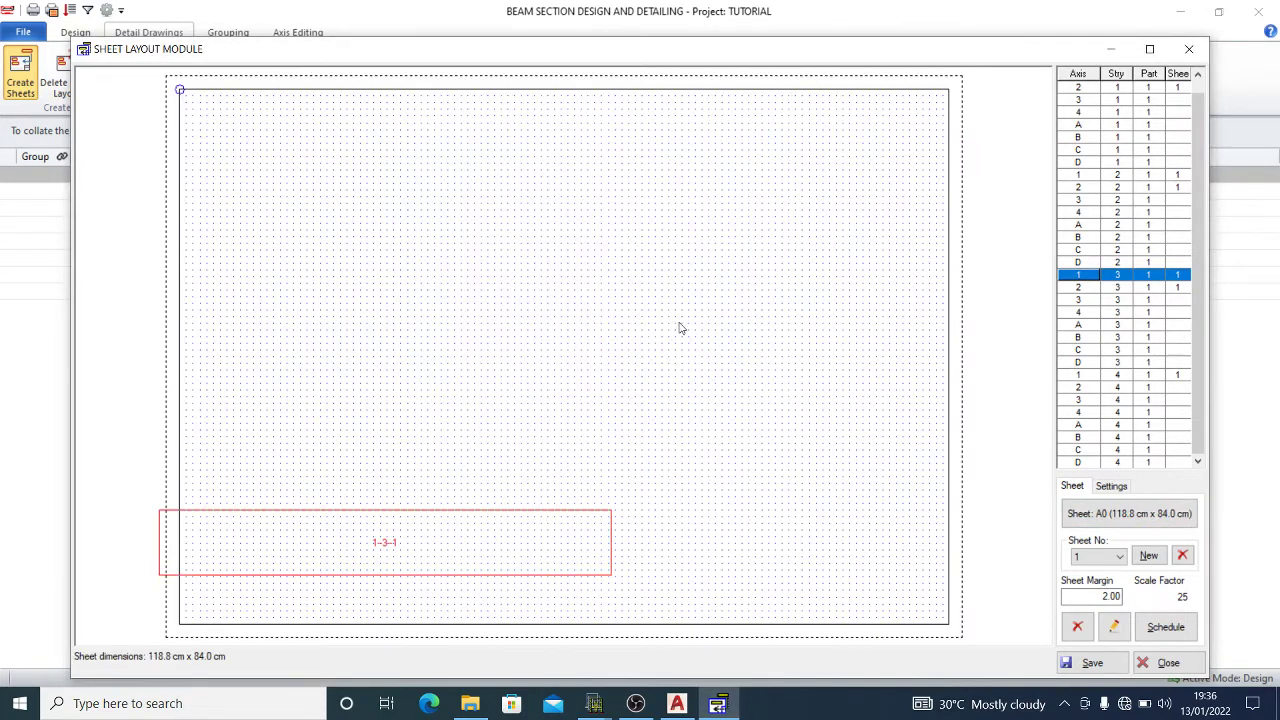
left_click_drag(423, 531, 570, 135)
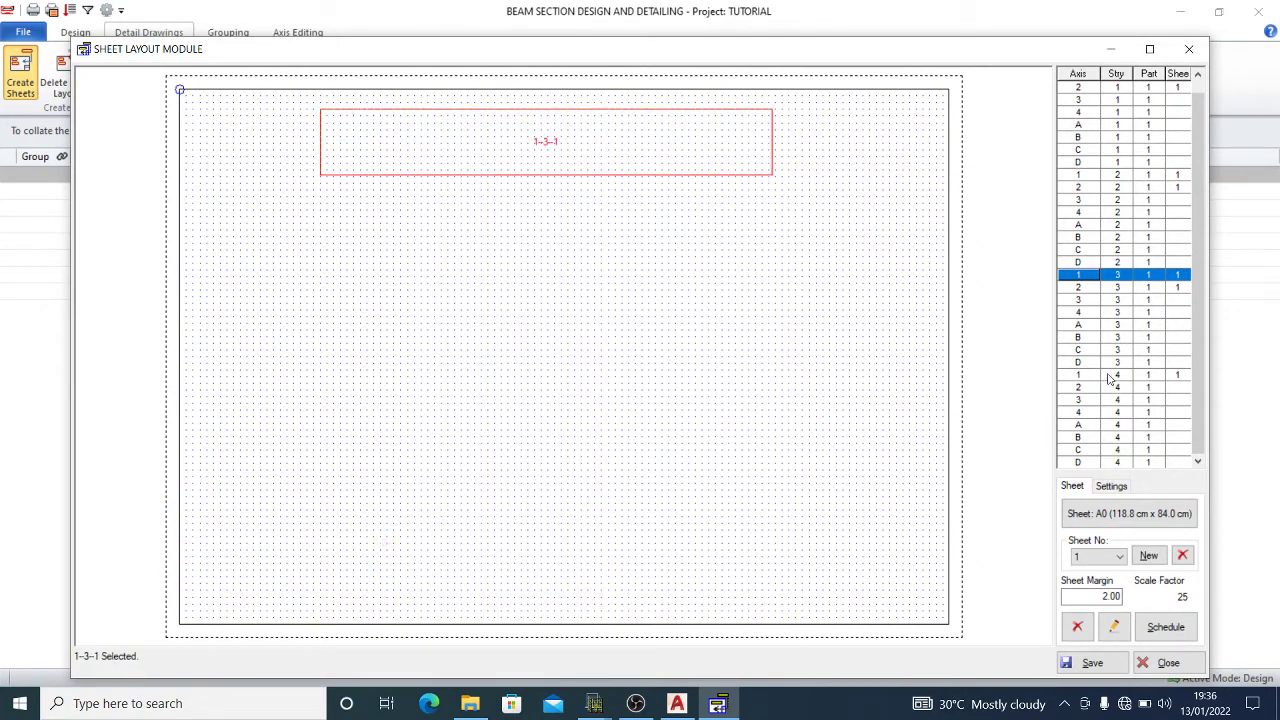
Try placing axis 2-3-1, then place axis 3-3-1 beneath the 1-3-1 frame
left_click(1145, 289)
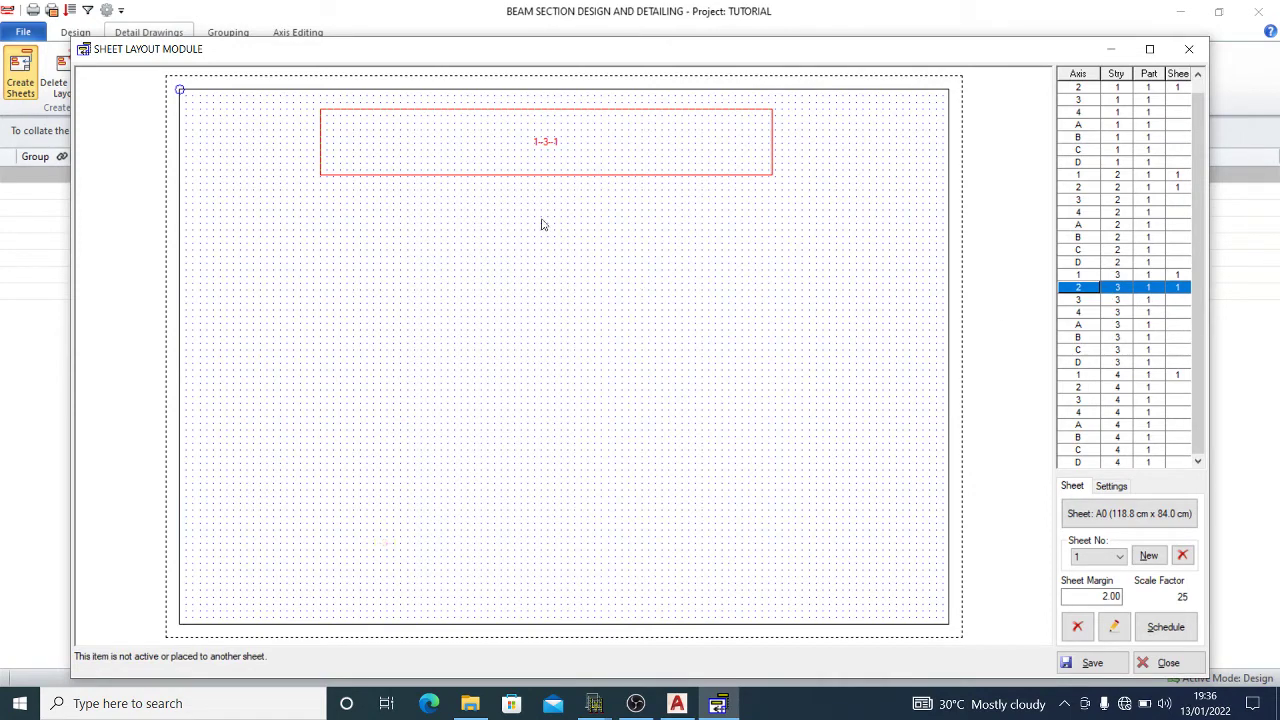
left_click_drag(1133, 288, 1052, 301)
left_click(1117, 290)
left_click_drag(1137, 289, 628, 354)
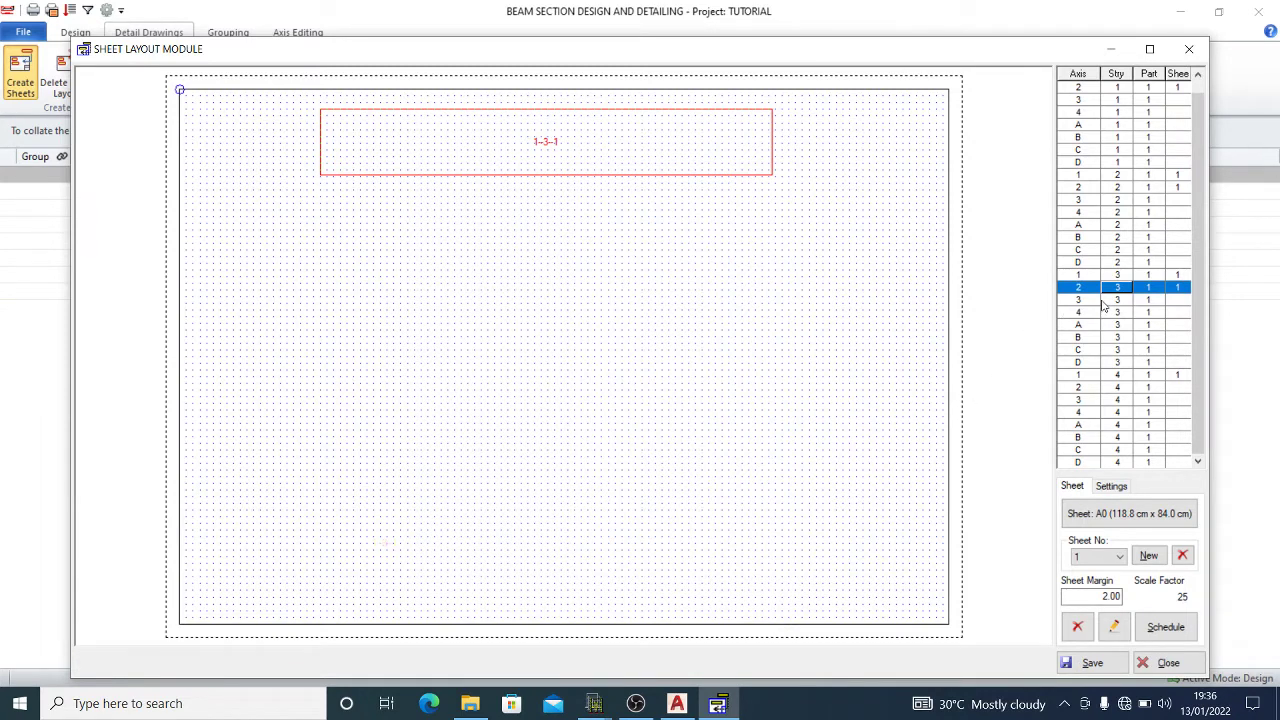
mouse_move(1110, 301)
left_mouse_down()
mouse_move(457, 252)
mouse_move(480, 230)
left_mouse_up()
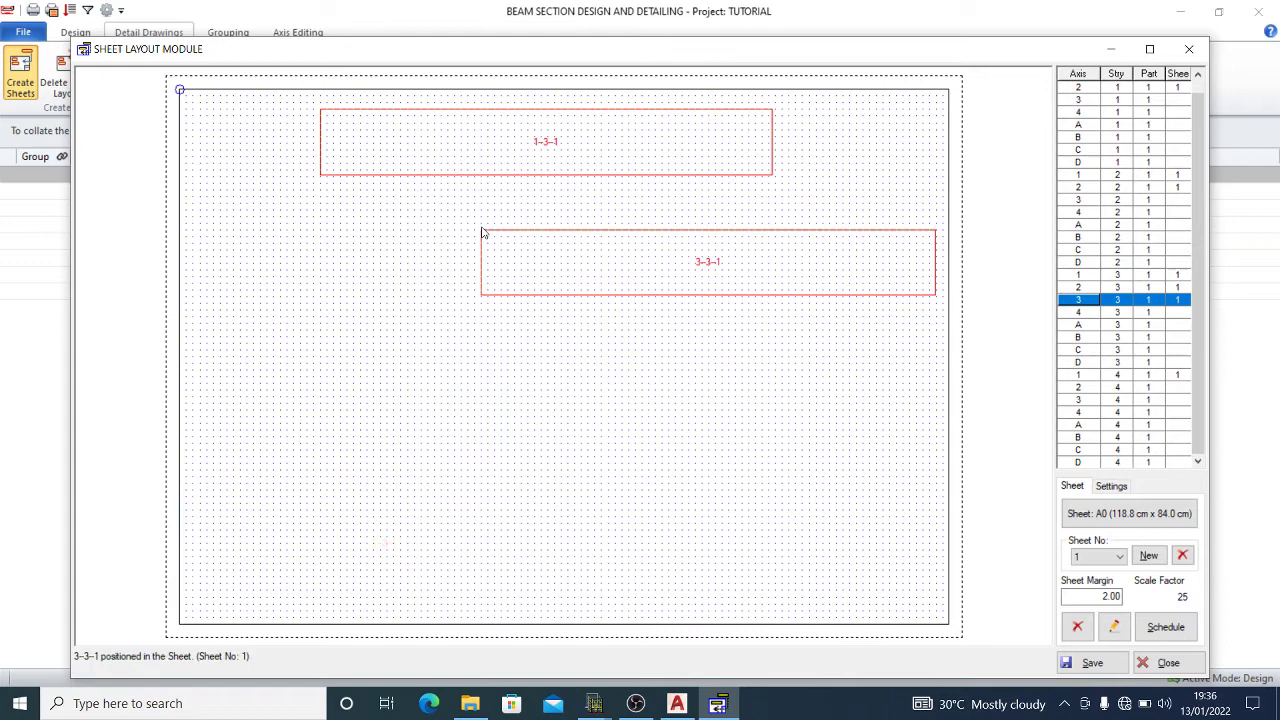
left_click_drag(629, 280, 510, 236)
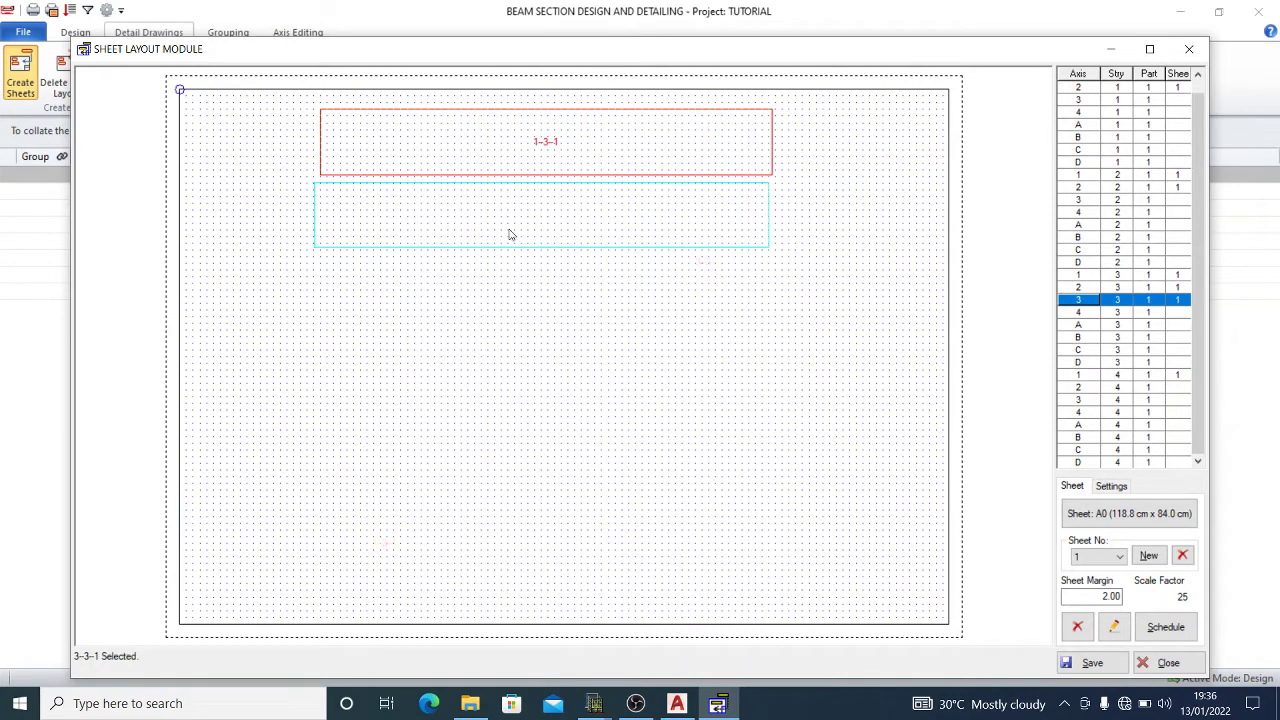
Add axes 4-3-1, A-3-1 and B-3-1, stacking each below the previous frame
left_click(1125, 313)
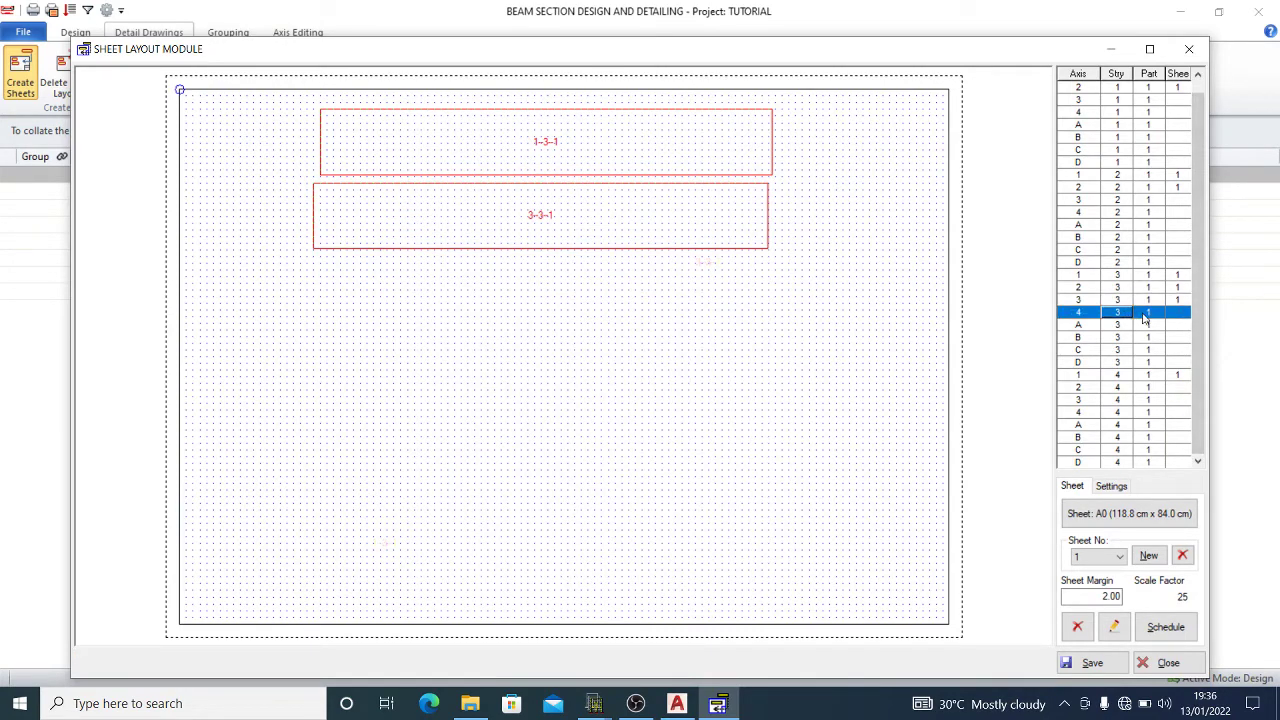
left_click_drag(1145, 317, 491, 300)
mouse_move(608, 343)
left_mouse_down()
mouse_move(459, 287)
mouse_move(441, 303)
left_mouse_up()
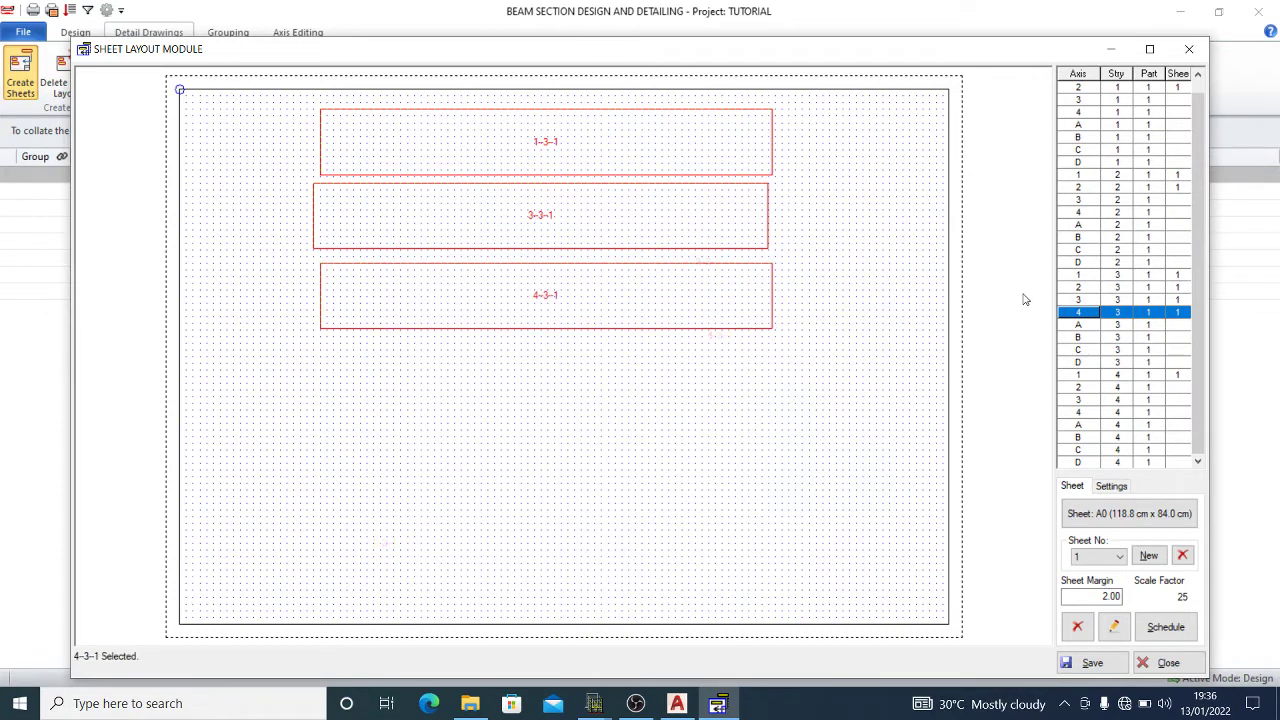
left_click_drag(1118, 325, 510, 368)
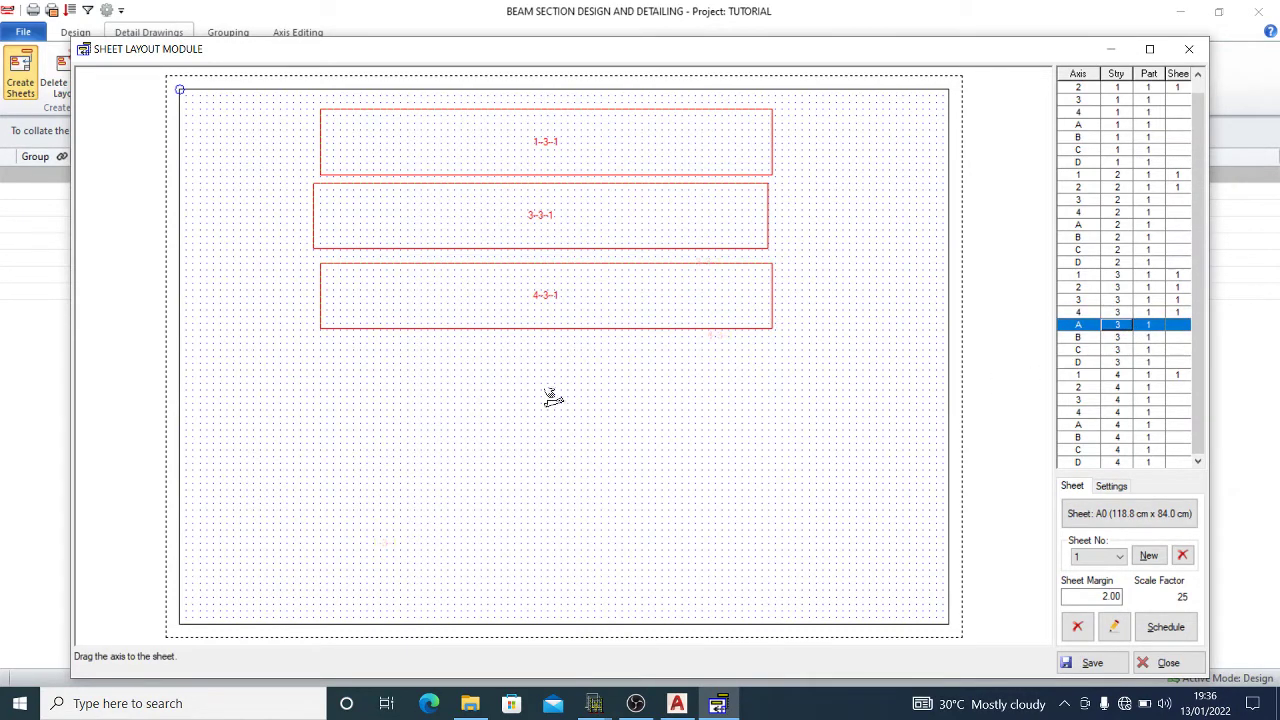
mouse_move(654, 417)
left_mouse_down()
mouse_move(517, 374)
mouse_move(470, 386)
left_mouse_up()
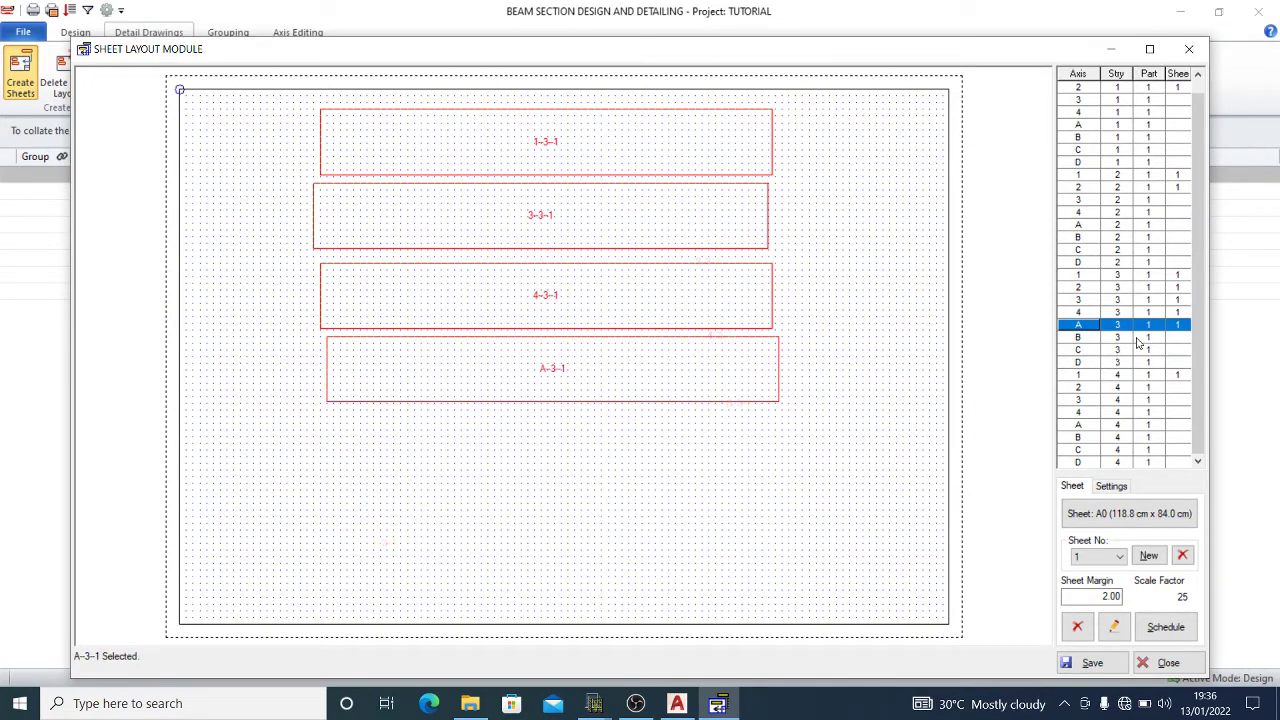
left_click_drag(1138, 338, 543, 438)
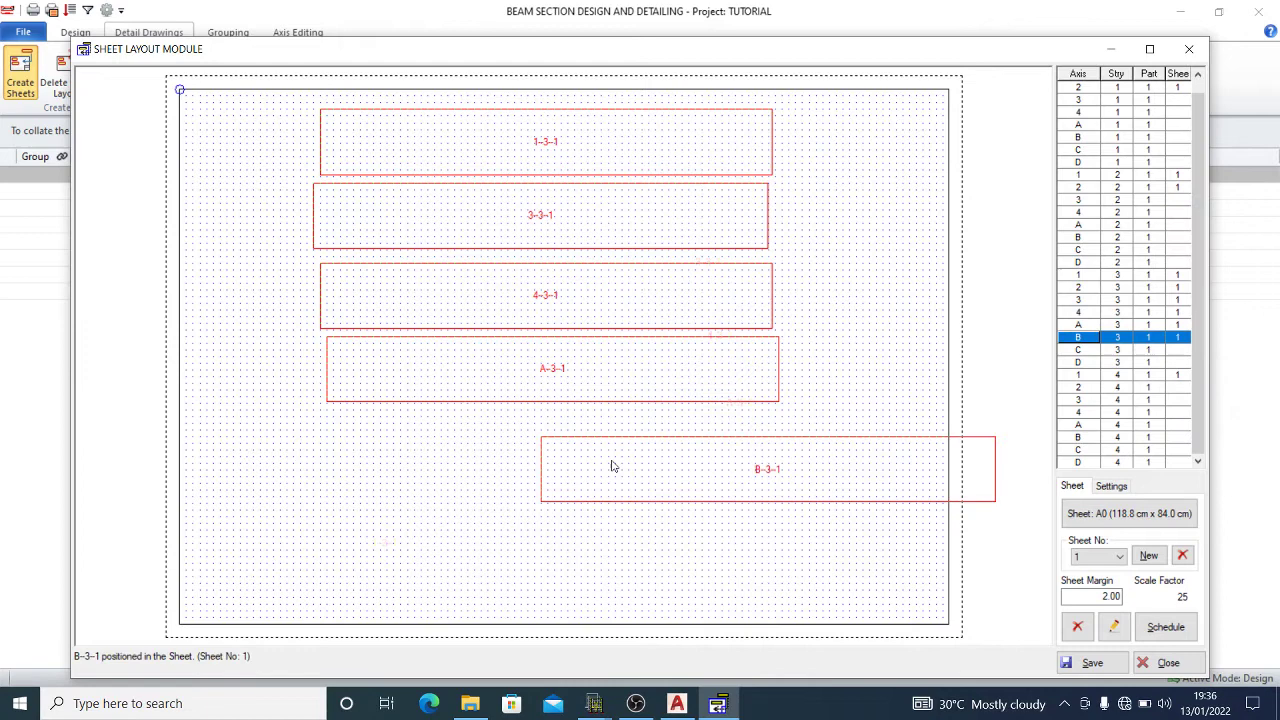
left_click_drag(613, 465, 405, 445)
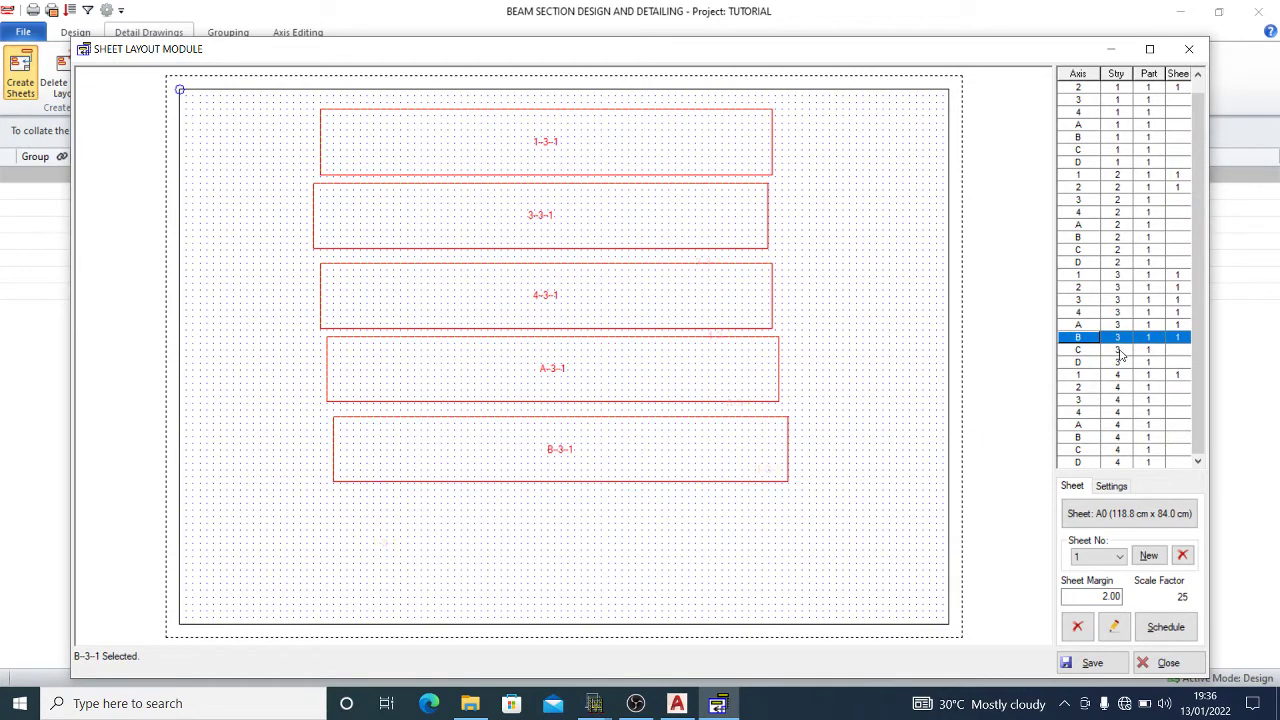
Add axes C-3-1 and D-3-1 at the bottom and align the C-3-1 frame
mouse_move(1120, 352)
left_mouse_down()
mouse_move(1088, 386)
mouse_move(563, 537)
mouse_move(505, 537)
left_mouse_up()
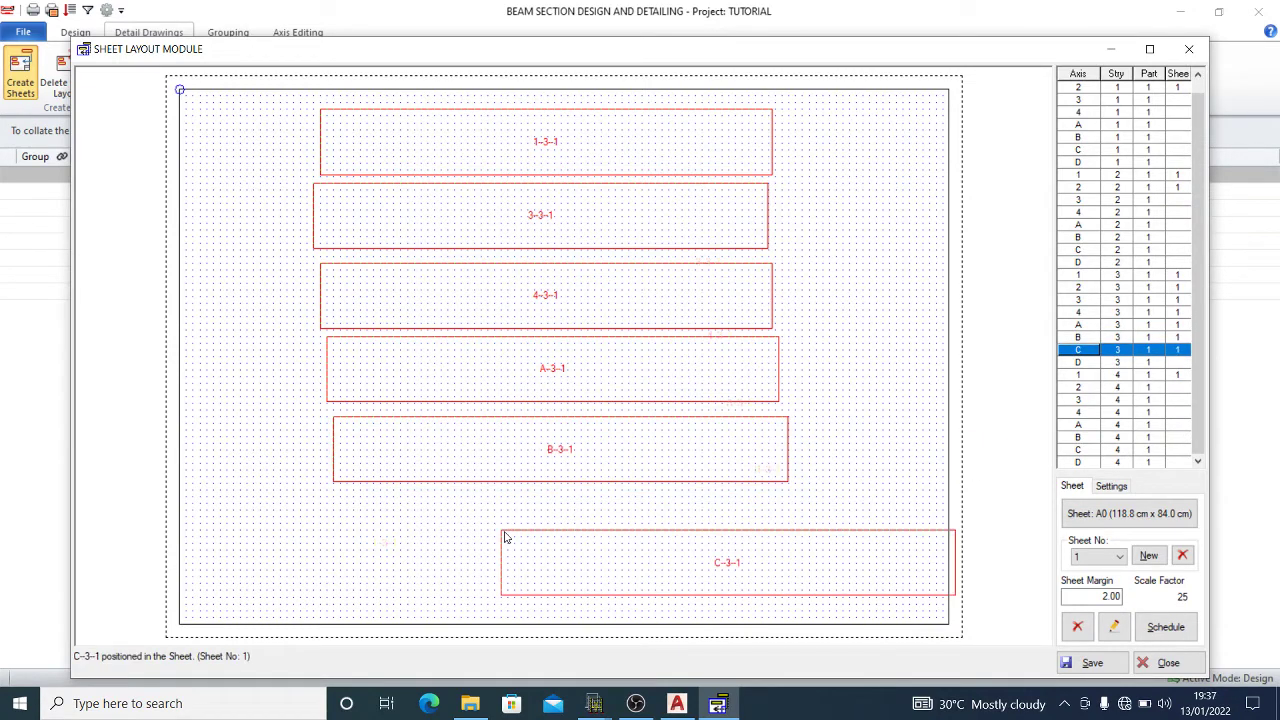
left_click_drag(714, 546, 553, 500)
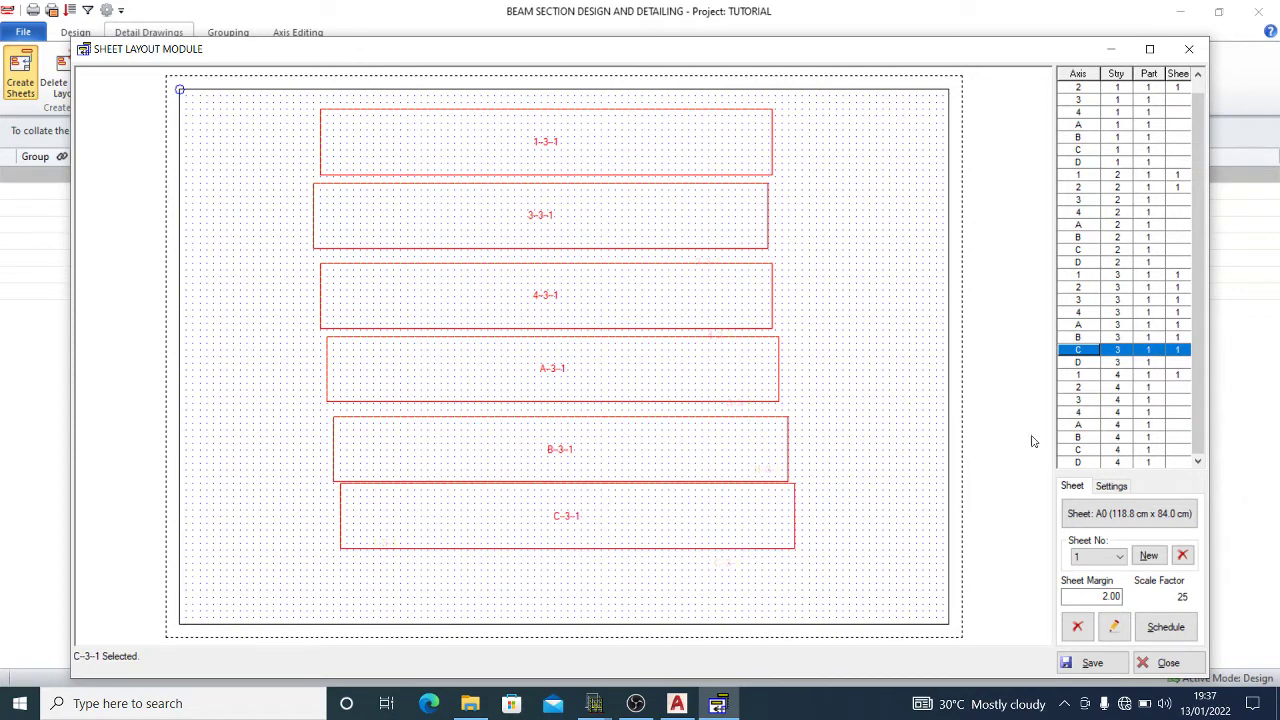
left_click(1140, 364)
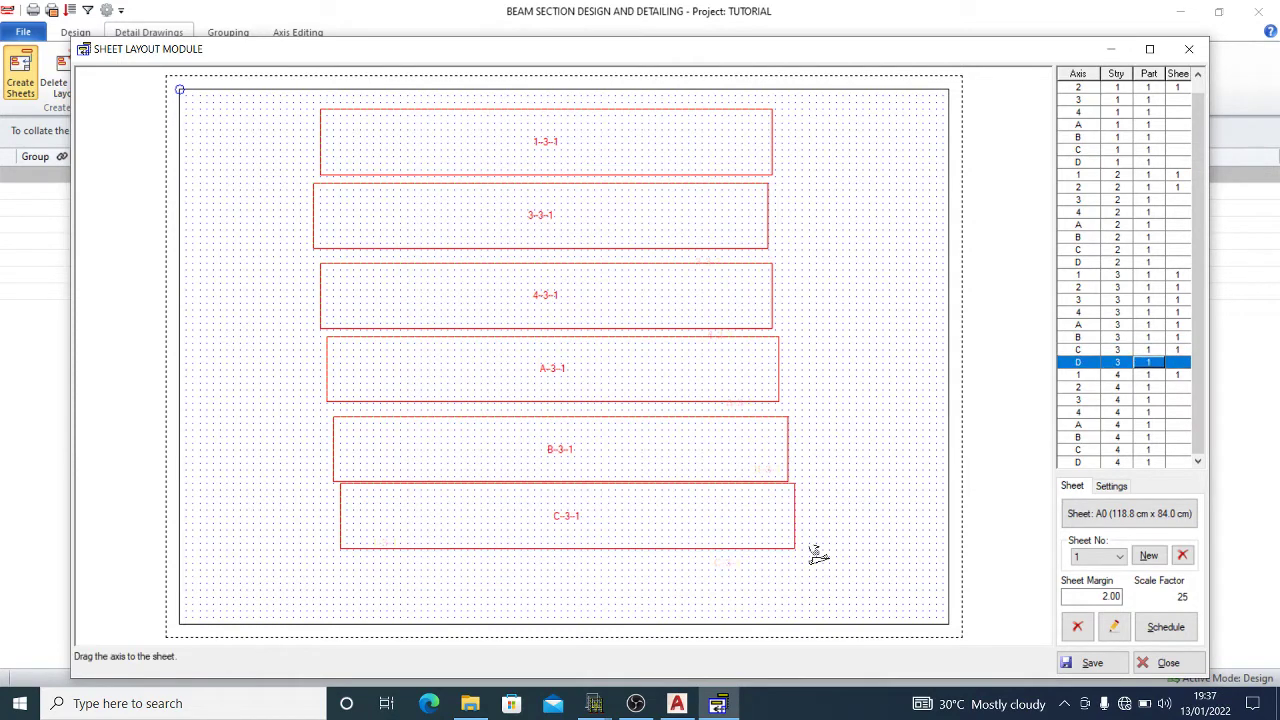
left_click_drag(1128, 365, 566, 588)
left_click(657, 612)
left_click_drag(657, 612, 434, 575)
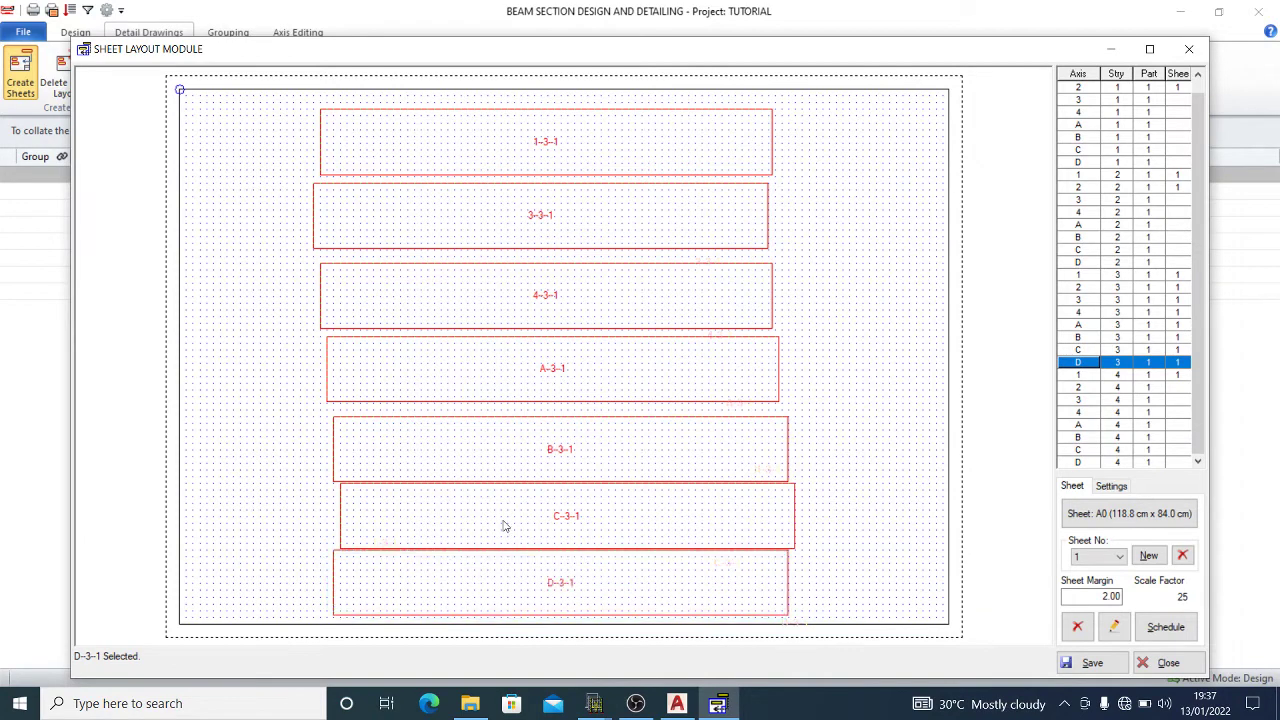
left_click_drag(505, 527, 493, 525)
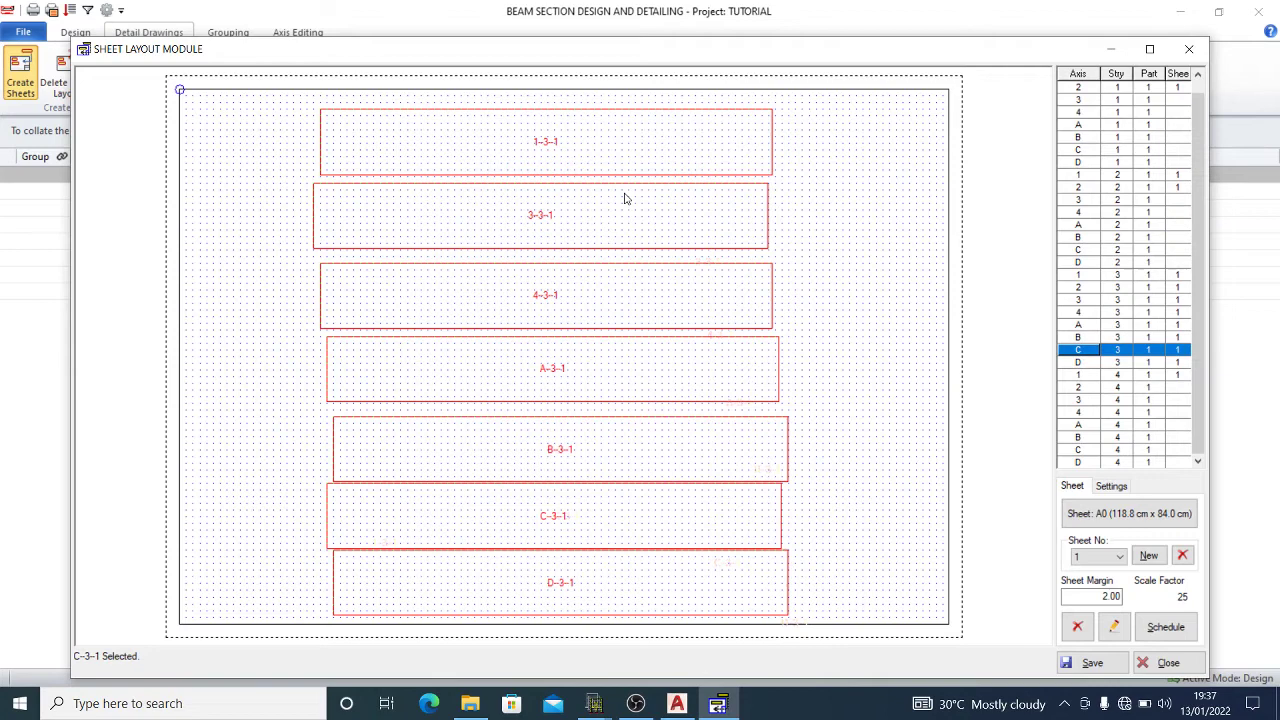
Deselect the frames, save the sheet layout, and close the layout module
left_click(820, 390)
left_click(1102, 661)
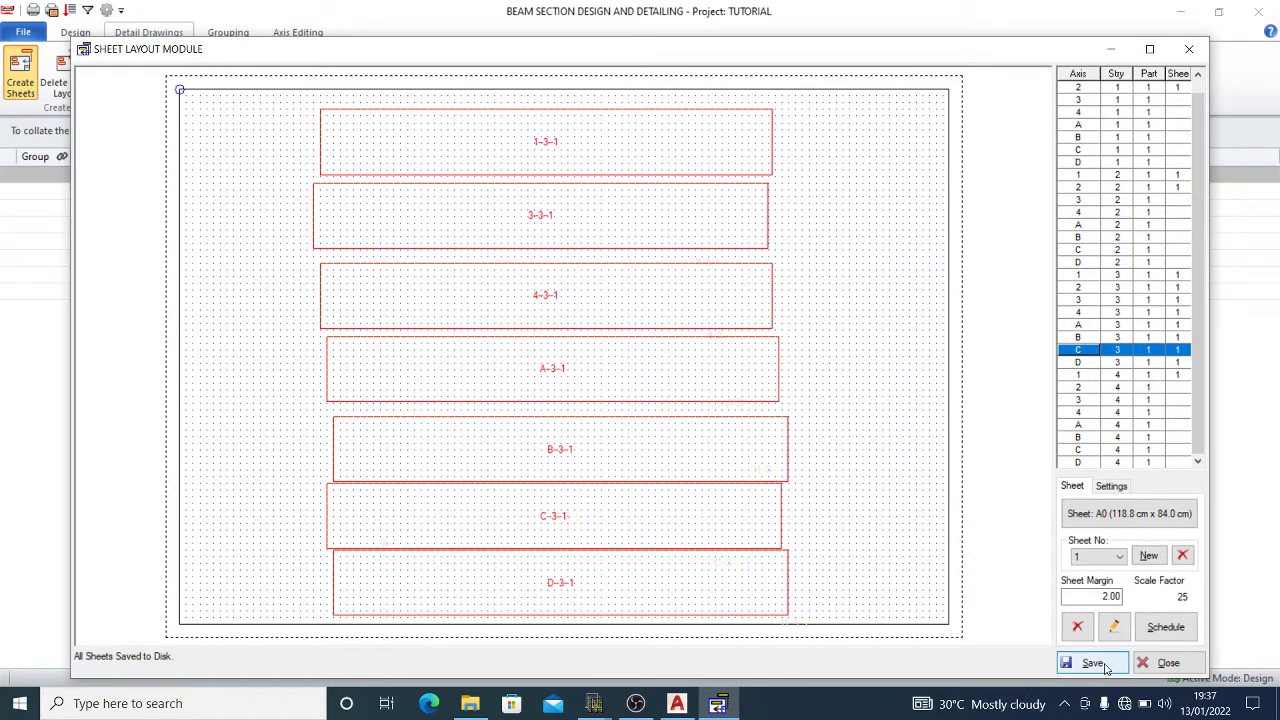
left_click(1160, 663)
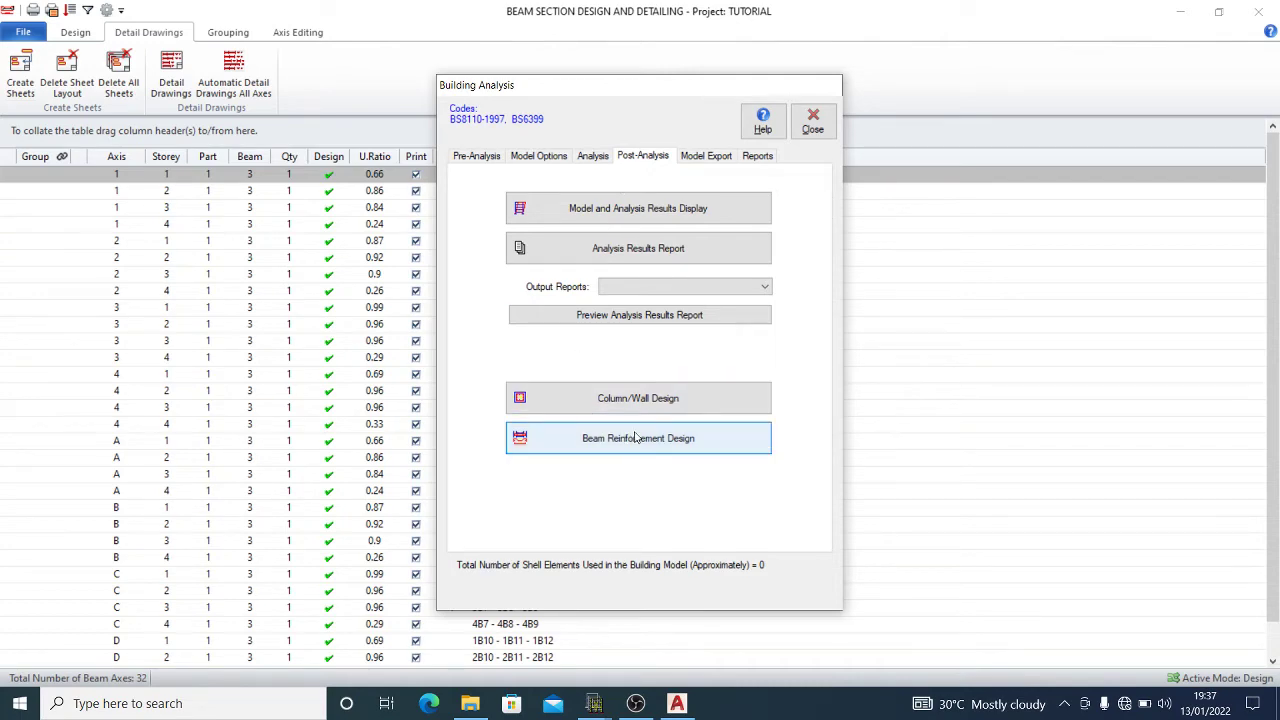
Export sheet 1's beam detail drawing, opening TUTORIAL-BeamDet_Sheet1.DXF in AutoCAD
left_click(818, 128)
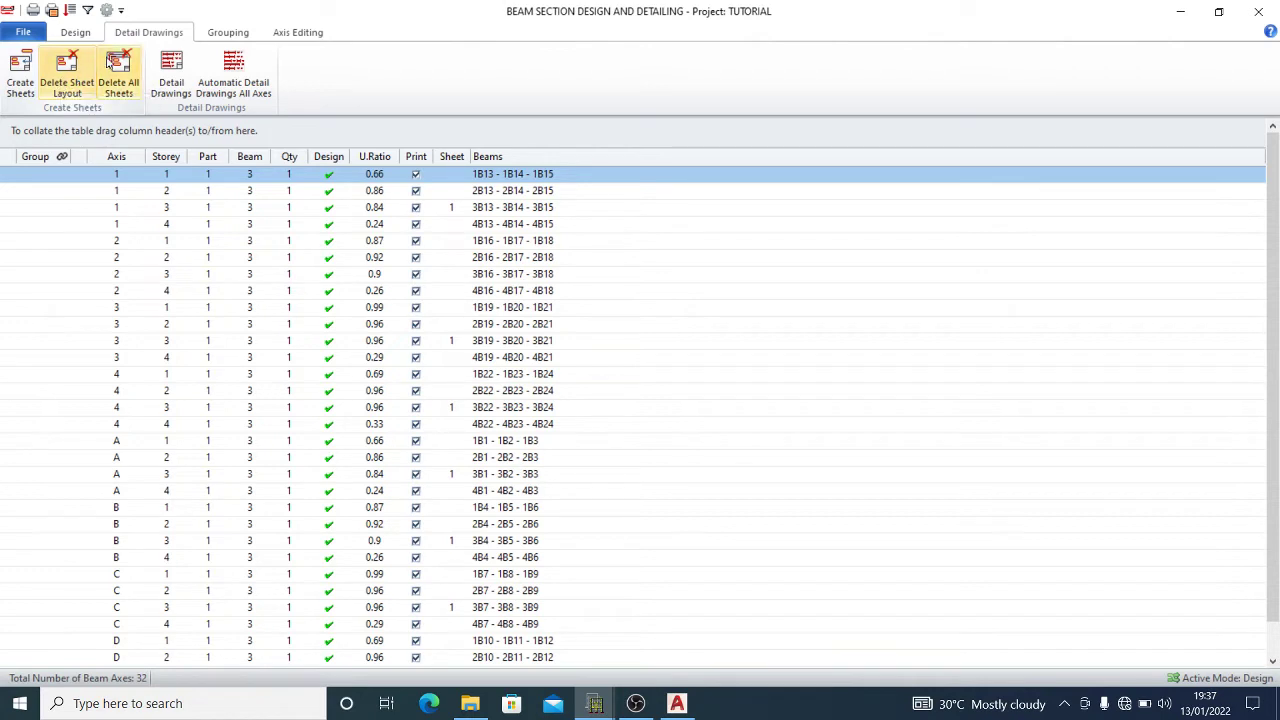
left_click(174, 78)
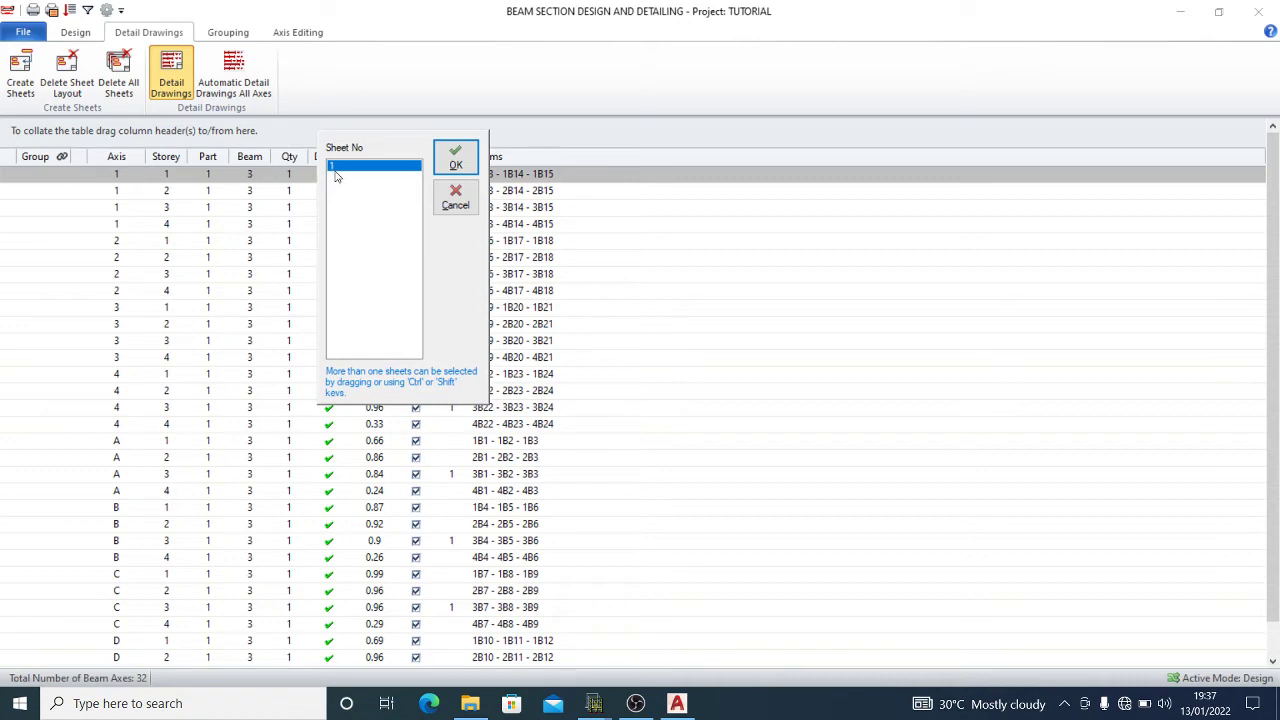
left_click(446, 170)
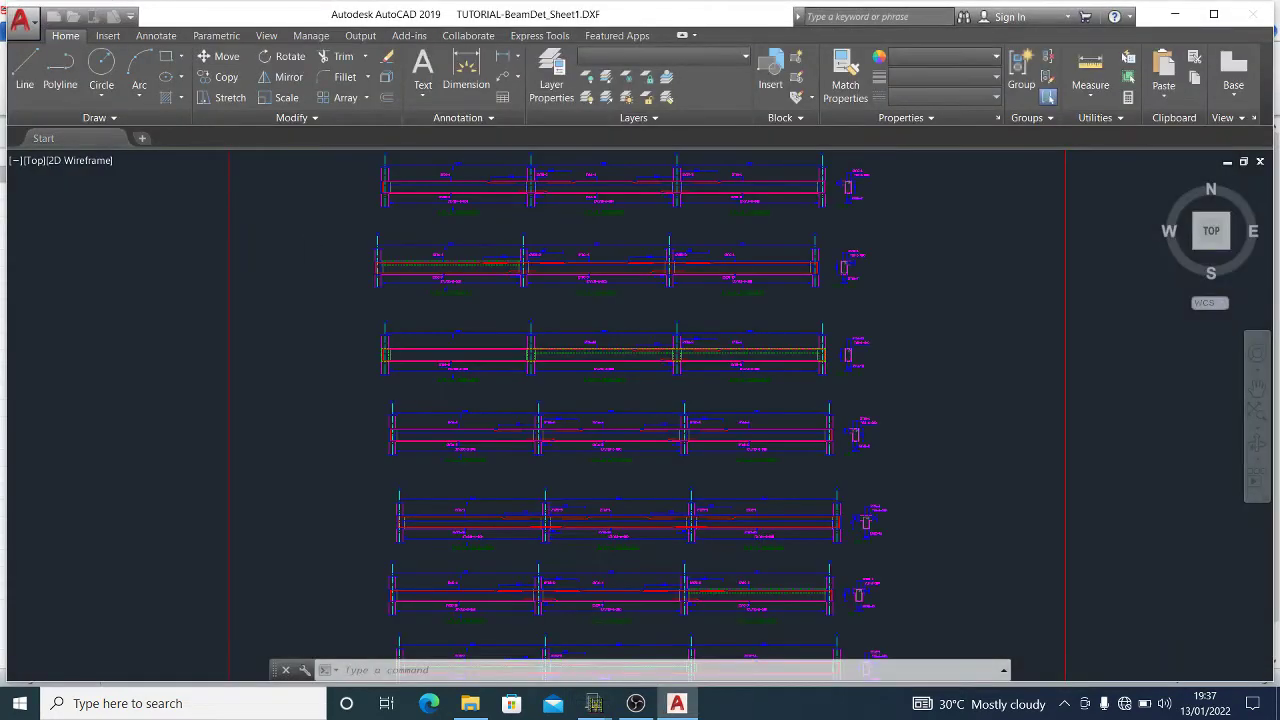
Zoom and pan around the Sheet1 DXF beam details, then return to Orion's beam design window
scroll(375, 228, "up", 5)
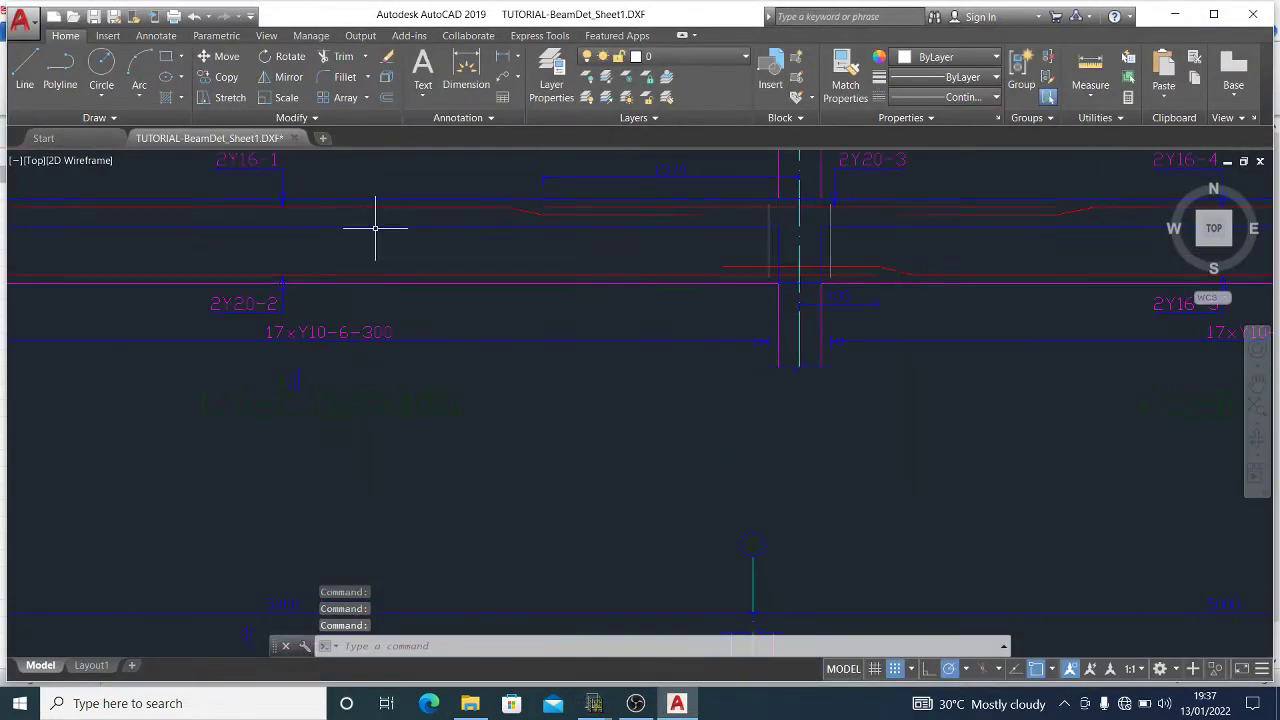
scroll(294, 257, "down", 5)
scroll(251, 203, "up", 5)
scroll(193, 254, "down", 3)
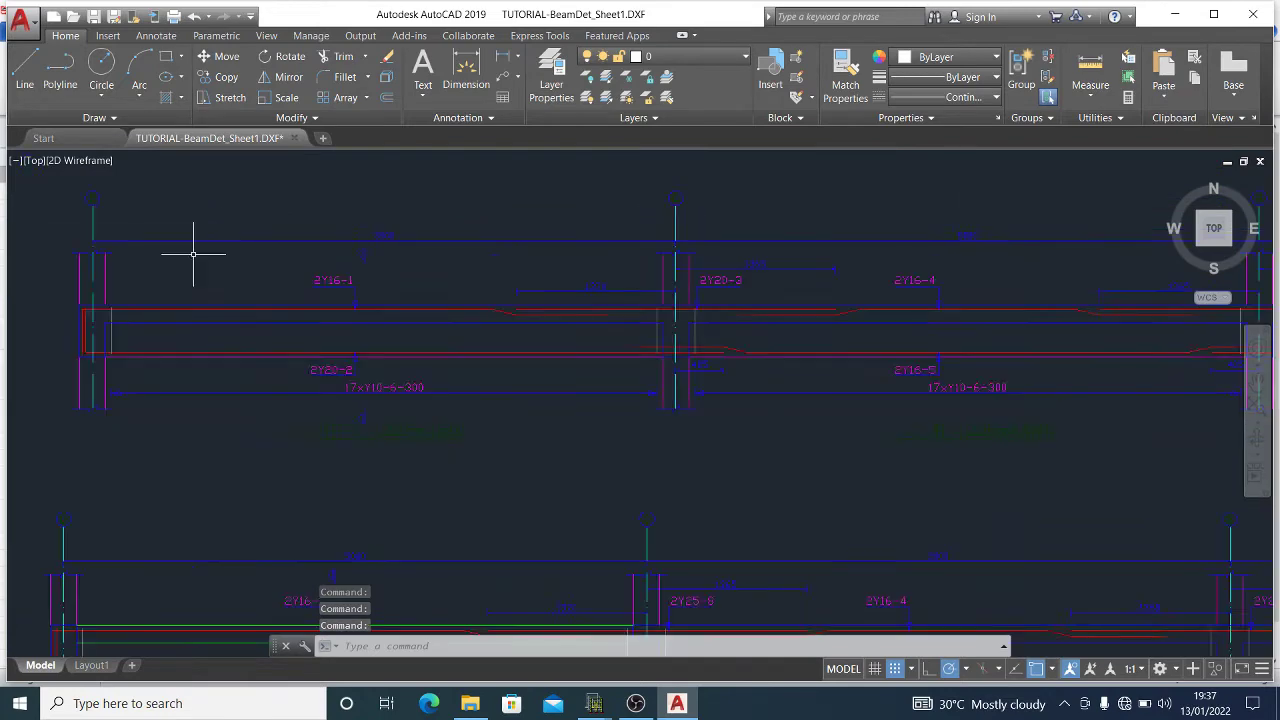
scroll(483, 257, "down", 3)
scroll(561, 259, "up", 3)
mouse_move(838, 391)
middle_mouse_down()
mouse_move(729, 384)
mouse_move(554, 414)
middle_mouse_up()
scroll(857, 429, "down", 2)
scroll(930, 402, "up", 5)
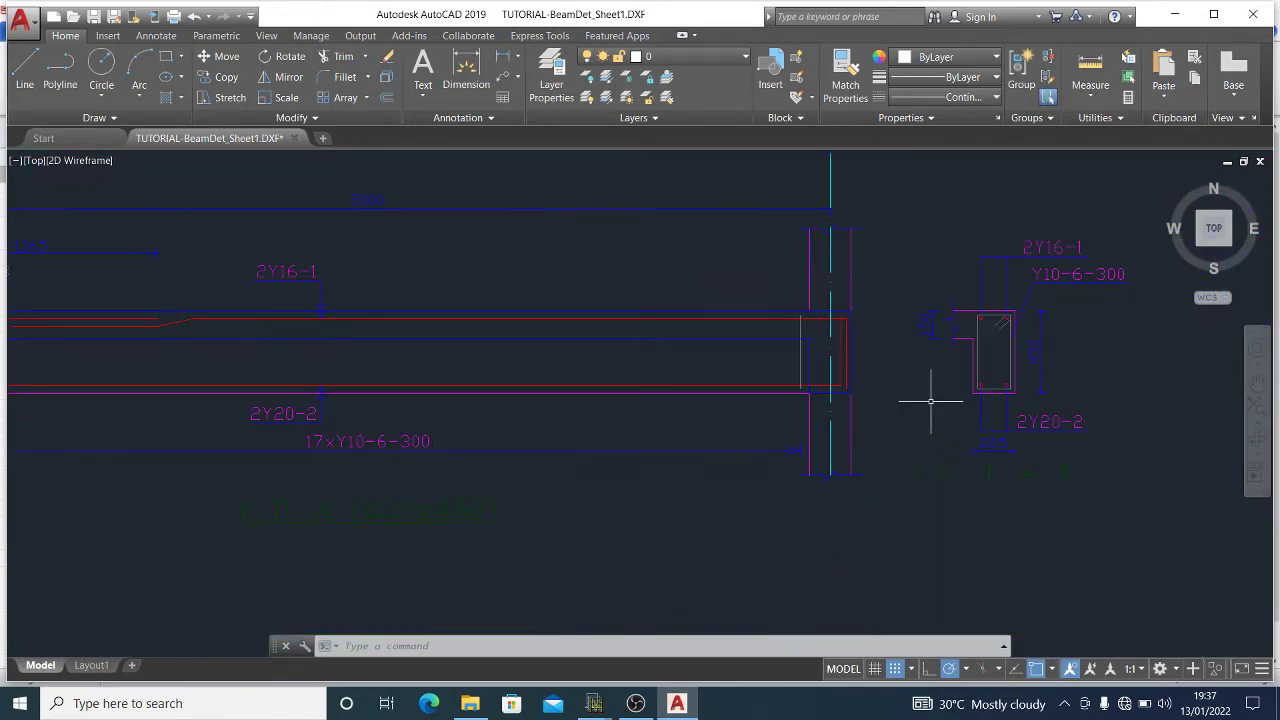
scroll(773, 355, "down", 5)
scroll(663, 371, "up", 5)
scroll(733, 435, "down", 2)
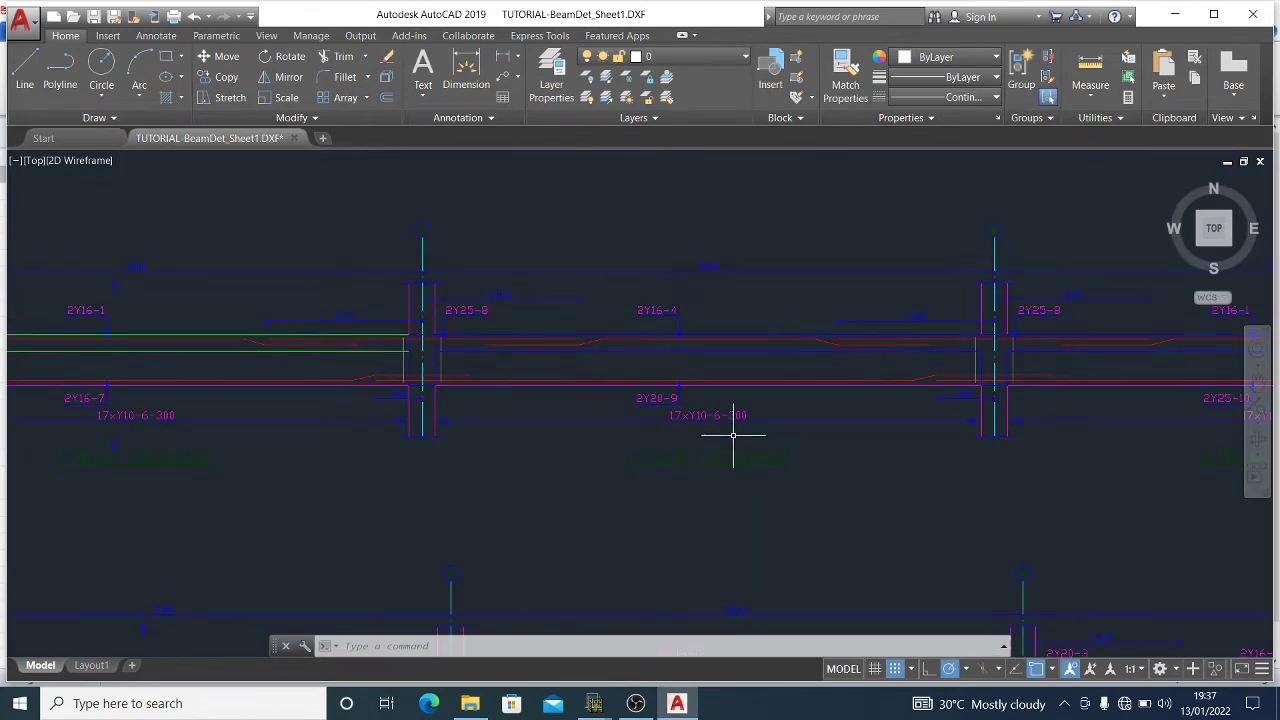
scroll(733, 435, "down", 2)
scroll(383, 397, "up", 2)
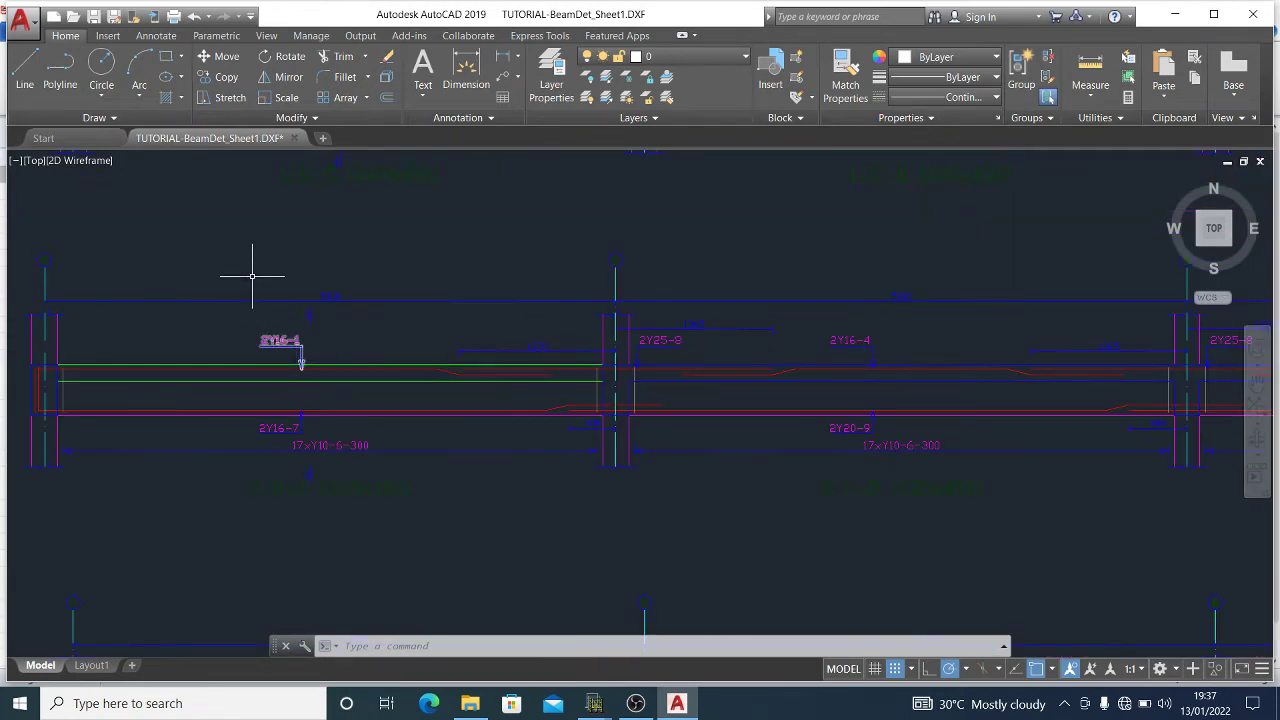
scroll(354, 400, "down", 2)
scroll(474, 474, "up", 2)
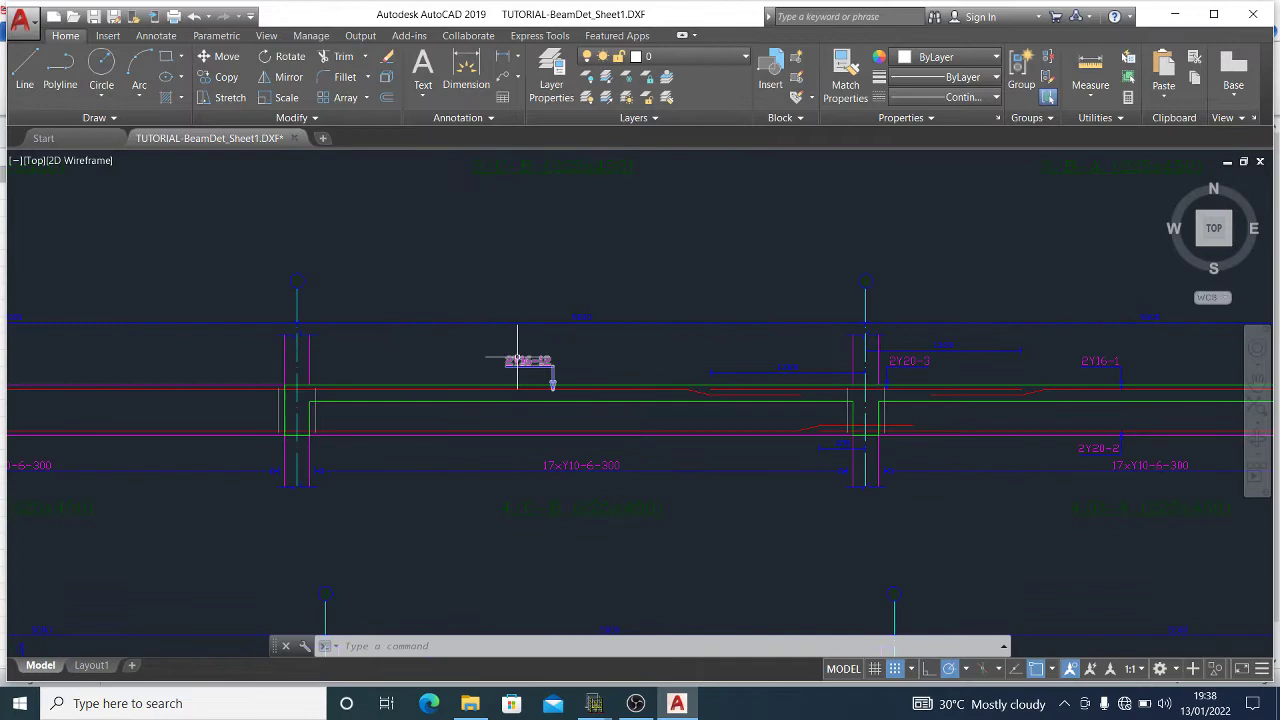
scroll(517, 360, "down", 2)
scroll(629, 509, "down", 1)
scroll(571, 523, "up", 3)
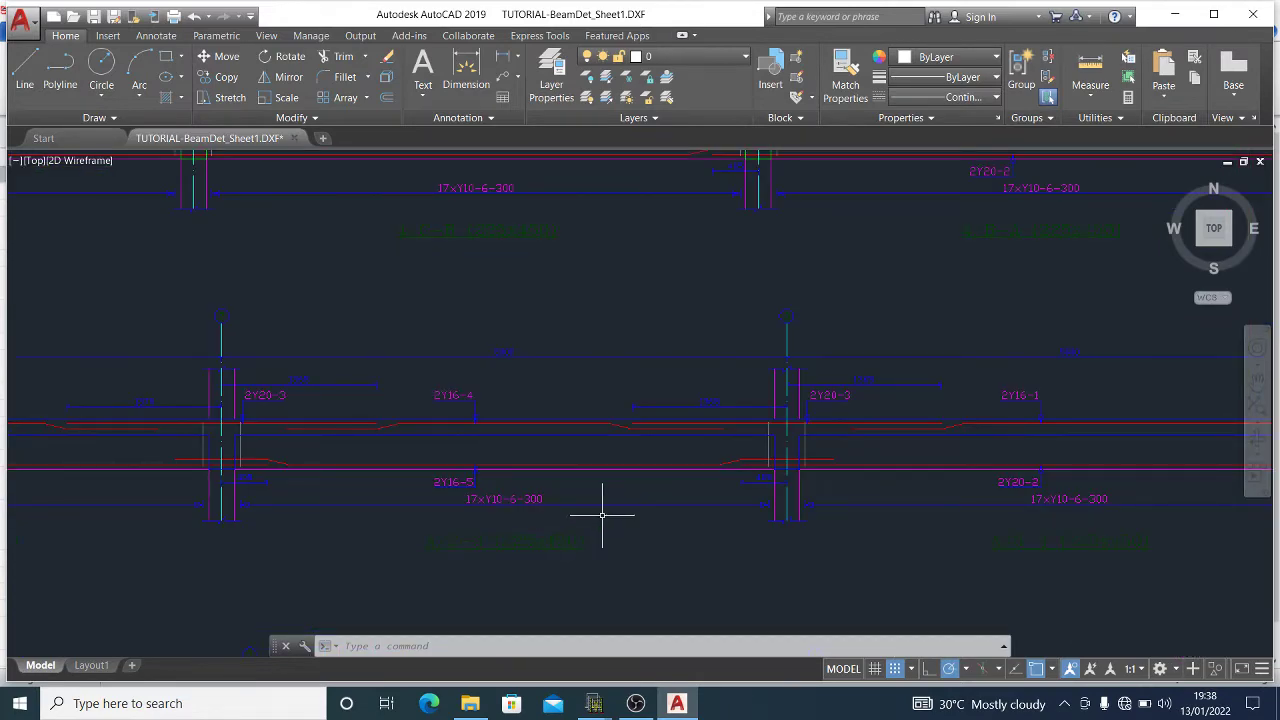
scroll(612, 586, "down", 3)
scroll(571, 423, "up", 1)
scroll(565, 565, "up", 2)
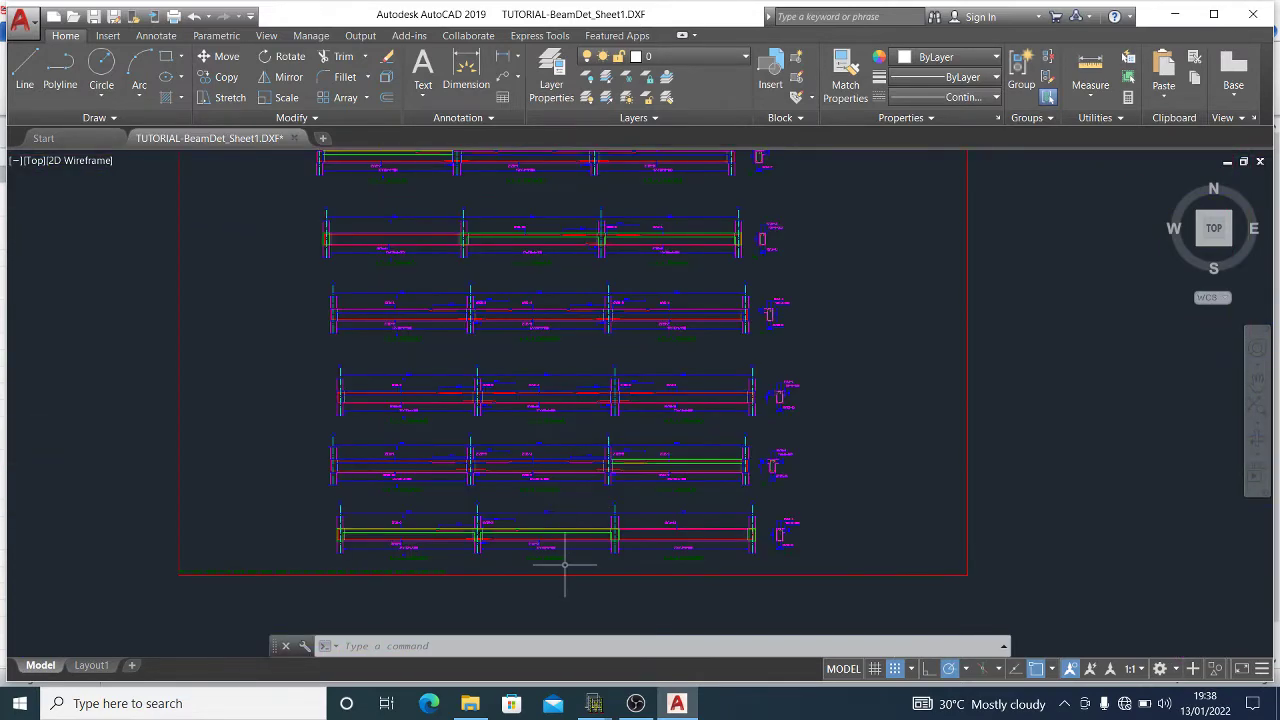
mouse_move(594, 703)
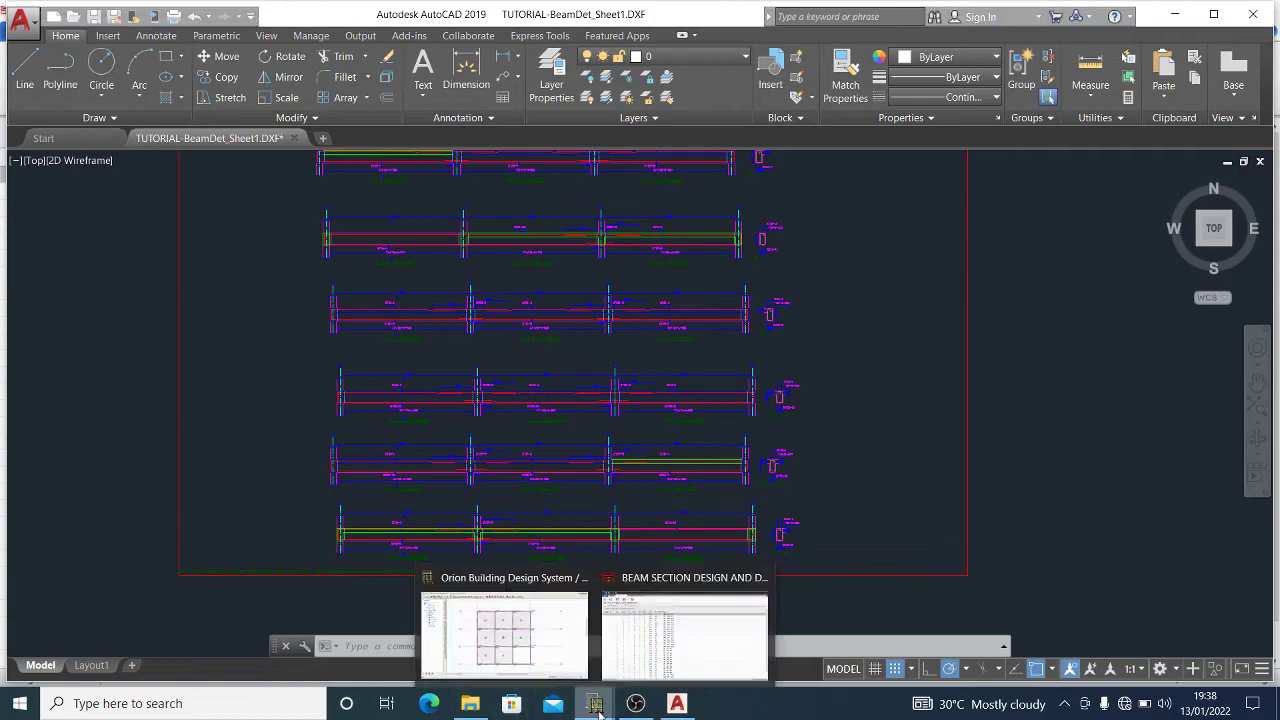
left_click(655, 655)
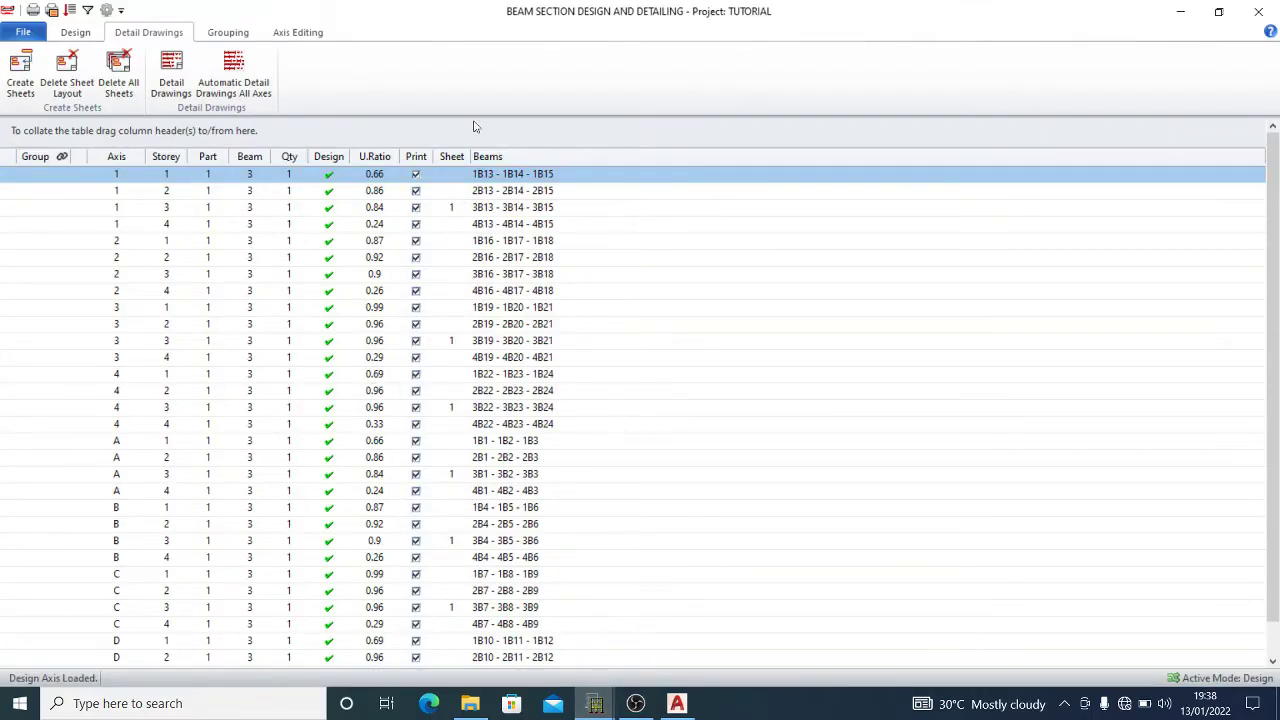
Filter the beam axis table again to show only storey 03 axes
left_click(88, 36)
left_click(196, 70)
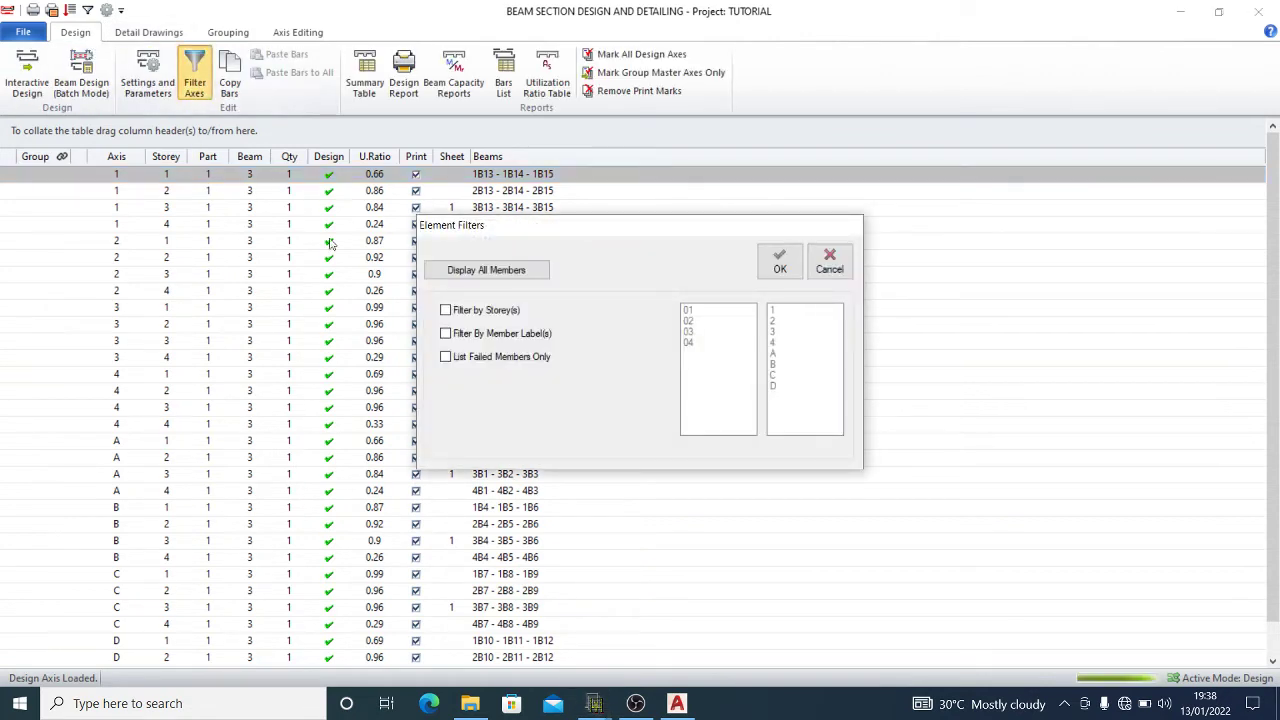
left_click(446, 310)
left_click(688, 332)
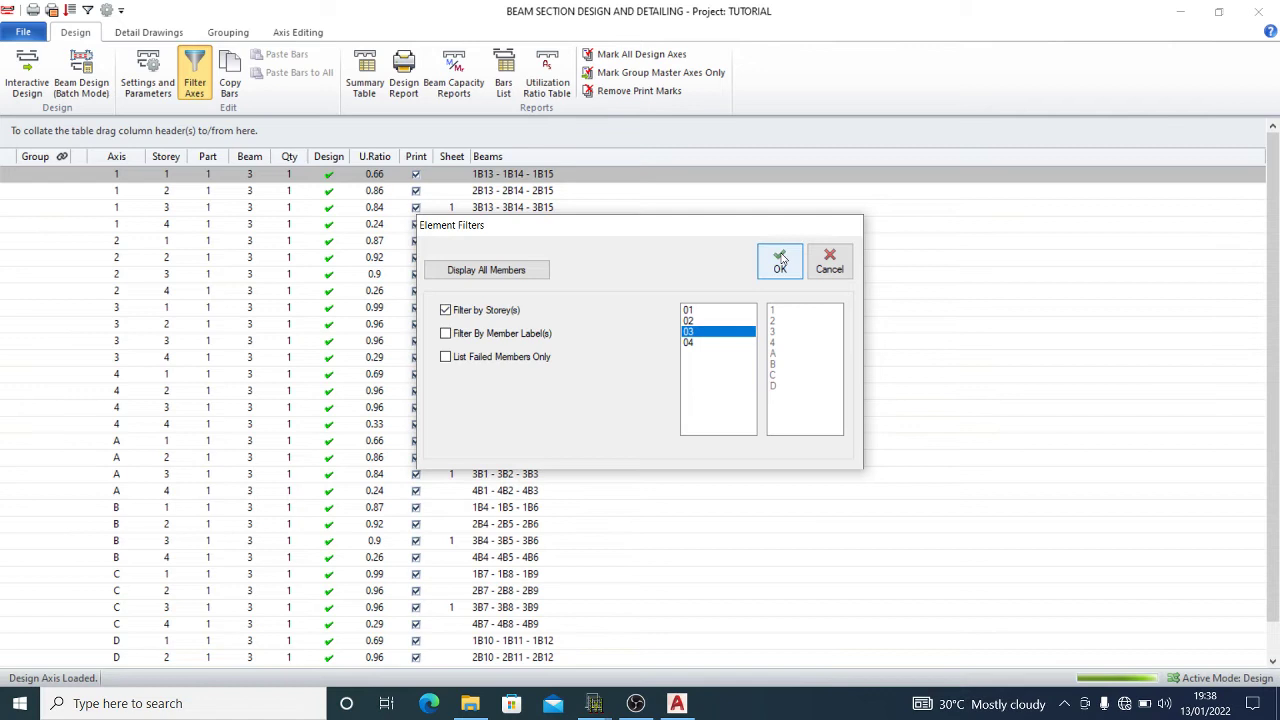
left_click(779, 262)
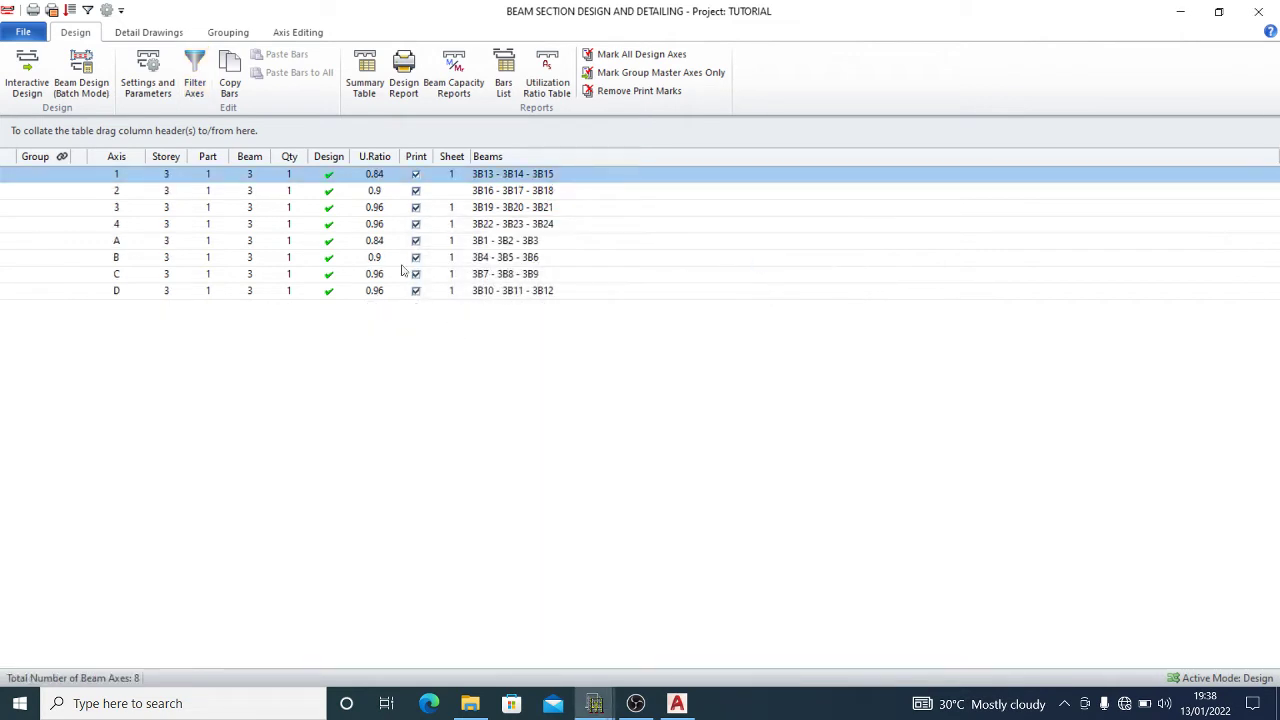
Generate automatic Storey - 3 beam detail drawings as TUTORIAL-BeamDet_St3.DXF
left_click(148, 32)
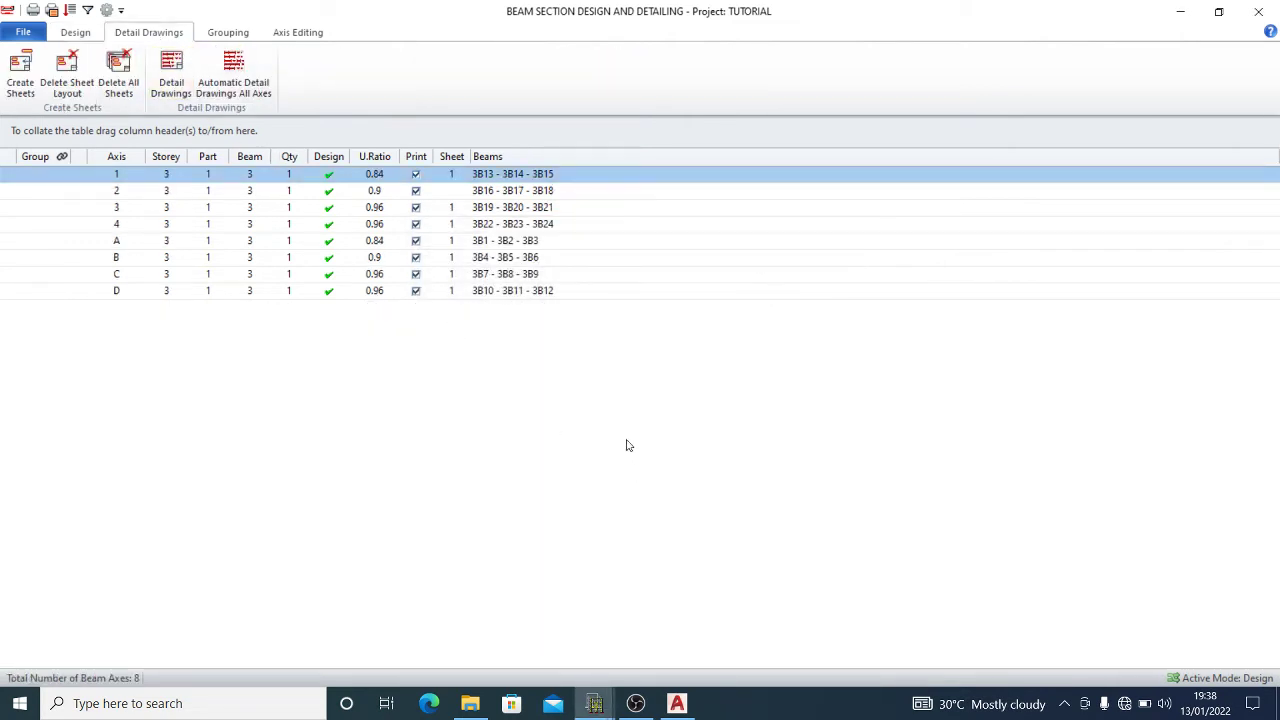
left_click(263, 62)
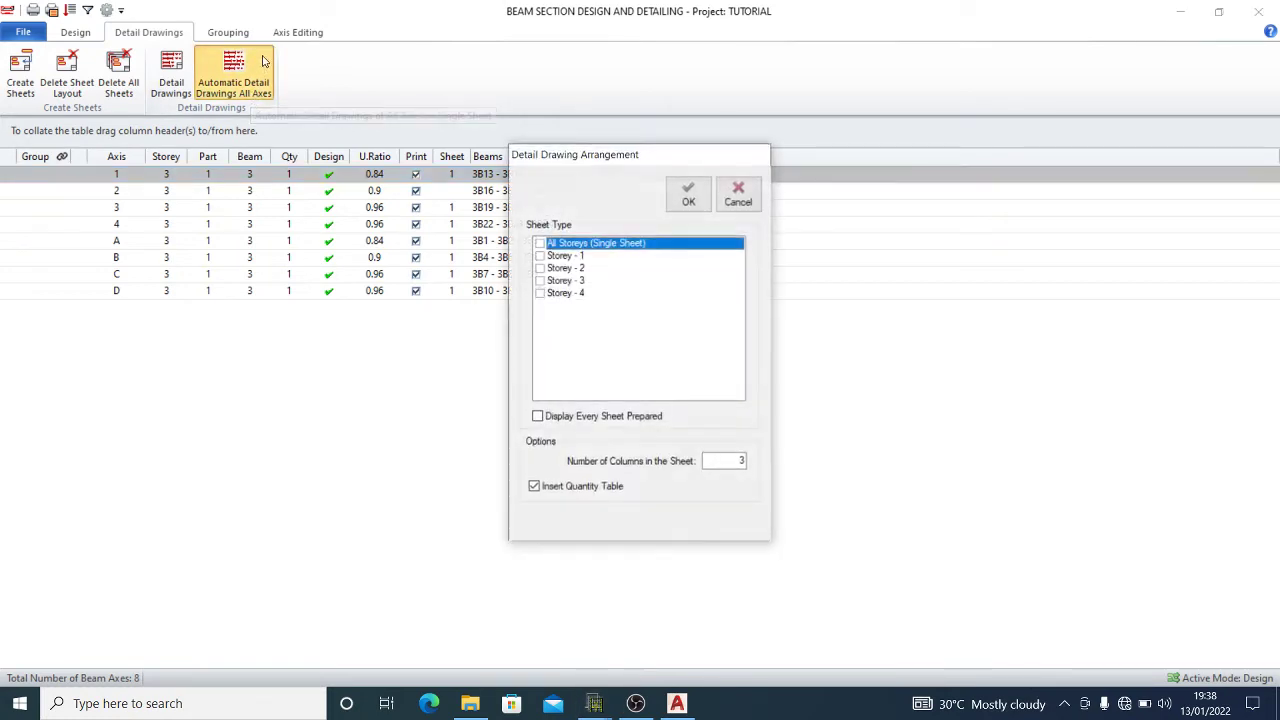
left_click(540, 282)
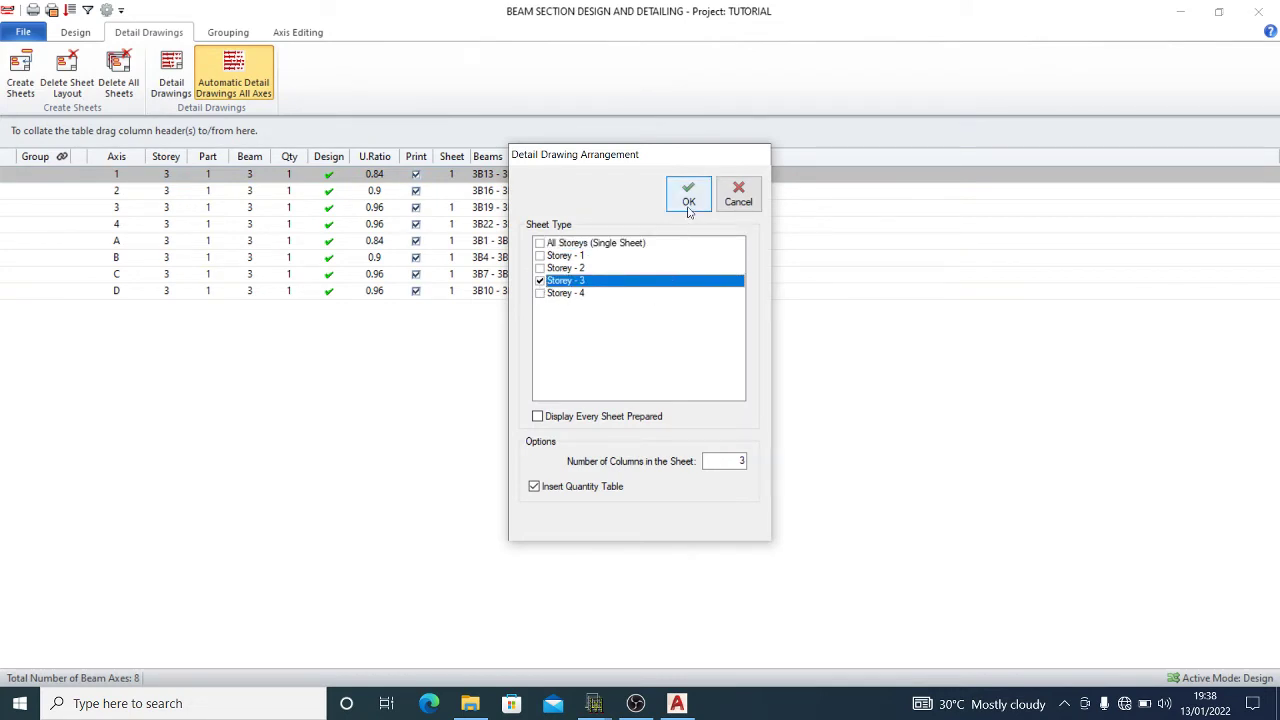
left_click(540, 244)
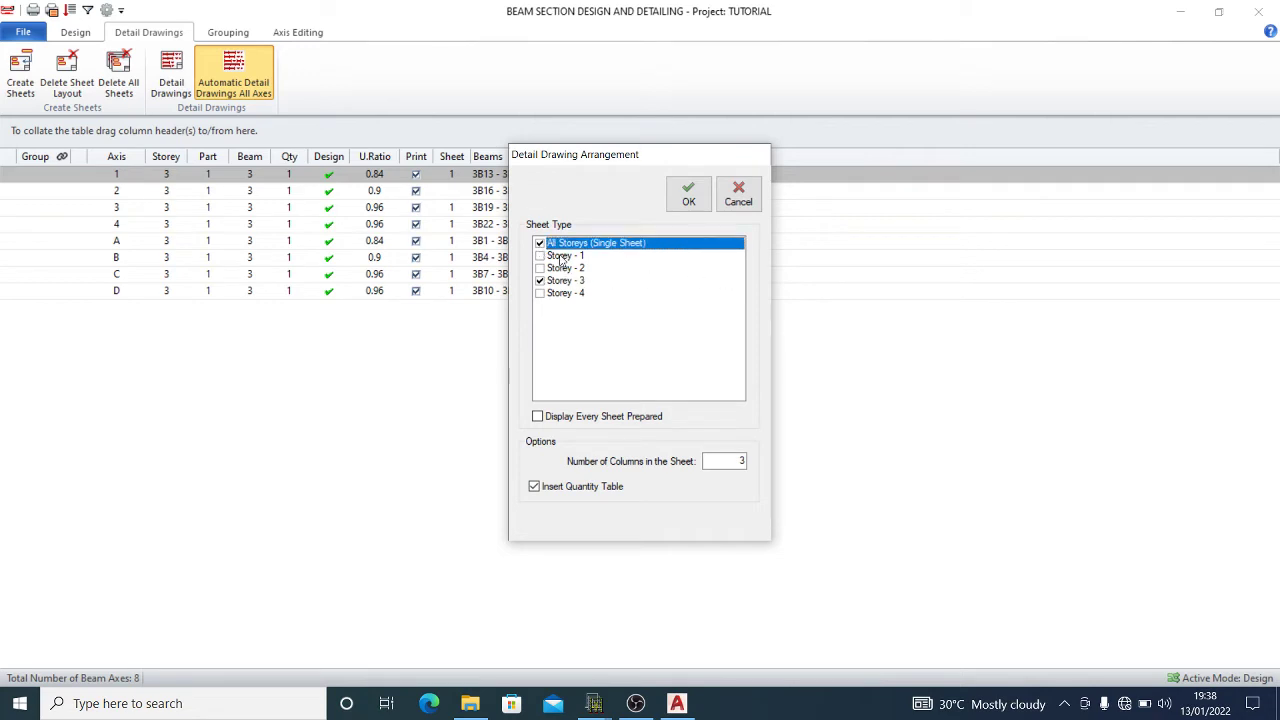
left_click(540, 244)
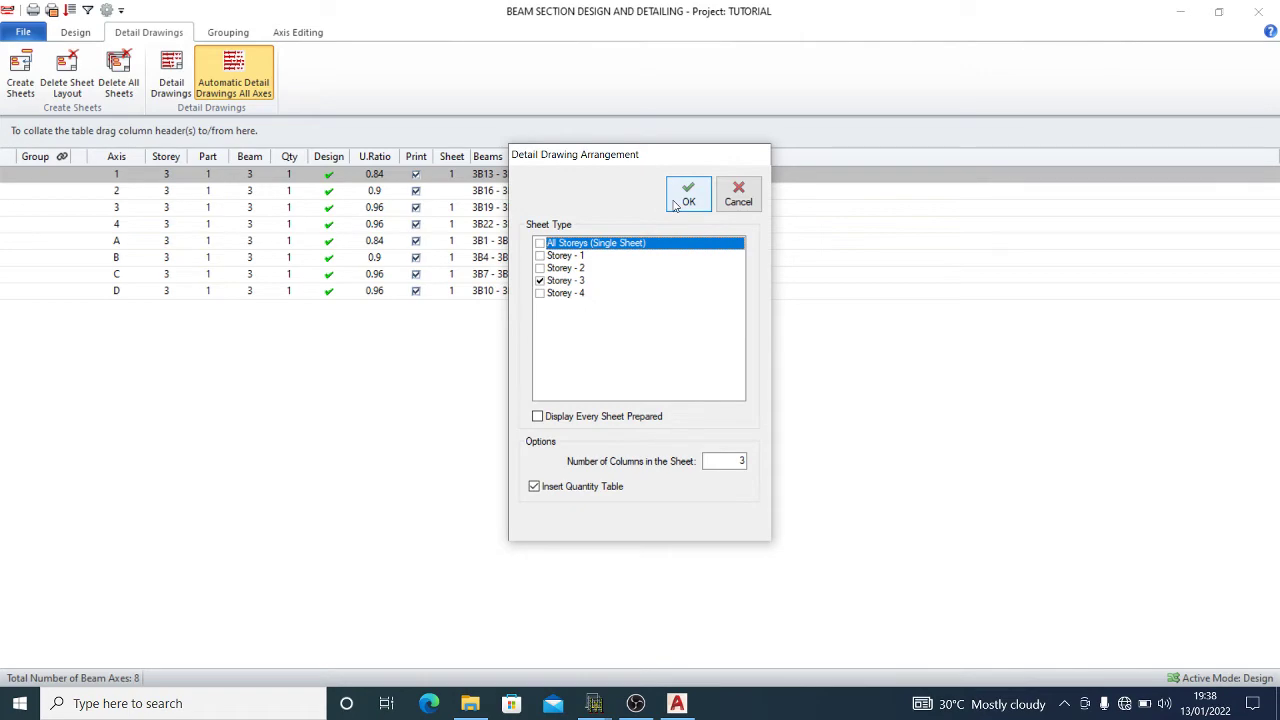
left_click(674, 204)
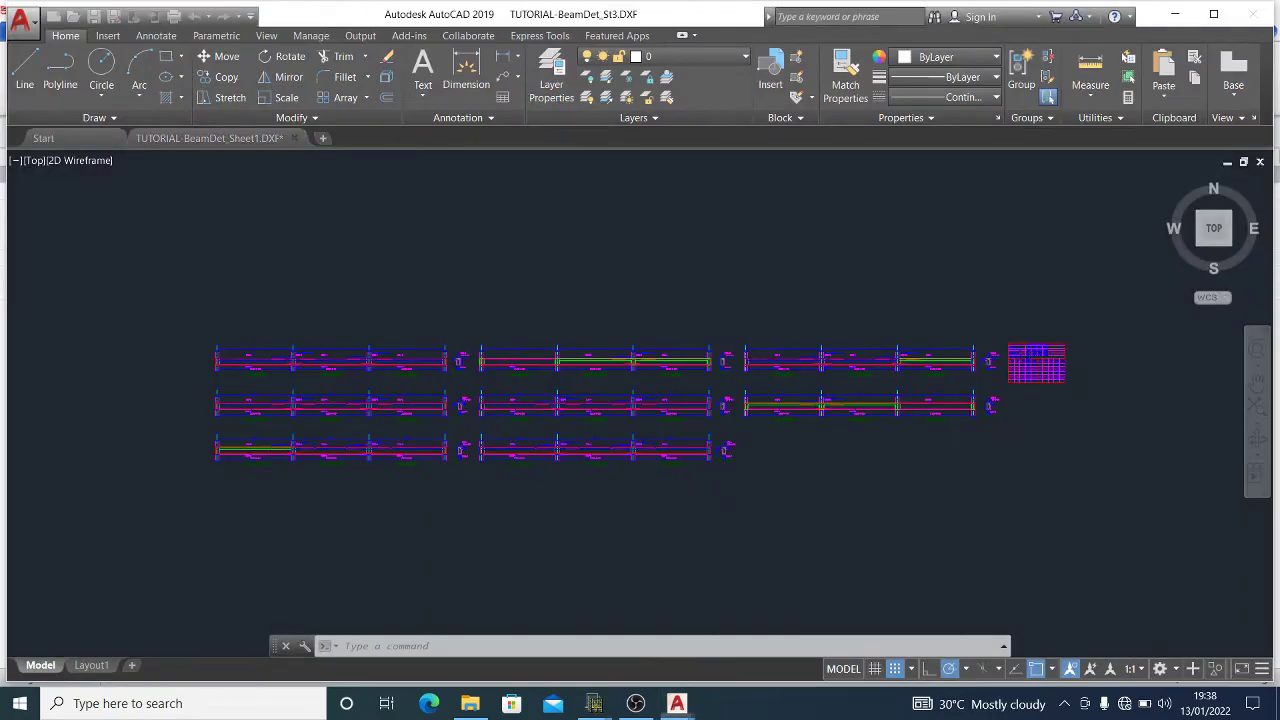
Zoom through the automatic St3.DXF beam sheet down to its quantity table
scroll(671, 343, "down", 3)
scroll(697, 380, "down", 5)
scroll(700, 383, "down", 2)
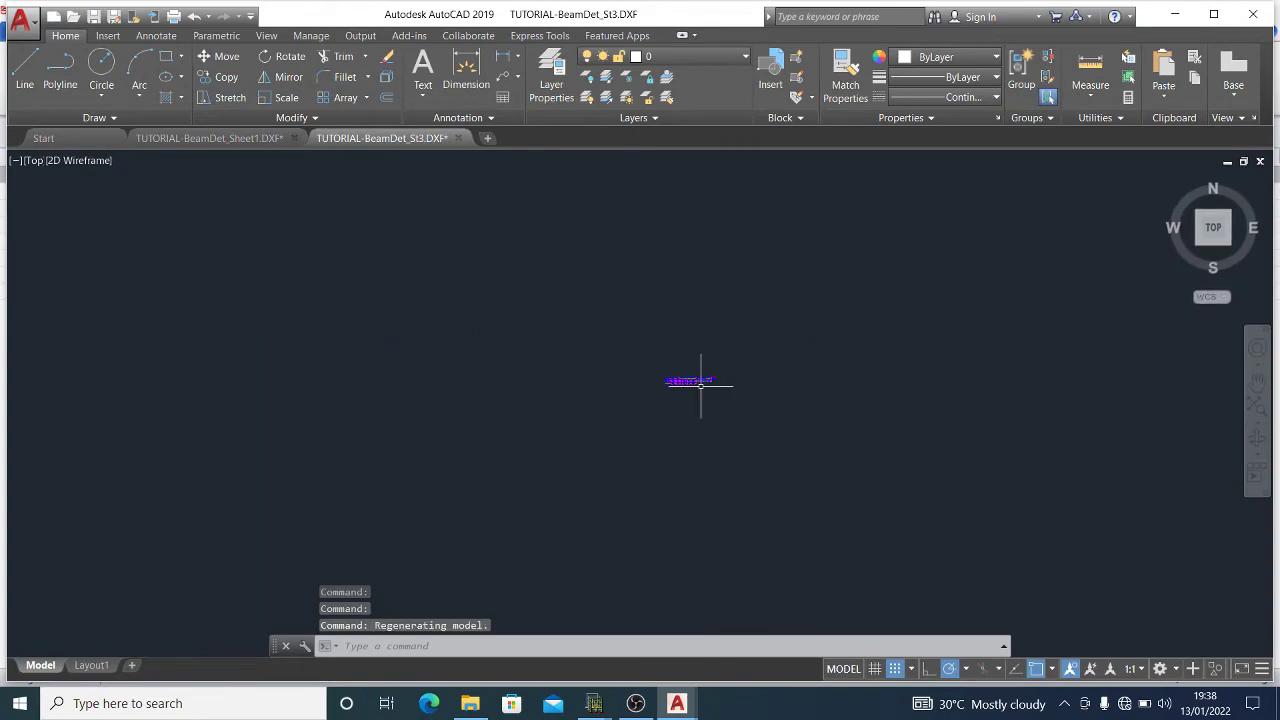
scroll(700, 380, "up", 6)
scroll(710, 375, "up", 7)
scroll(960, 414, "down", 4)
scroll(1030, 380, "up", 2)
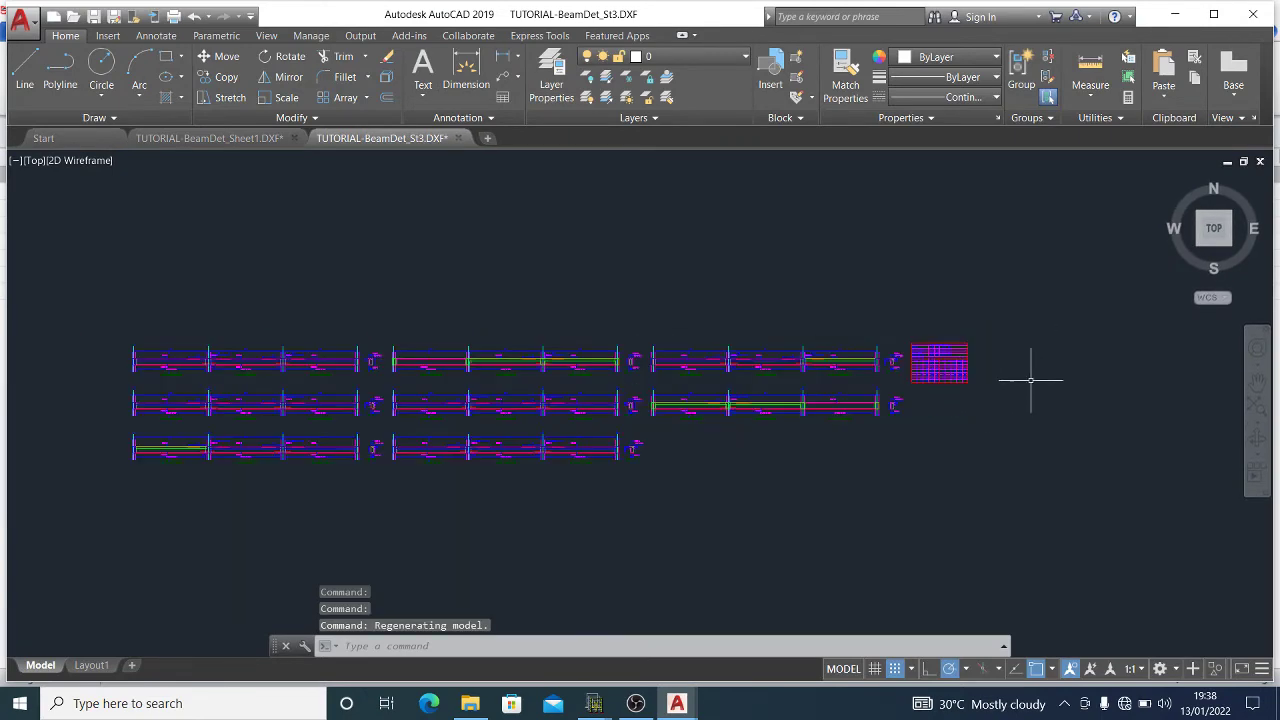
scroll(99, 369, "up", 2)
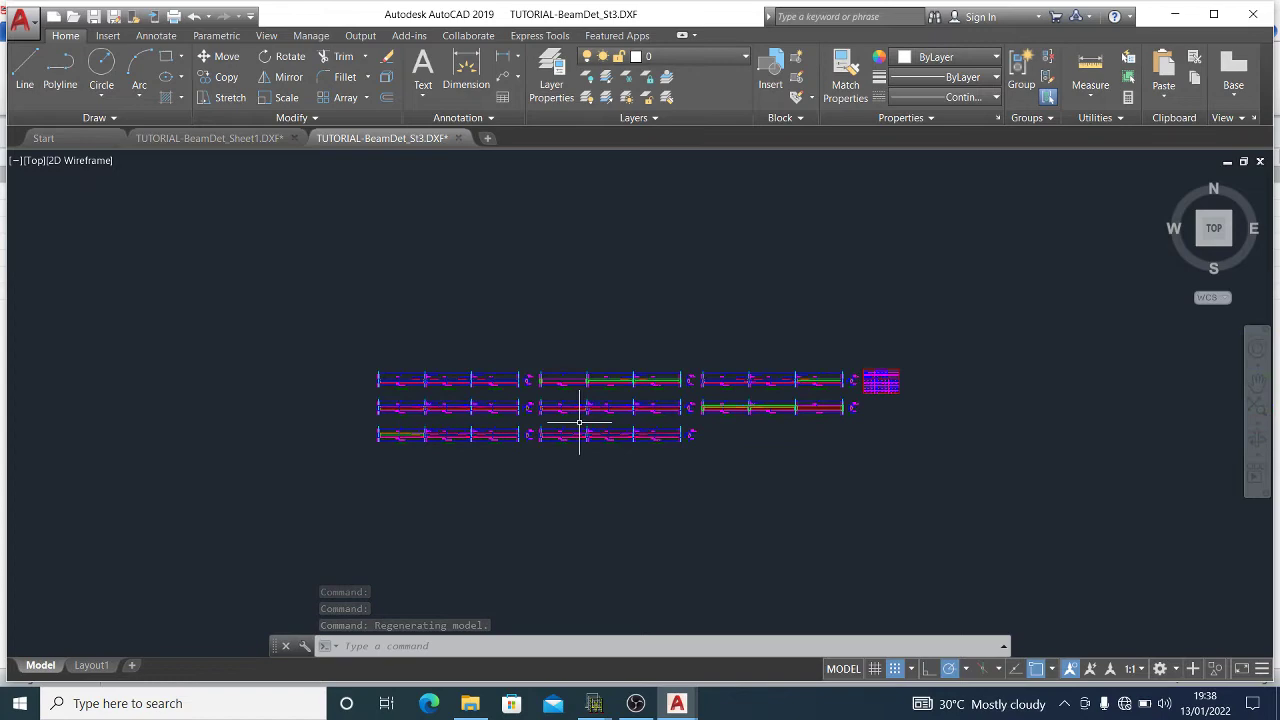
scroll(880, 380, "up", 10)
scroll(945, 437, "up", 5)
scroll(811, 534, "down", 4)
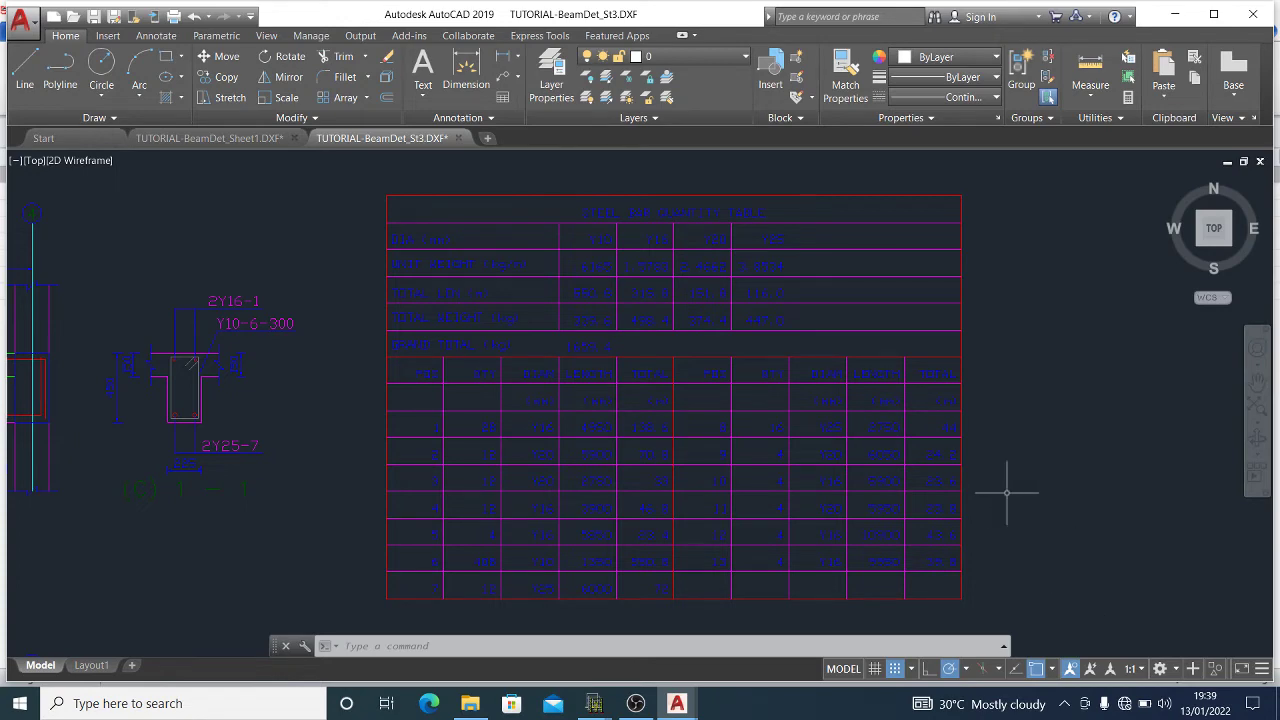
Check the TUTORIAL-BeamDet_Sheet1.DXF drawing, then return to Orion's beam table, cancelling the arrangement dialog
left_click(215, 138)
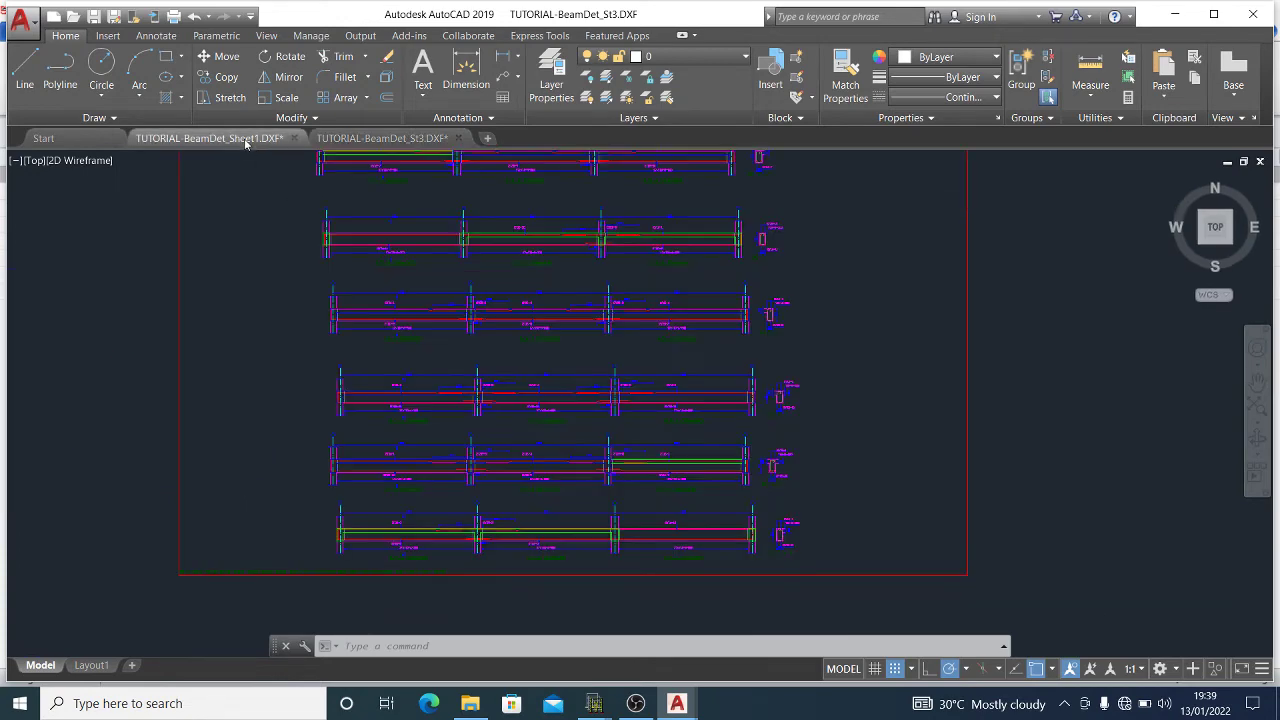
scroll(586, 400, "down", 3)
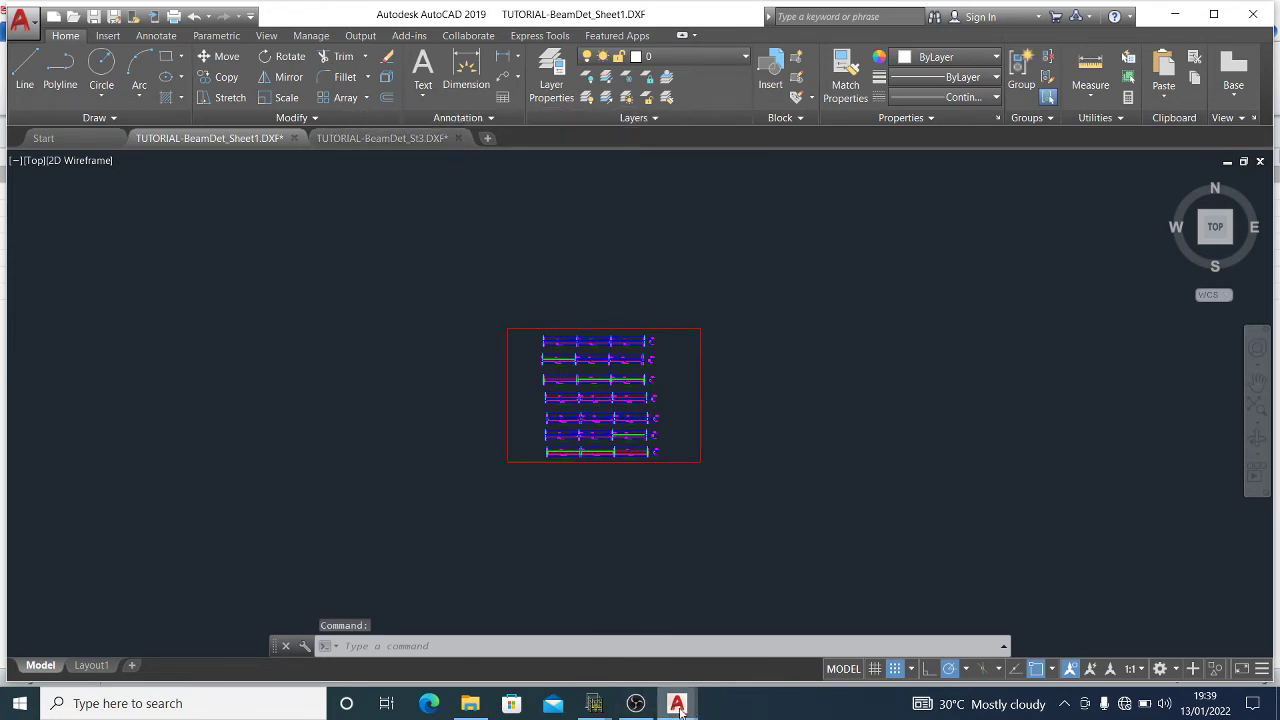
mouse_move(594, 703)
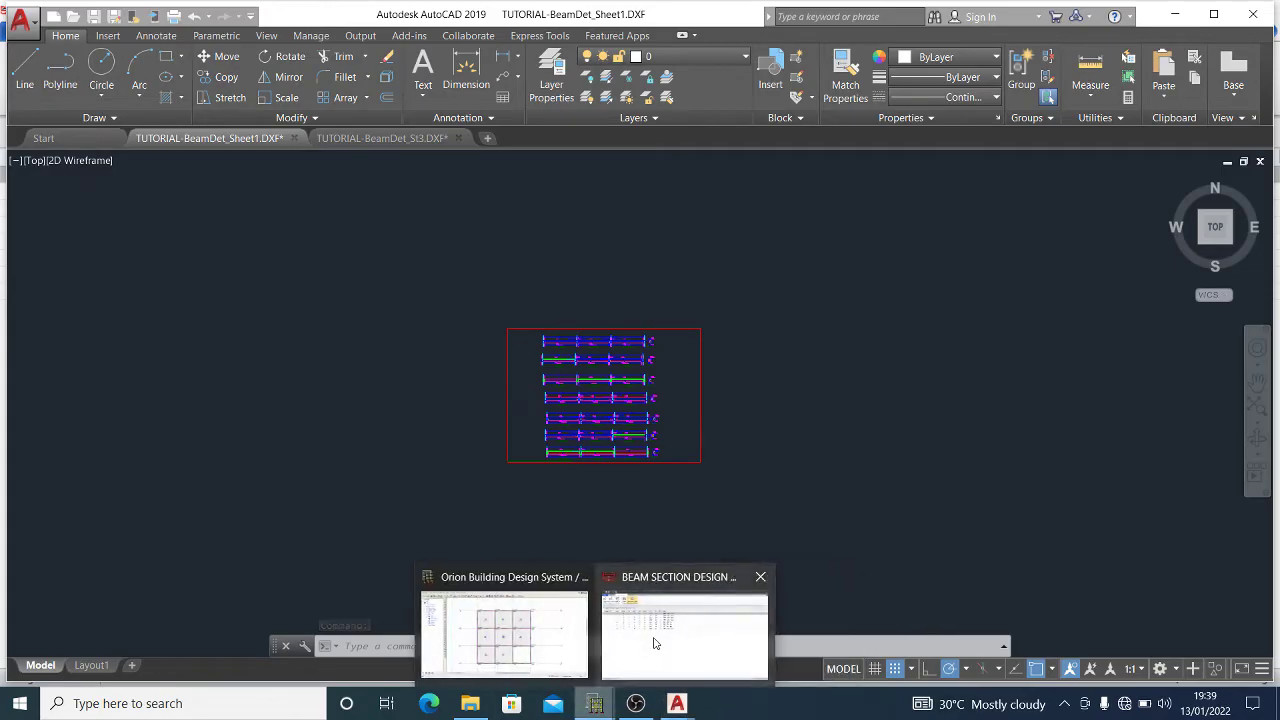
left_click(655, 642)
left_click(718, 193)
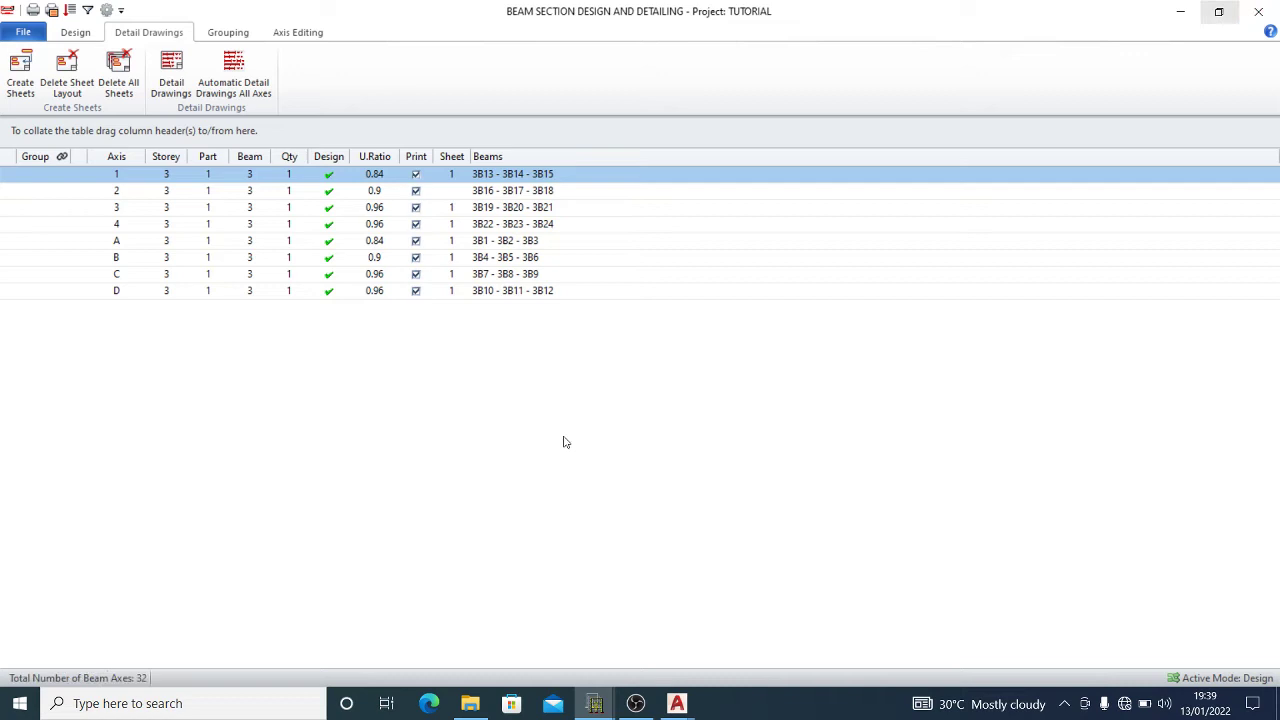
Close the beam design window and start Column Section Design from the Run menu
left_click(1259, 9)
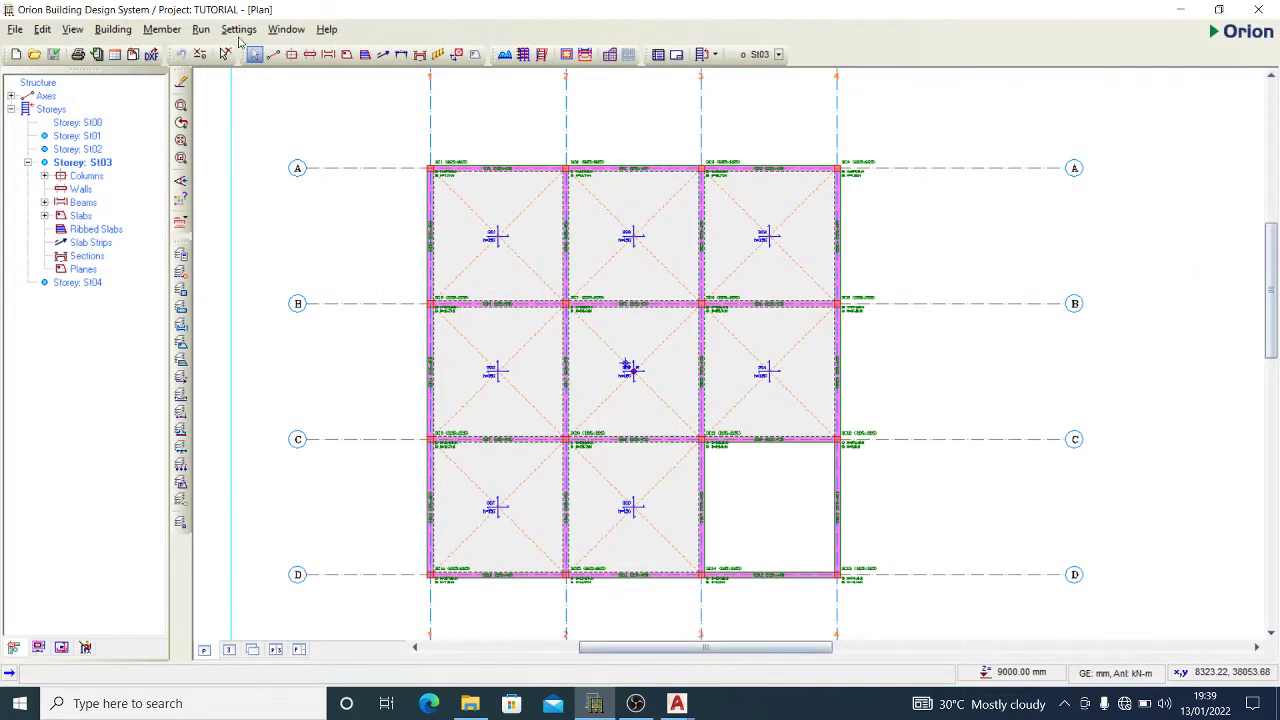
left_click(225, 29)
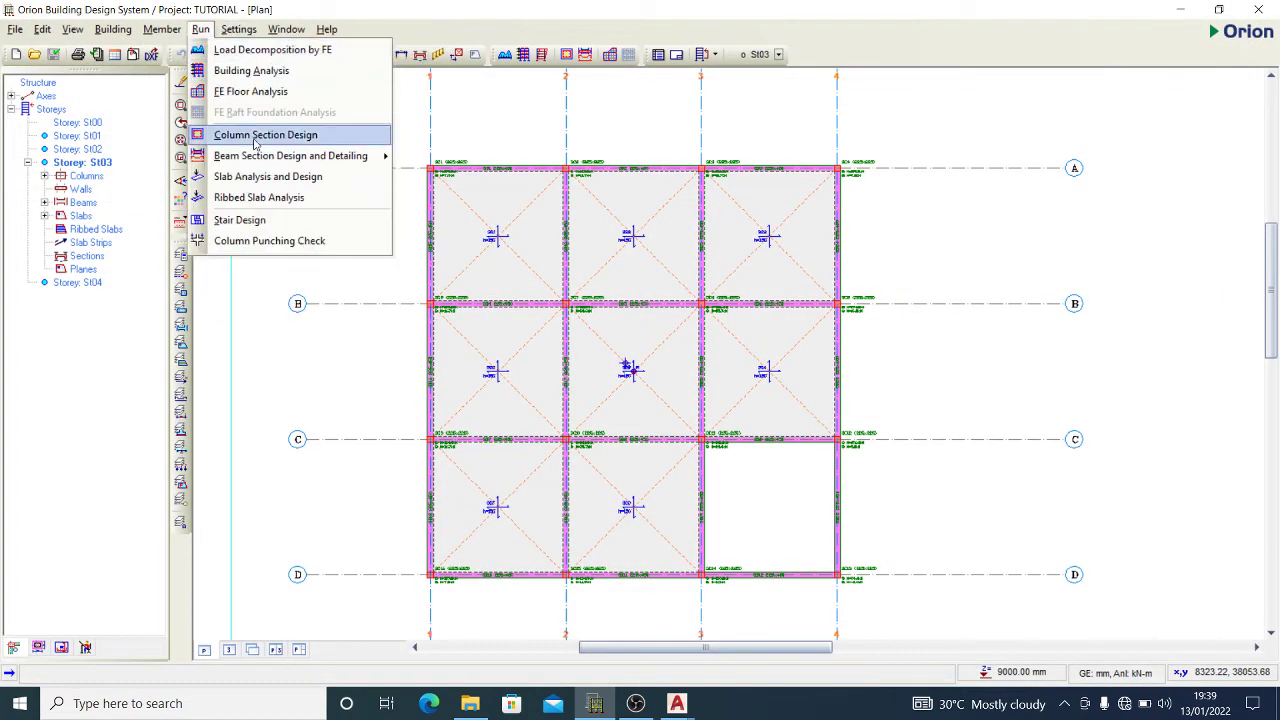
left_click(265, 135)
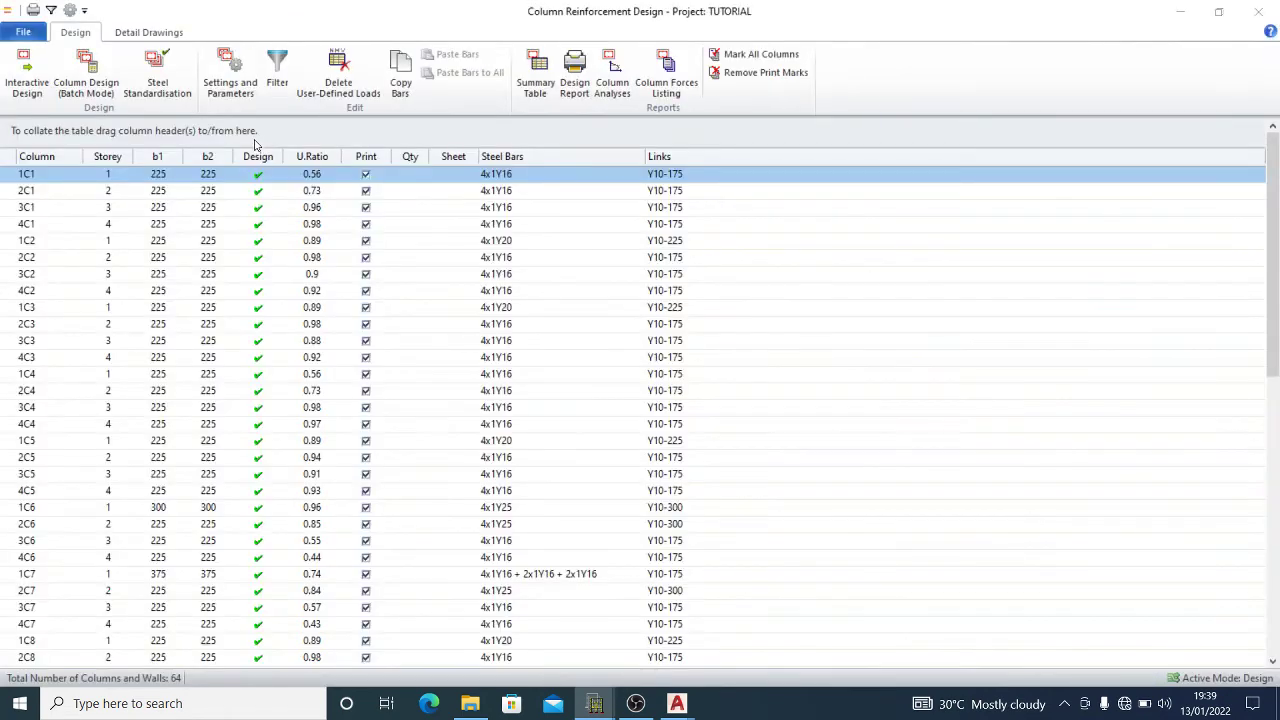
Toggle the storey and member-label filters, then leave all 64 columns and walls listed
left_click(279, 83)
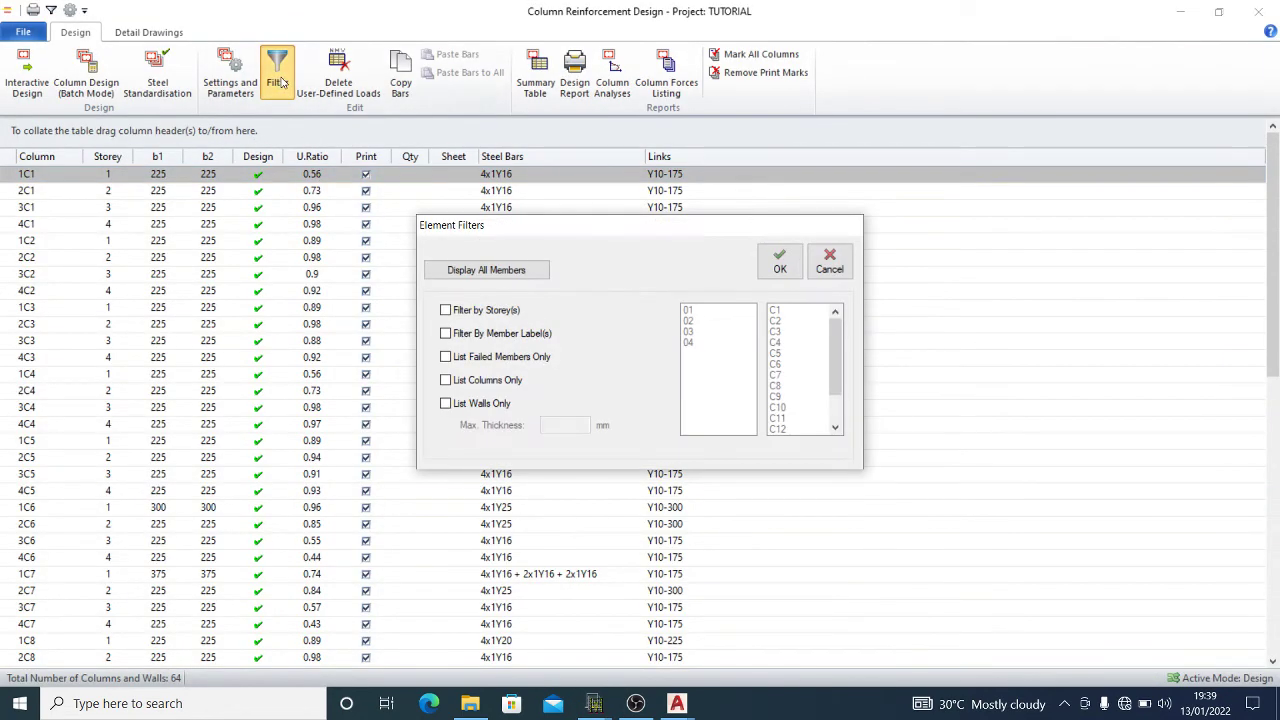
left_click(490, 312)
left_click(507, 339)
left_click(489, 316)
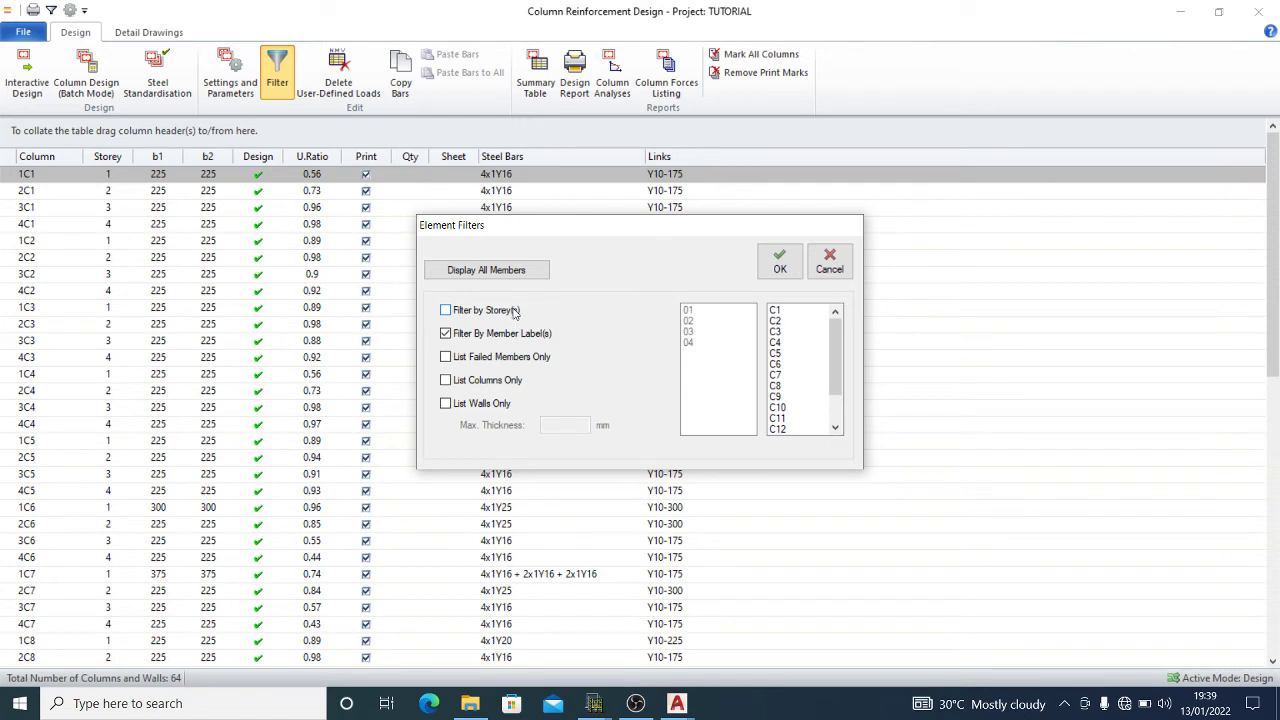
left_click(842, 268)
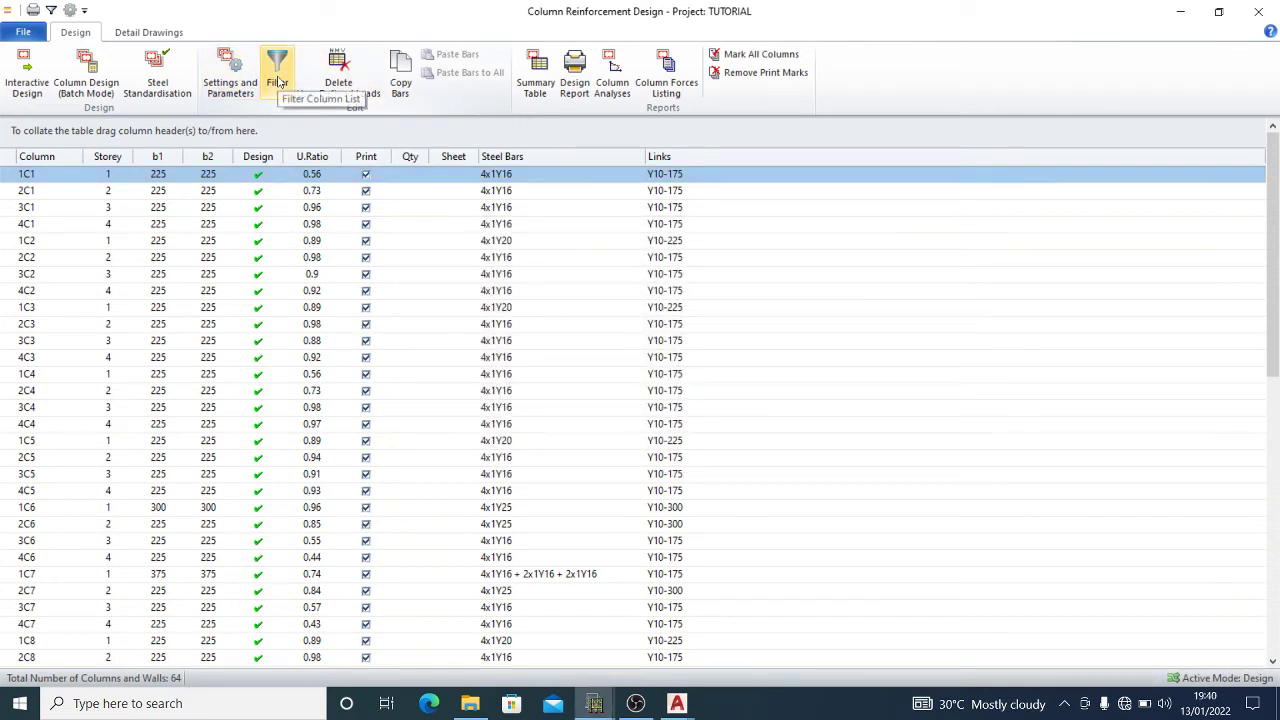
In the manual column sheet layout, place details 1C1, 1C10 and 1C11 side by side
left_click(149, 35)
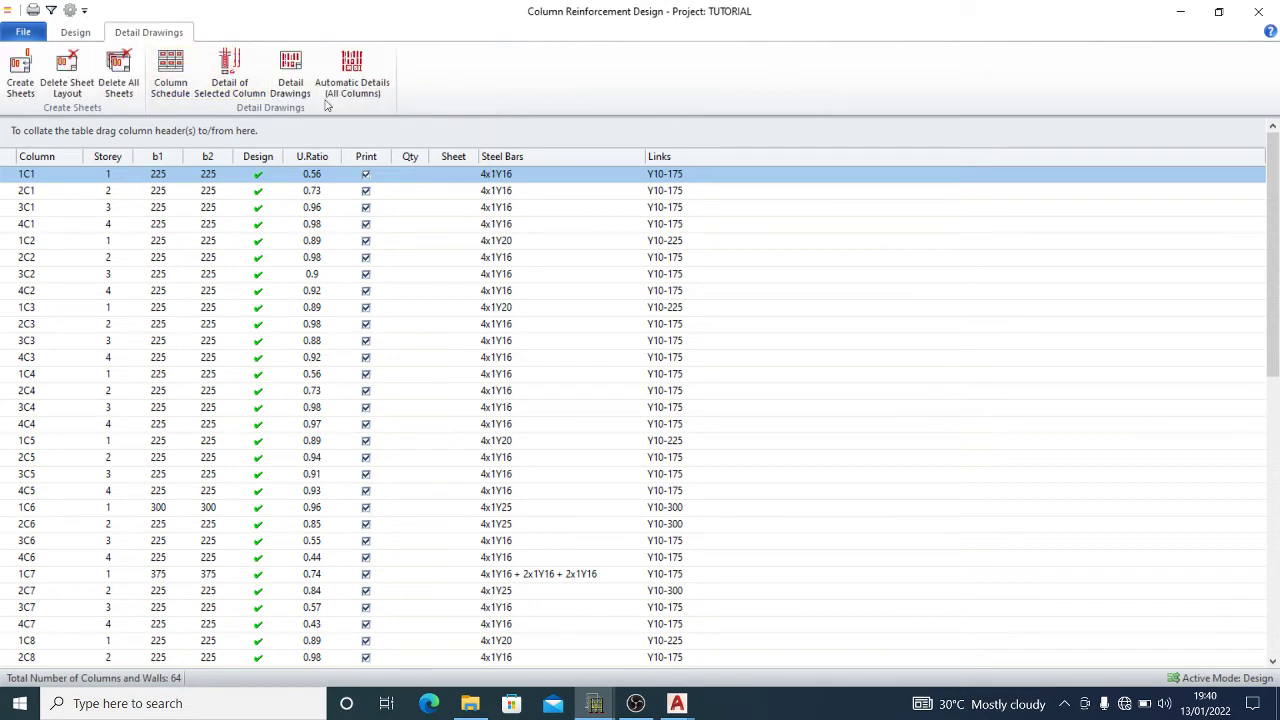
left_click(20, 82)
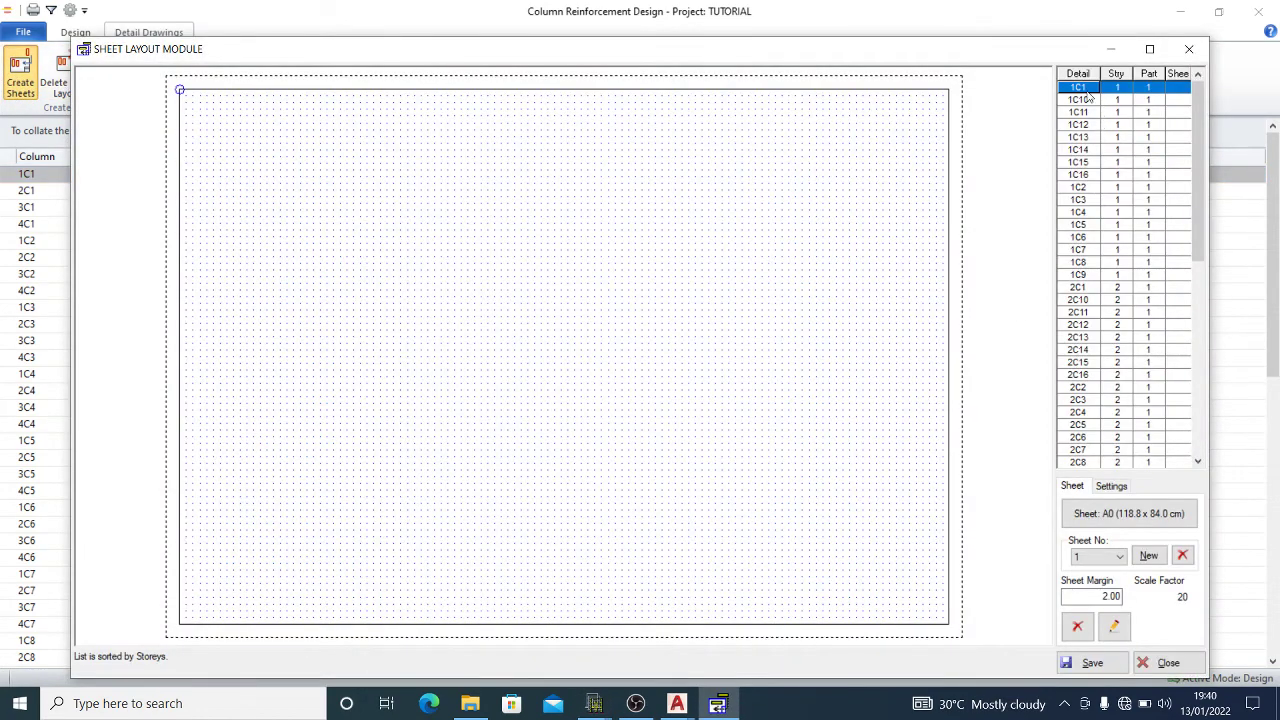
left_click_drag(1089, 93, 388, 127)
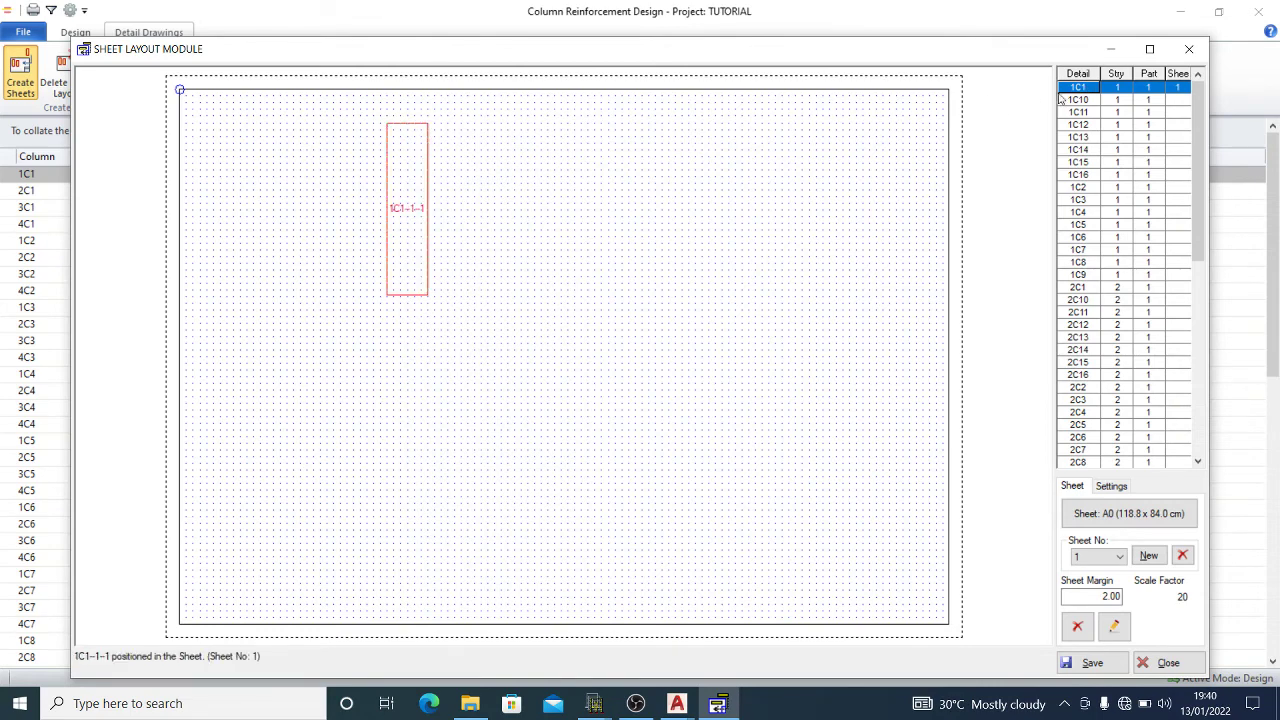
left_click_drag(1062, 97, 494, 173)
mouse_move(1087, 104)
left_mouse_down()
mouse_move(877, 160)
mouse_move(649, 189)
mouse_move(632, 180)
left_mouse_up()
left_click(512, 216)
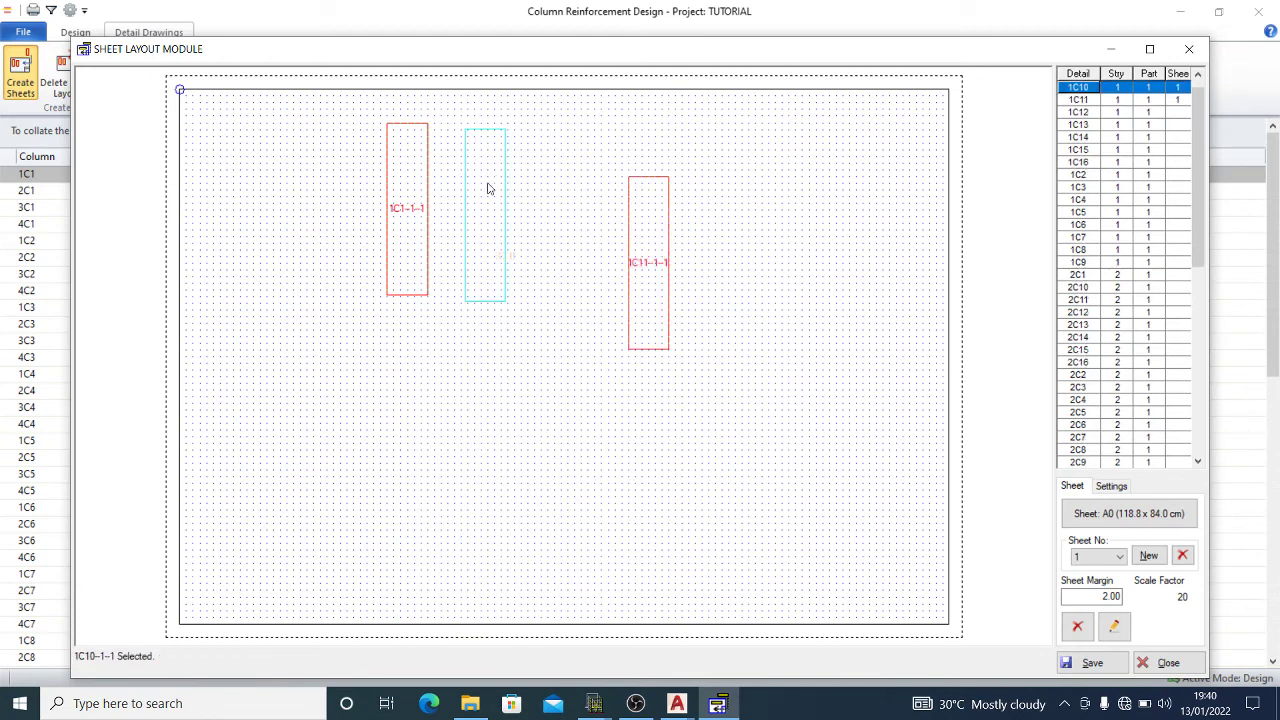
left_click_drag(512, 216, 489, 188)
mouse_move(631, 229)
left_mouse_down()
mouse_move(572, 212)
mouse_move(553, 189)
left_mouse_up()
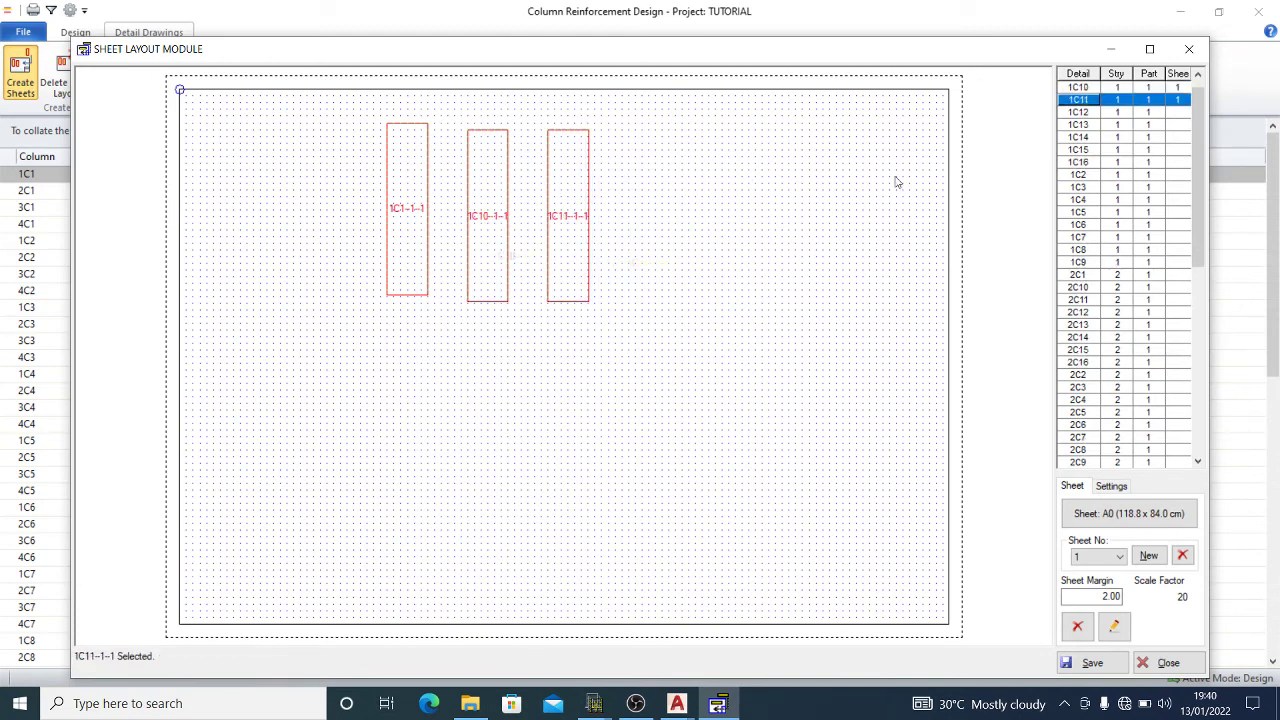
Add details 1C12 and 1C14 after 1C11 and save the sheet layout
mouse_move(1133, 116)
left_mouse_down()
mouse_move(690, 188)
mouse_move(631, 174)
left_mouse_up()
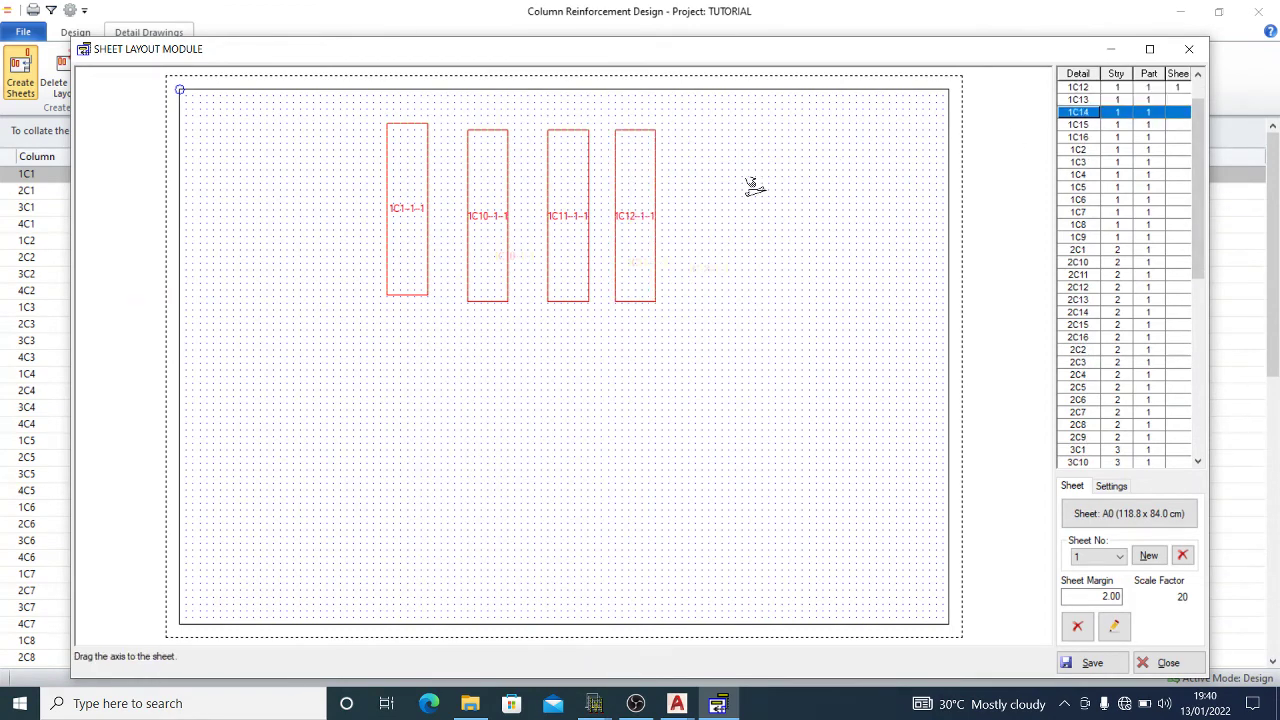
left_click_drag(1150, 113, 740, 195)
mouse_move(742, 280)
left_mouse_down()
mouse_move(707, 253)
mouse_move(696, 217)
left_mouse_up()
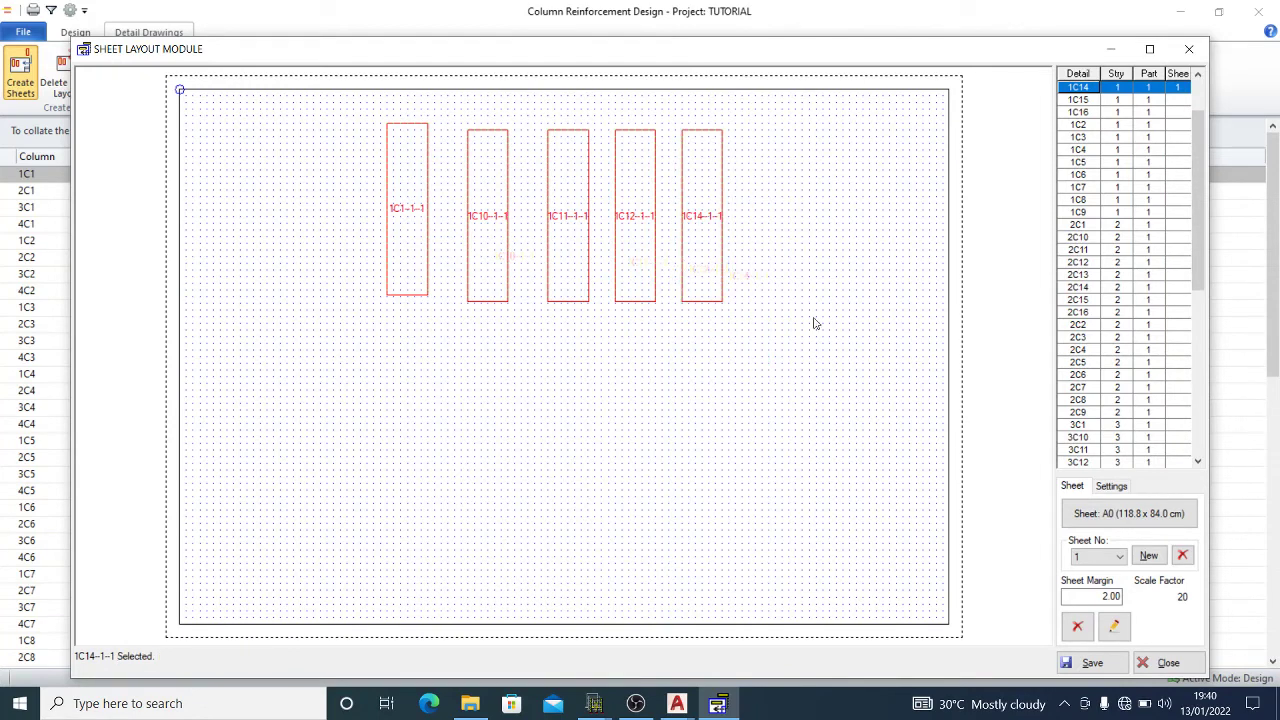
left_click(1098, 668)
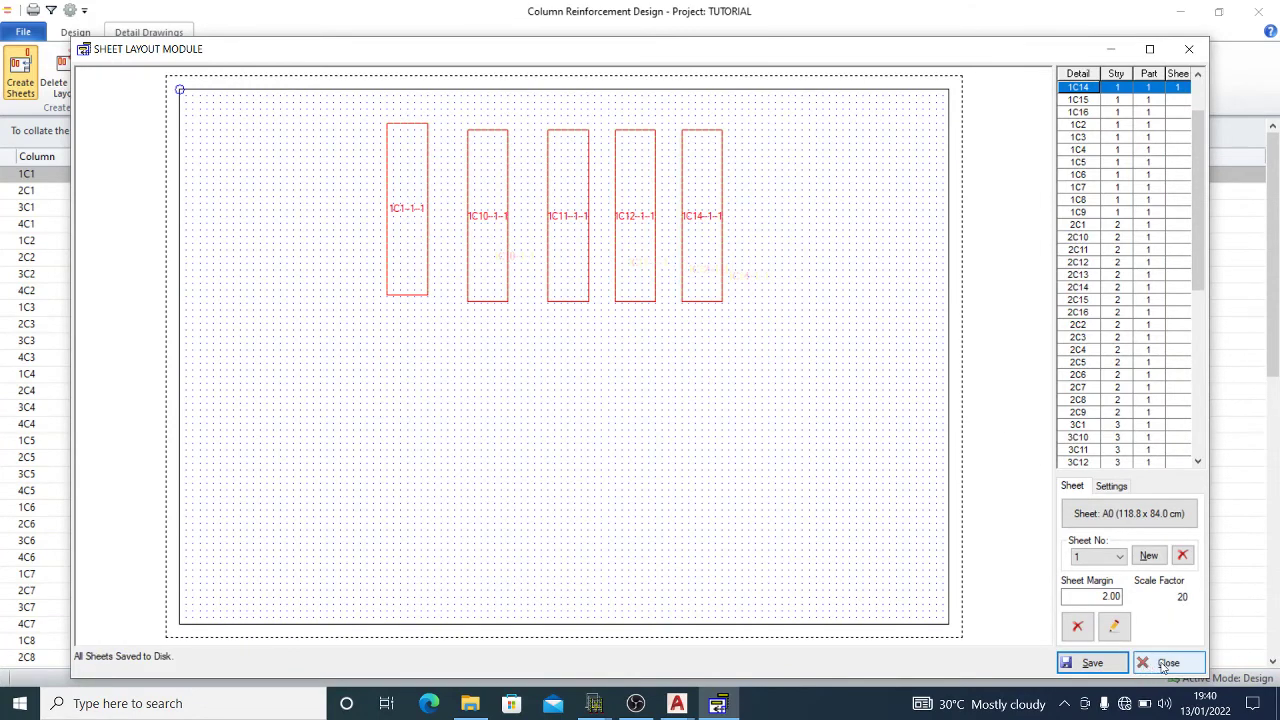
Close the sheet layout and export sheet 1's column details as a DXF drawing
left_click(1162, 666)
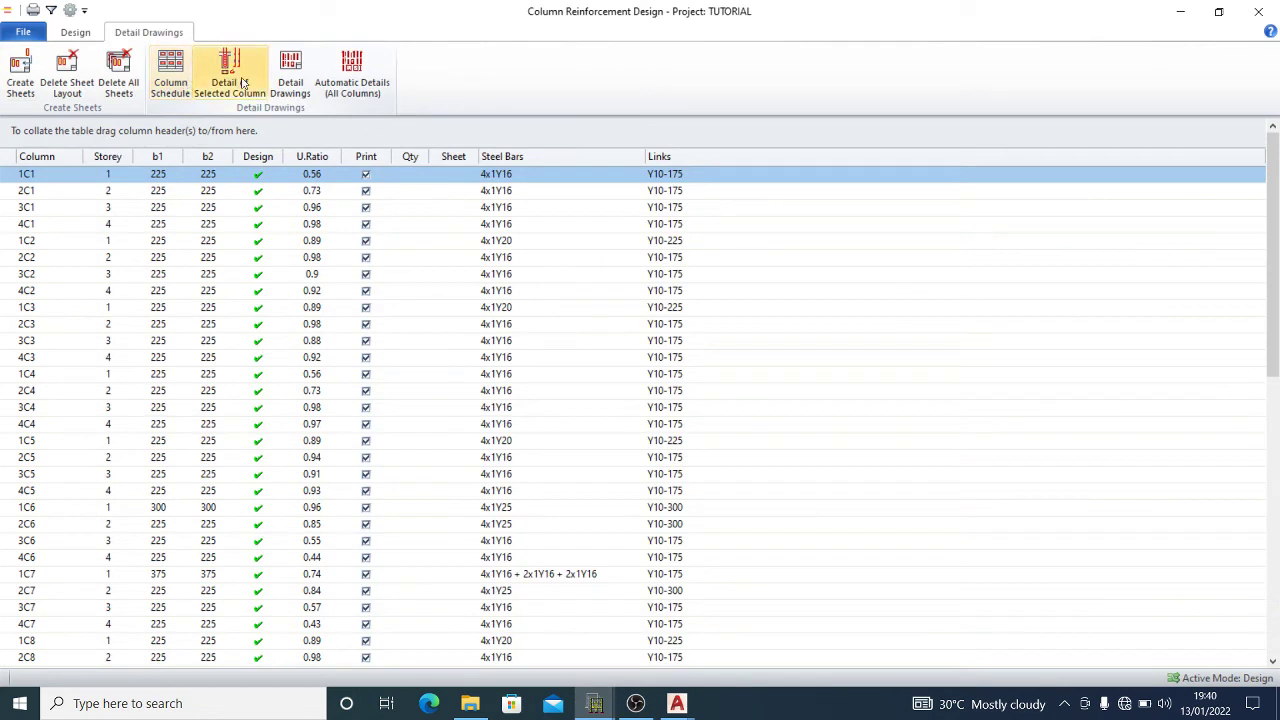
left_click(293, 84)
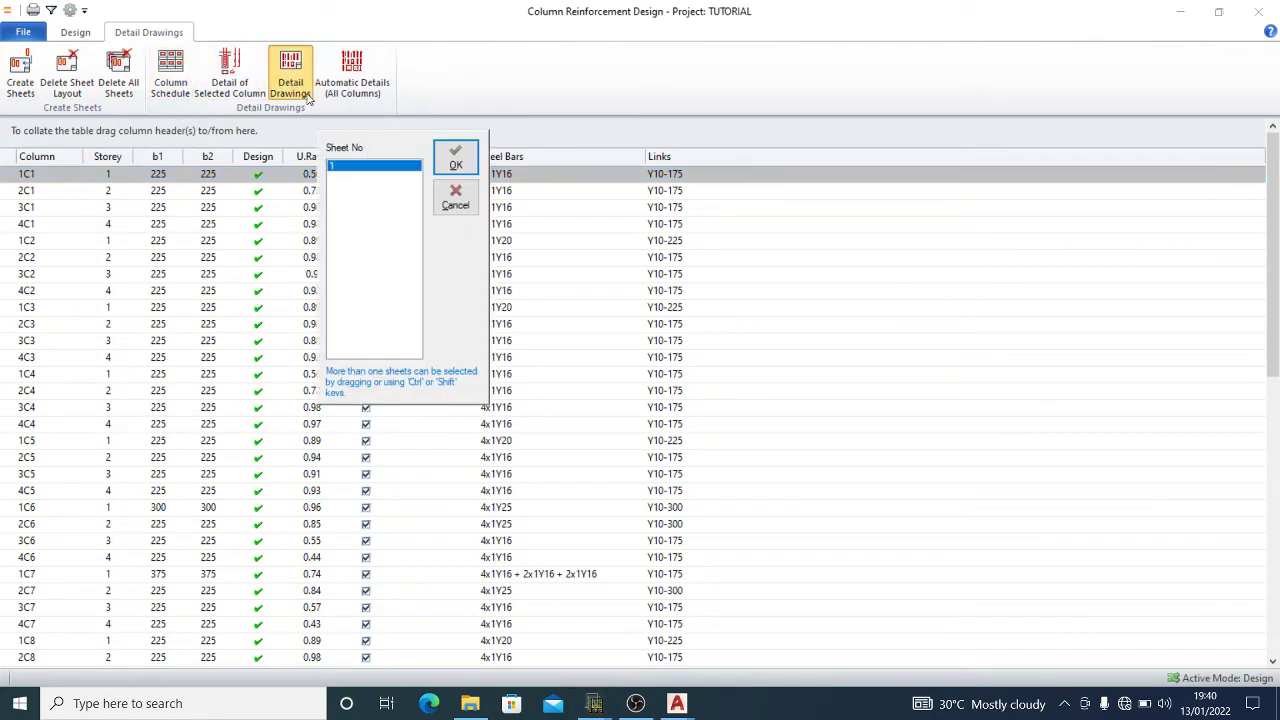
left_click(455, 158)
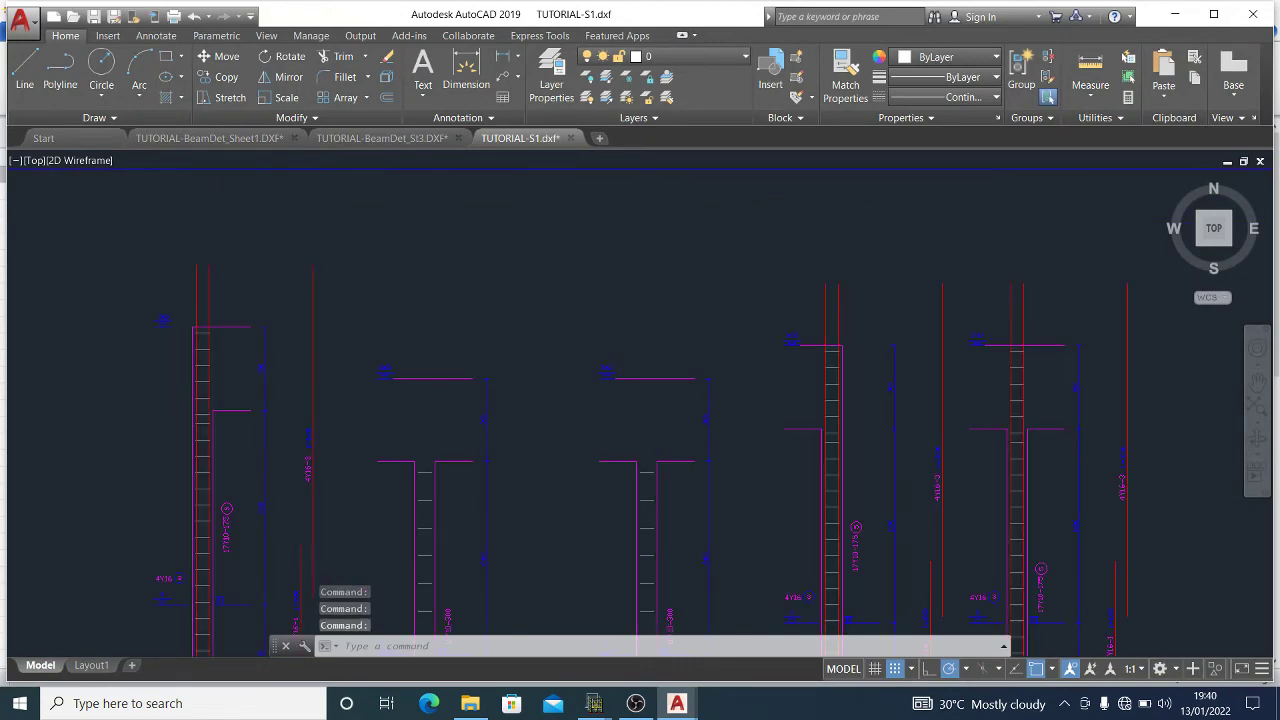
Inspect TUTORIAL-S1.dxf in AutoCAD, then bring Orion's column reinforcement table back
scroll(679, 560, "up", 4)
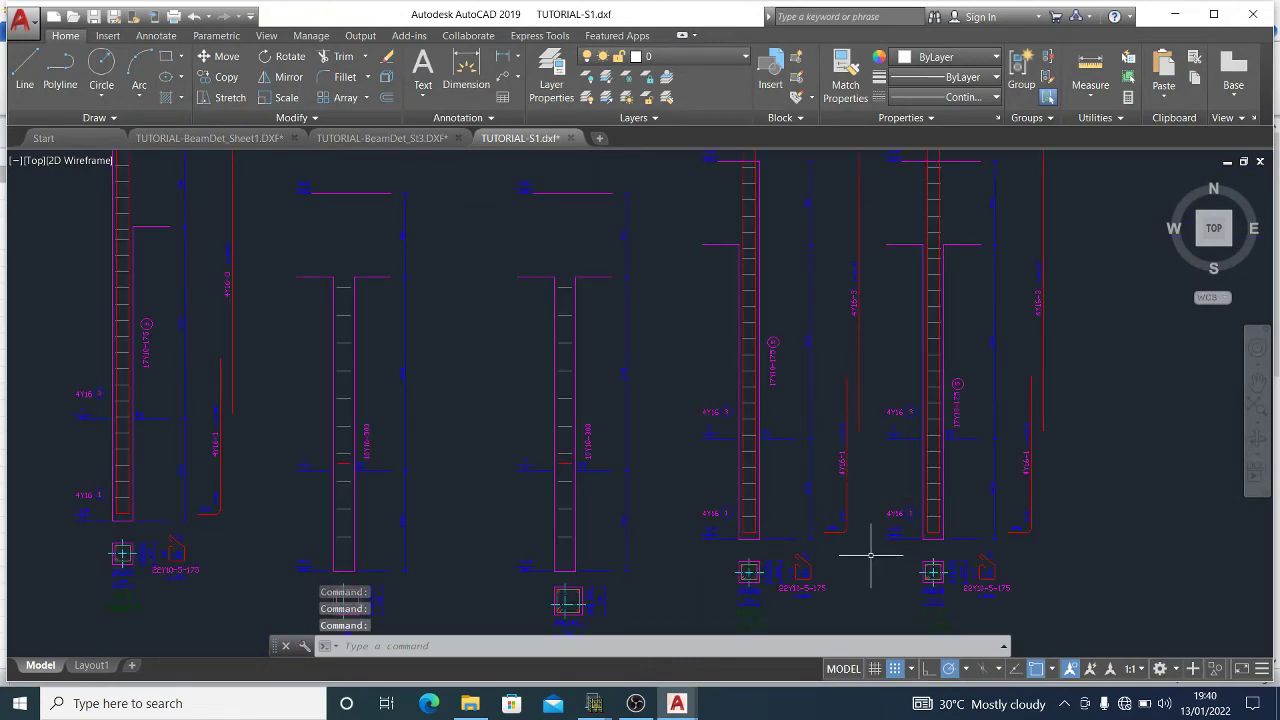
scroll(810, 365, "up", 3)
scroll(791, 370, "down", 5)
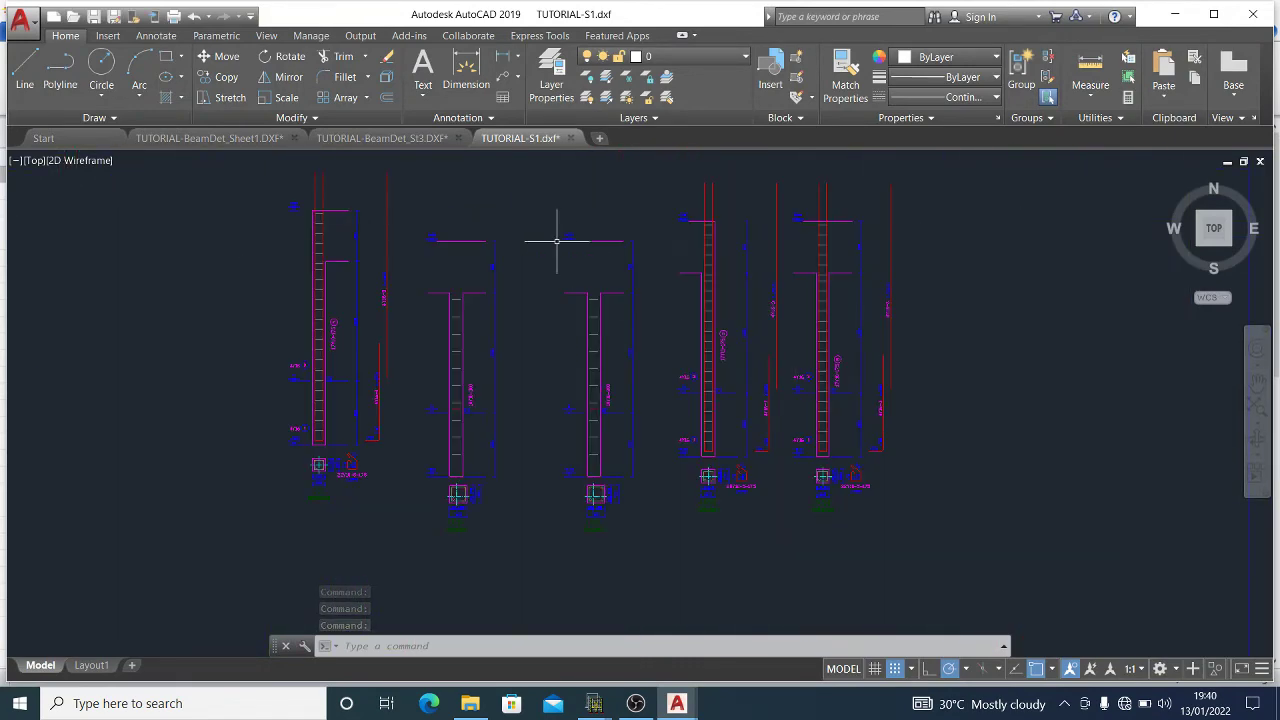
scroll(346, 176, "up", 2)
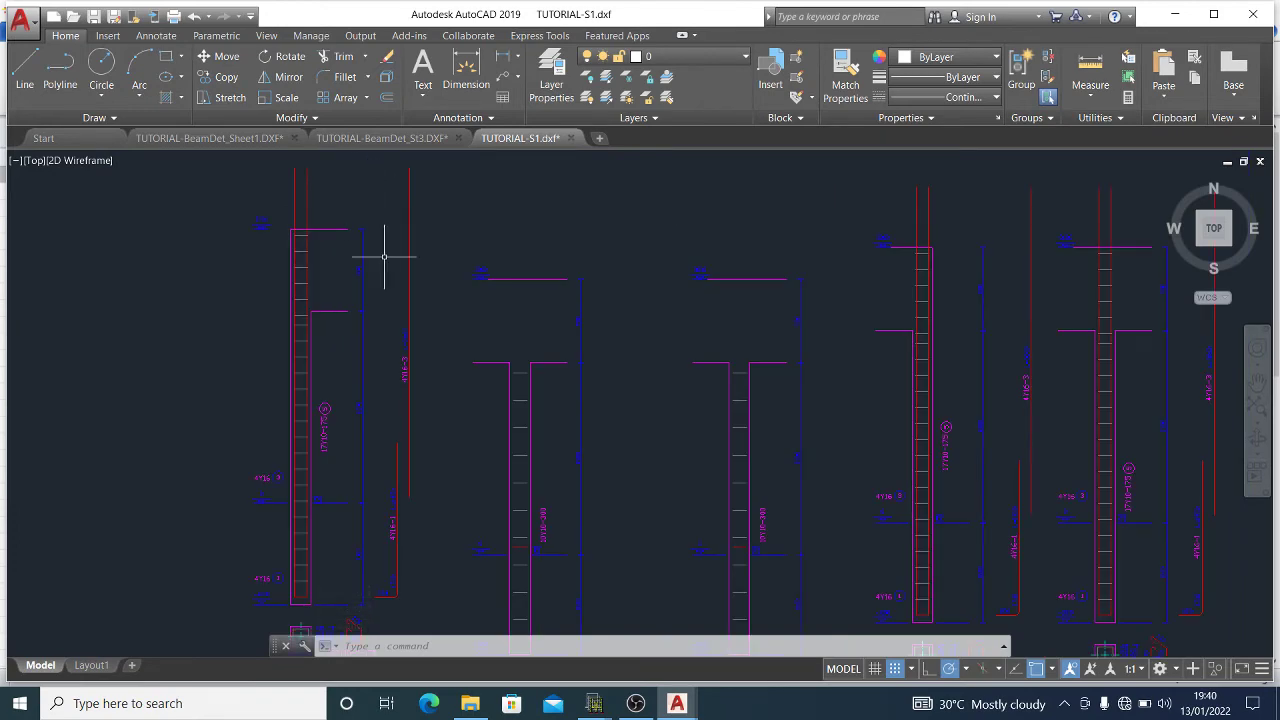
scroll(400, 270, "down", 2)
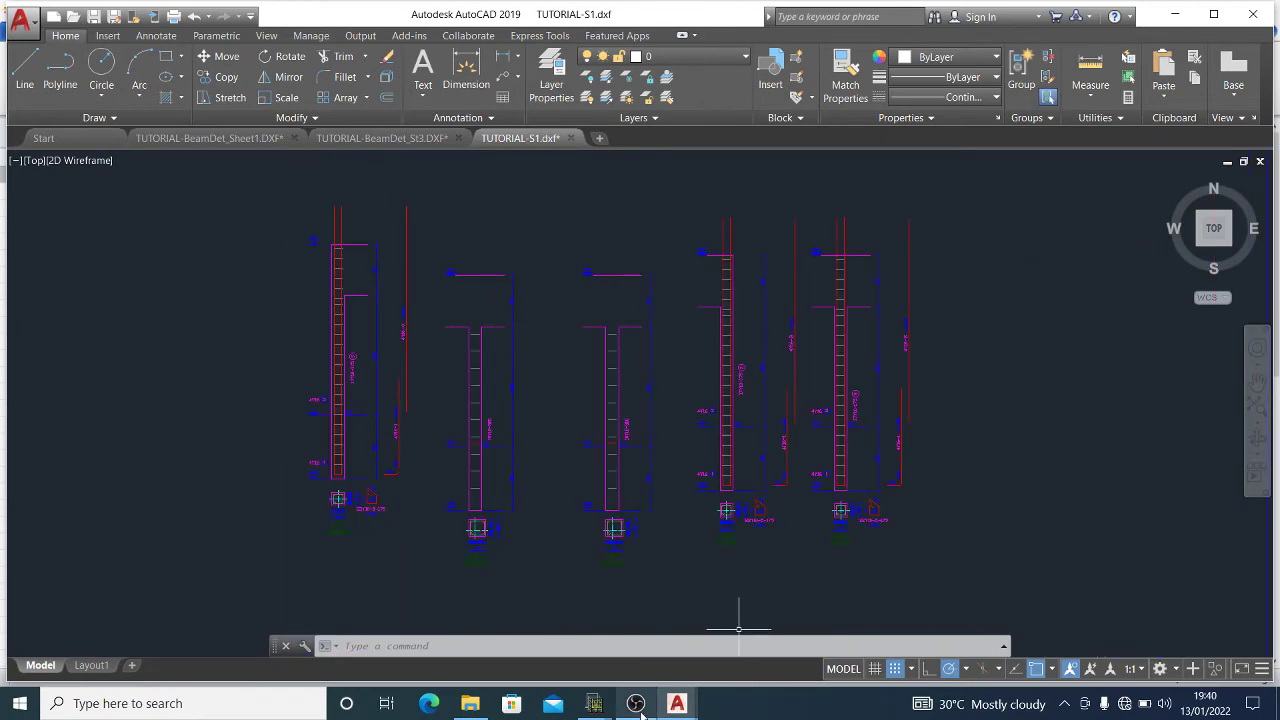
mouse_move(594, 704)
left_click(676, 660)
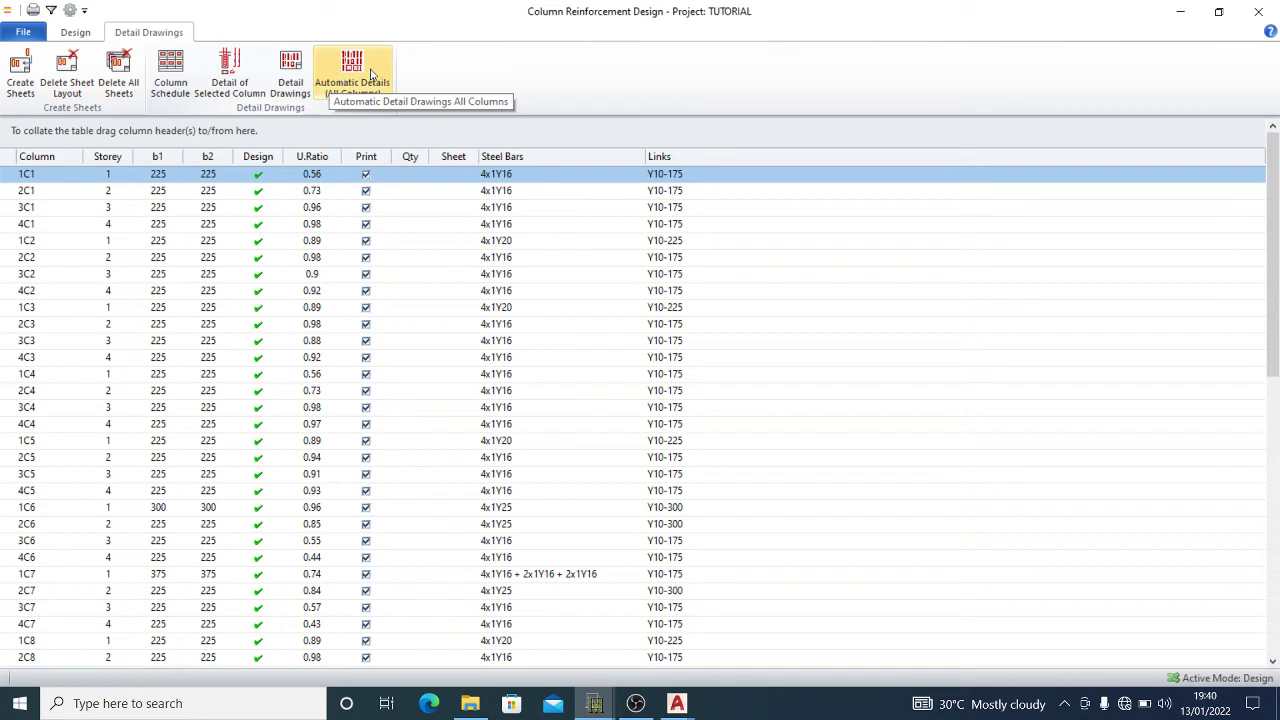
Generate automatic column details for all columns of Storey 3
left_click(370, 75)
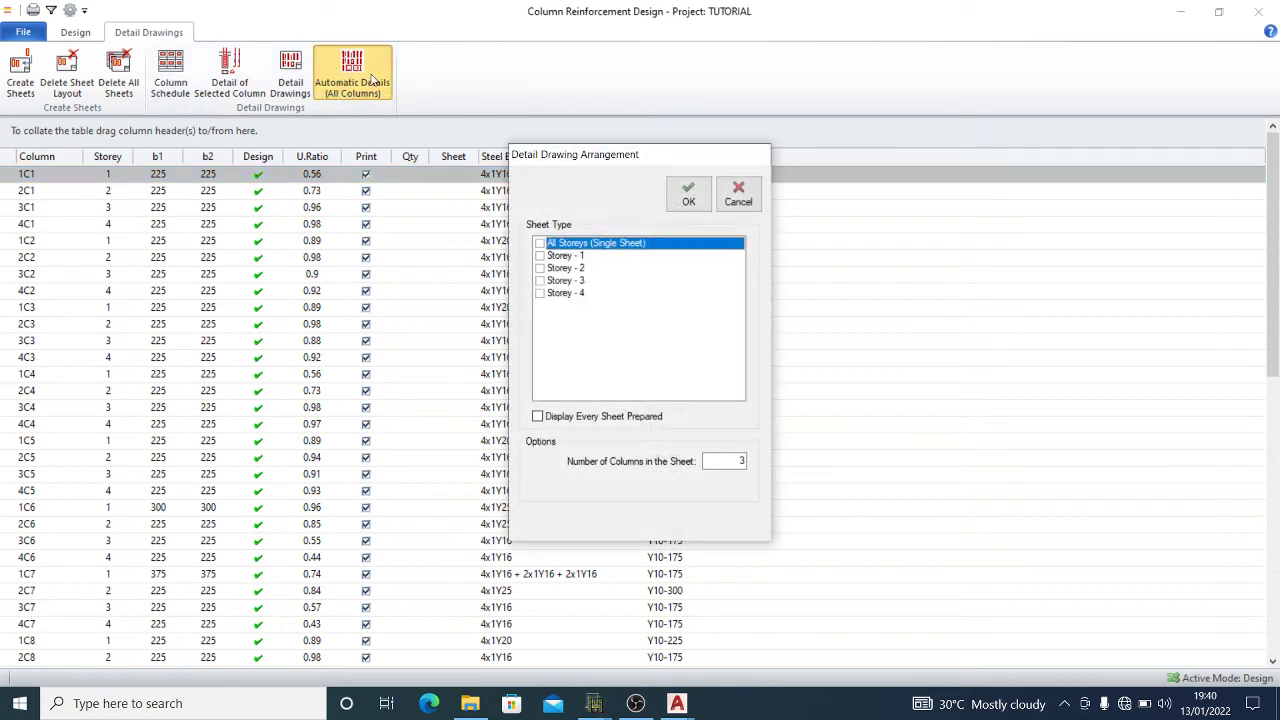
left_click(550, 281)
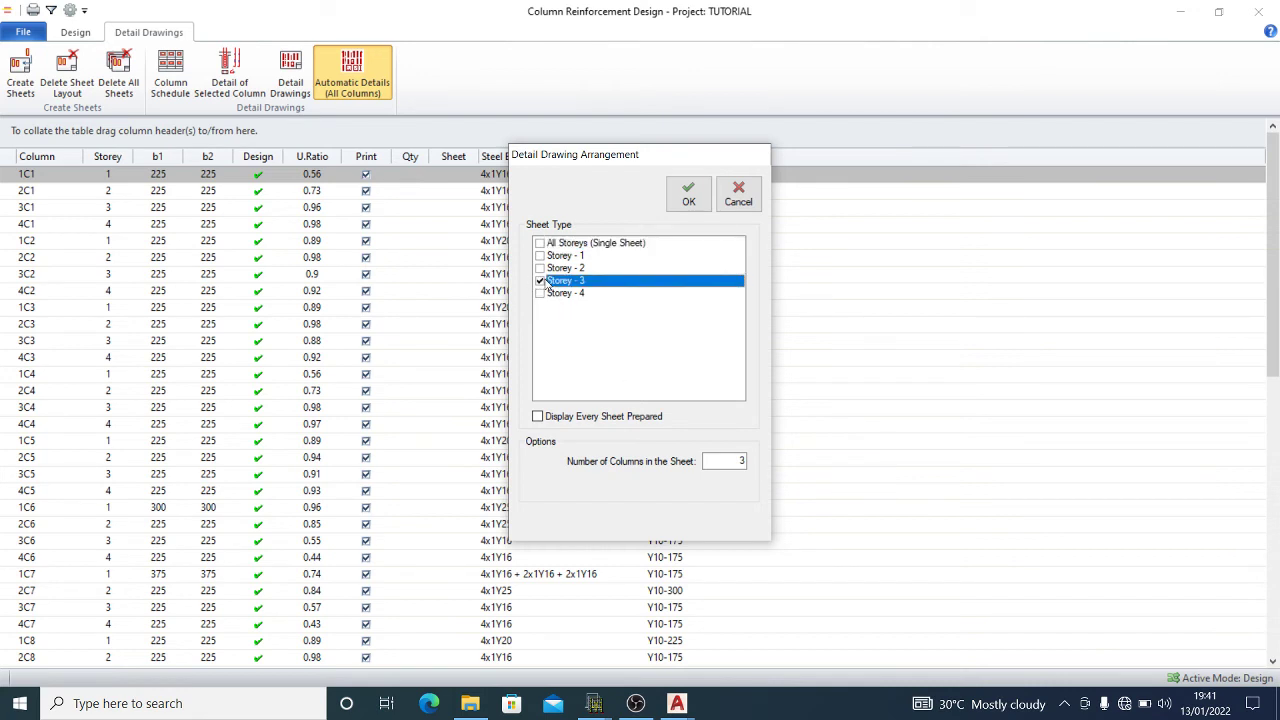
left_click(692, 200)
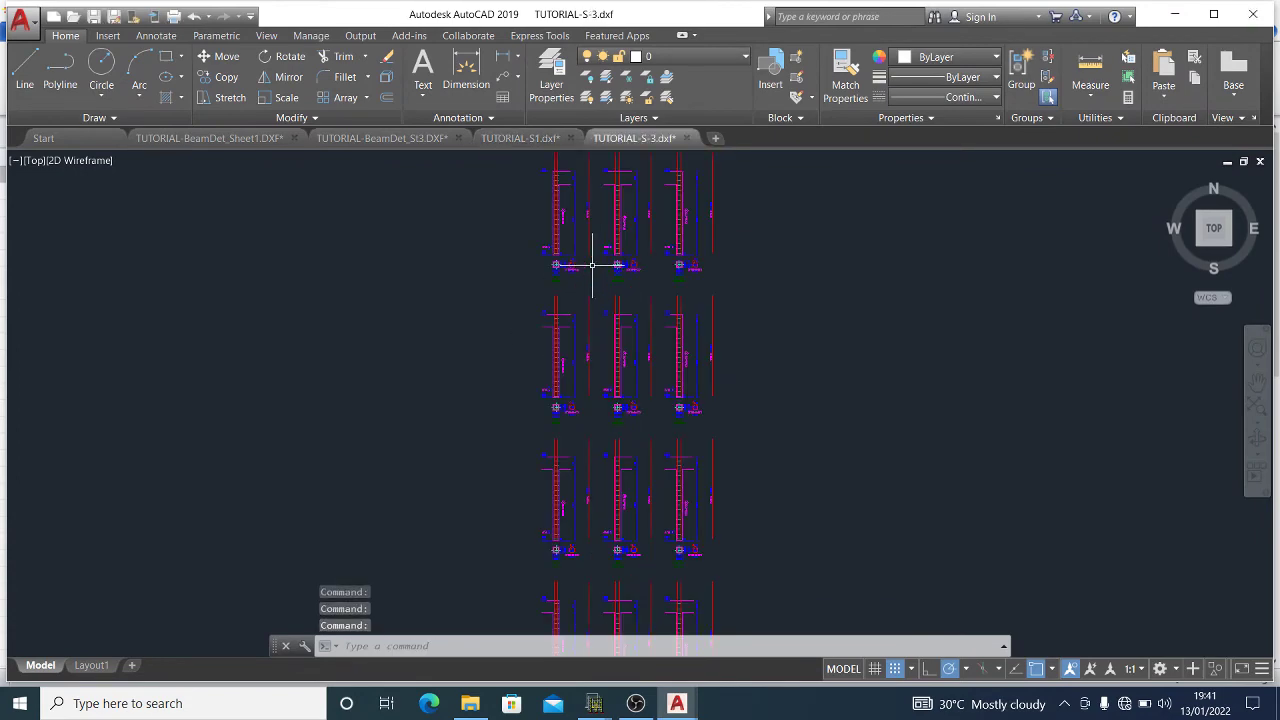
Zoom around TUTORIAL-S-3.dxf to review the column details laid out three per row
scroll(592, 265, "up", 2)
scroll(651, 286, "down", 4)
scroll(600, 443, "up", 3)
scroll(718, 500, "up", 2)
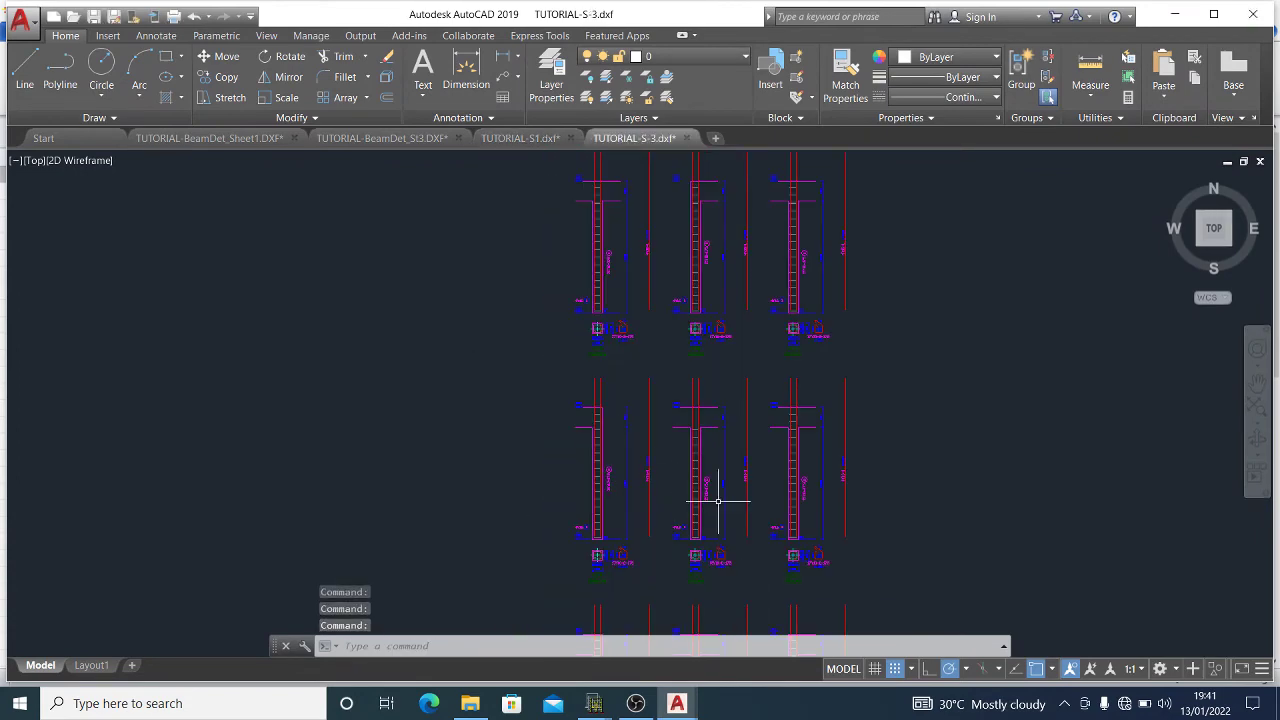
scroll(620, 450, "down", 2)
scroll(537, 223, "down", 2)
scroll(571, 409, "up", 5)
scroll(540, 472, "up", 2)
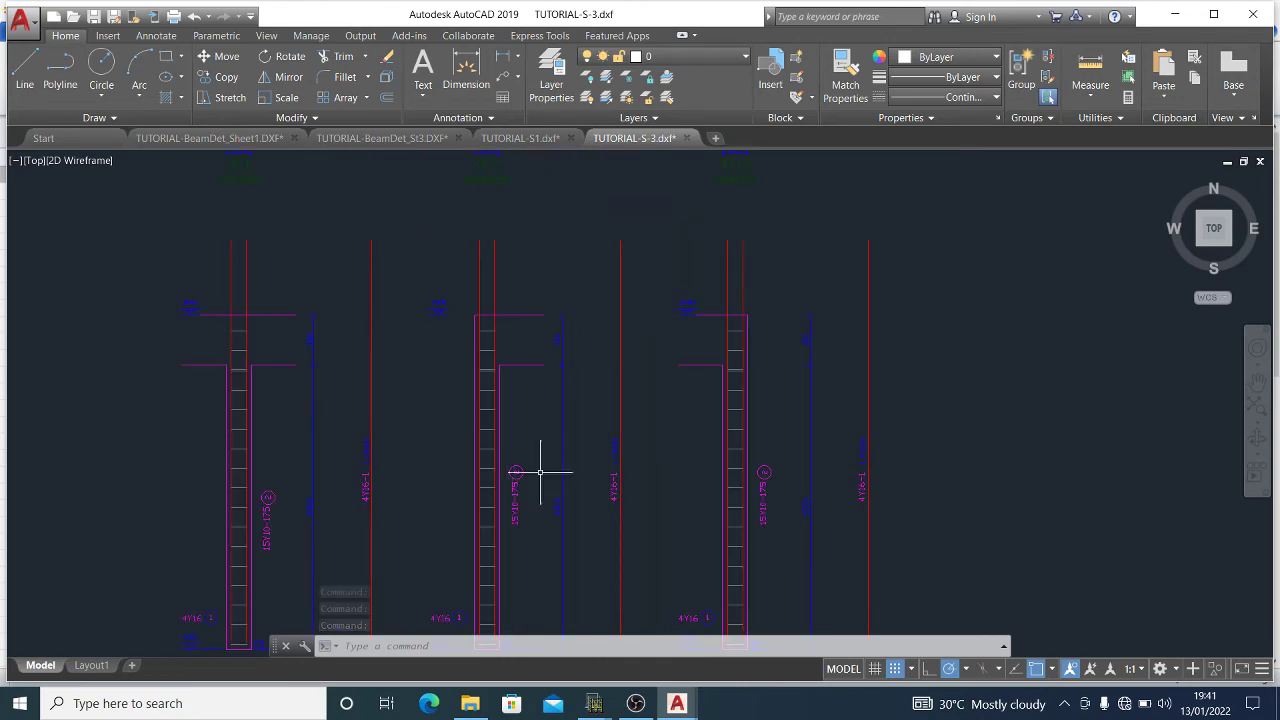
scroll(540, 472, "down", 4)
scroll(614, 457, "up", 4)
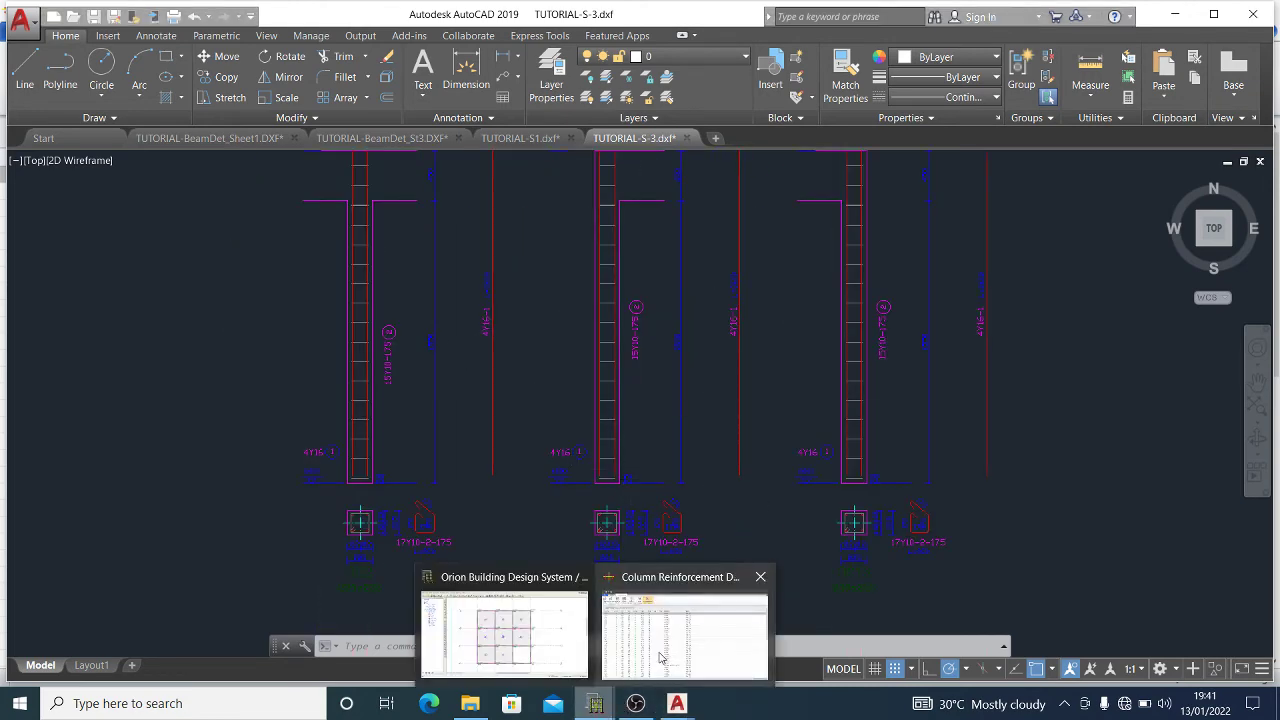
Return to Column Reinforcement Design, dismiss the arrangement dialog, and close the module
left_click(660, 657)
left_click(738, 198)
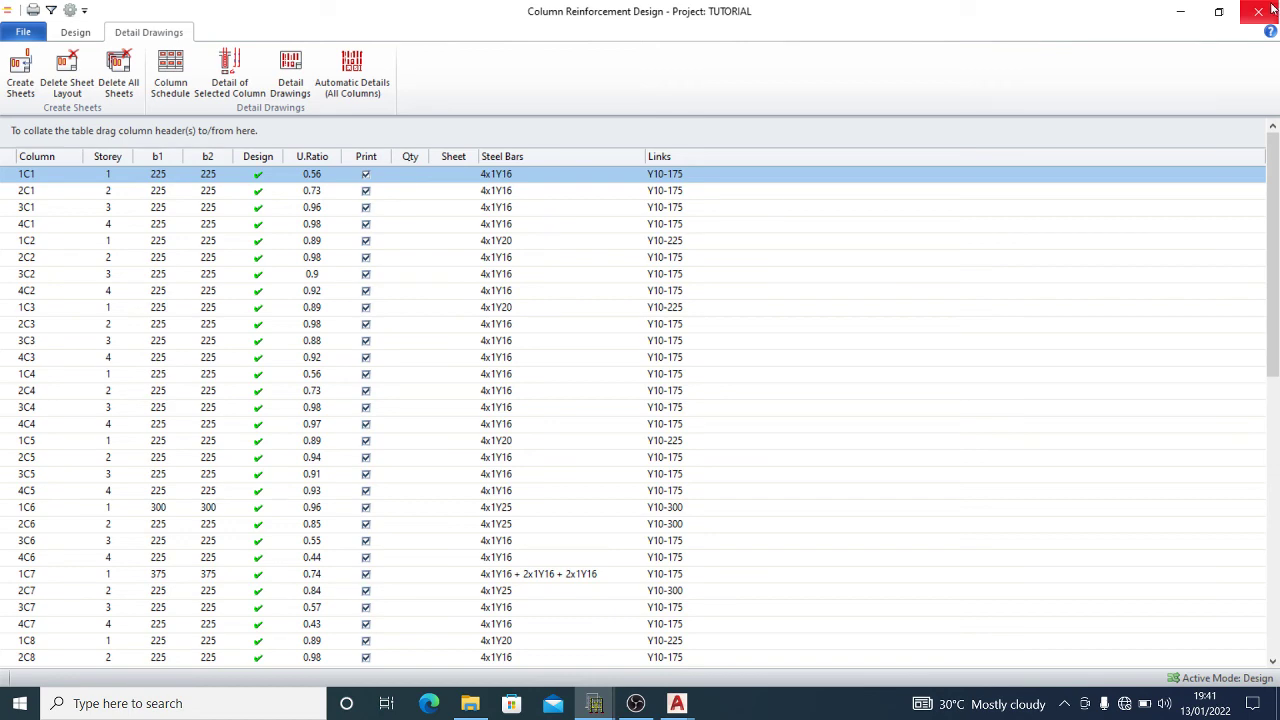
left_click(1273, 8)
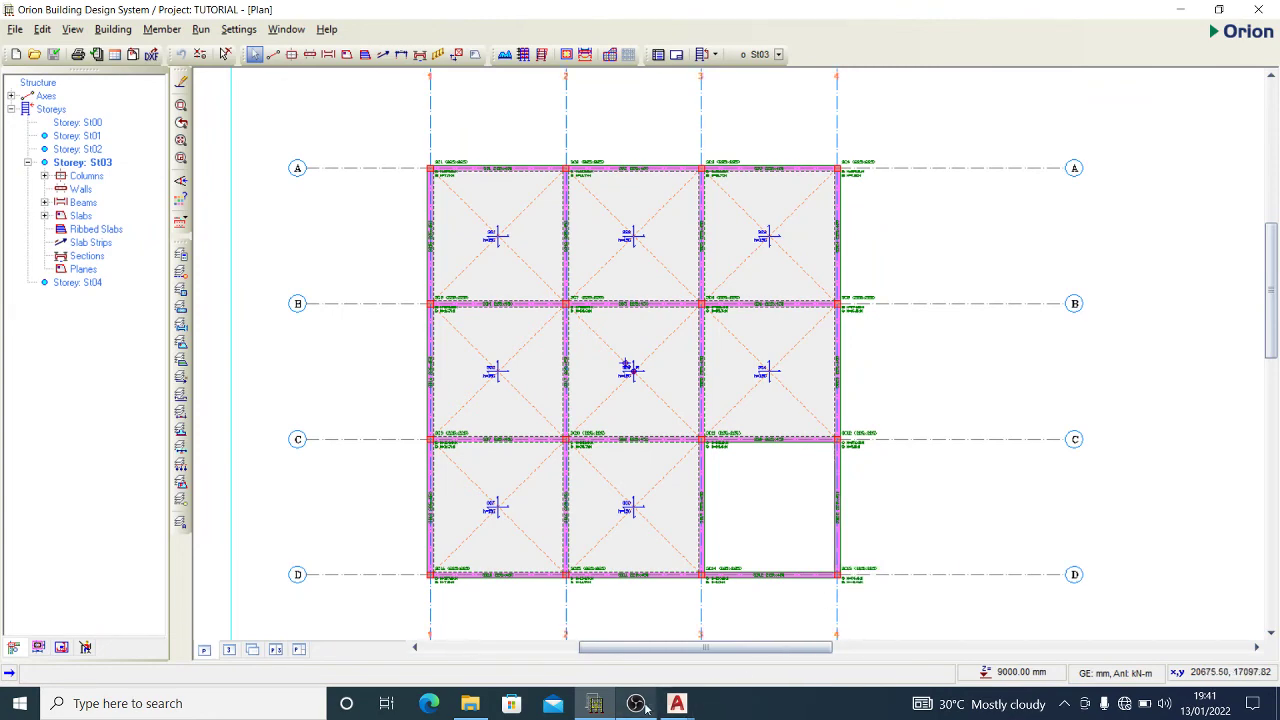
Switch AutoCAD to TUTORIAL-BeamDet_Sheet1.DXF and zoom over its storey 3 beam details
left_click(677, 703)
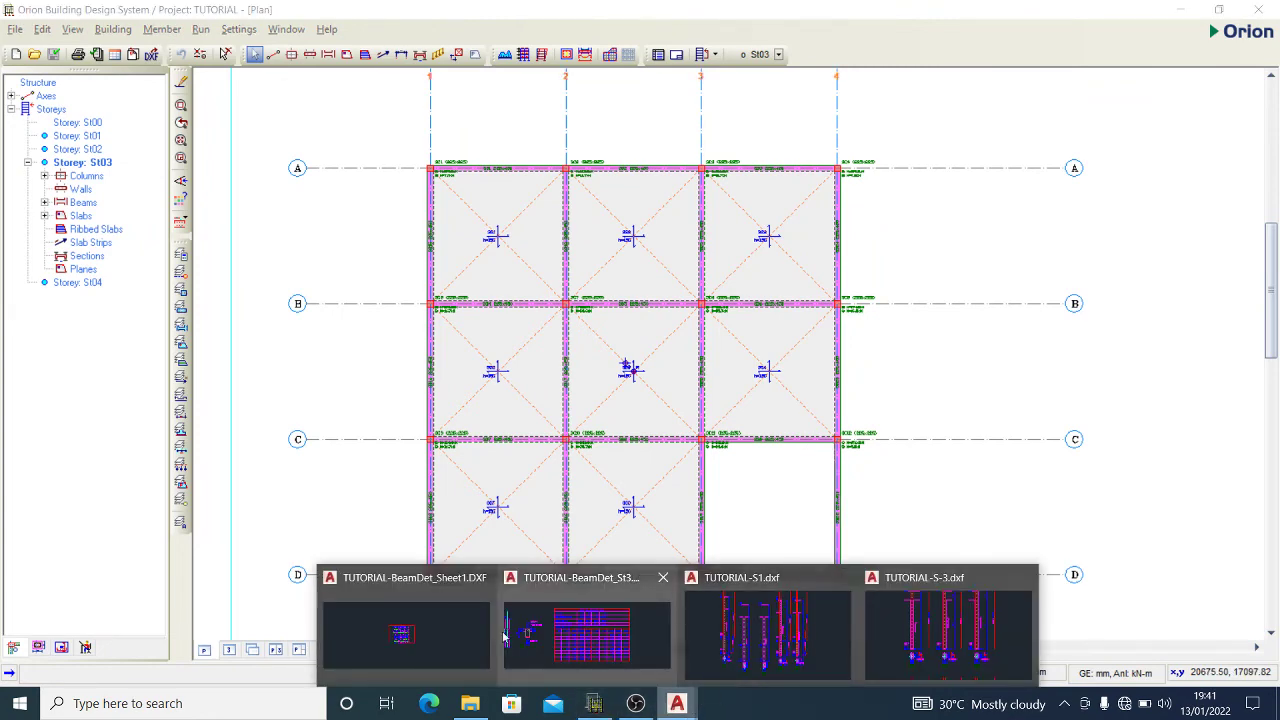
left_click(466, 638)
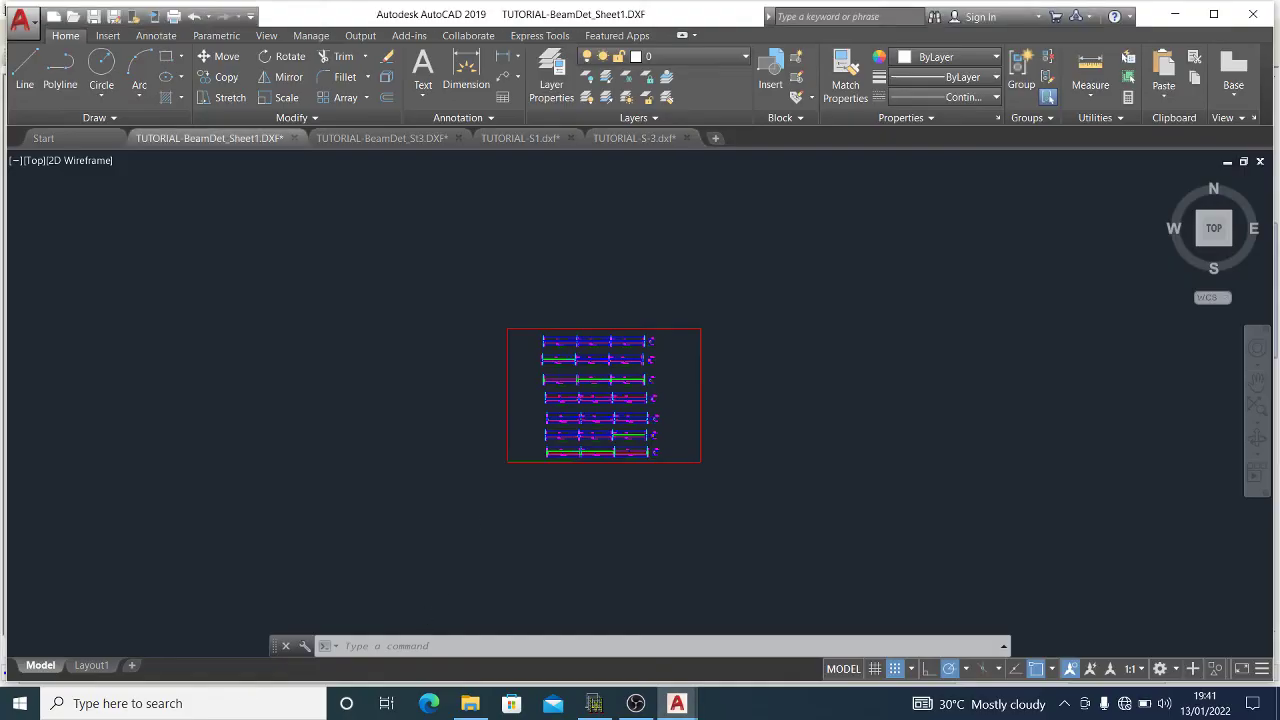
scroll(606, 343, "up", 3)
scroll(580, 343, "up", 3)
scroll(651, 423, "up", 3)
scroll(590, 494, "down", 3)
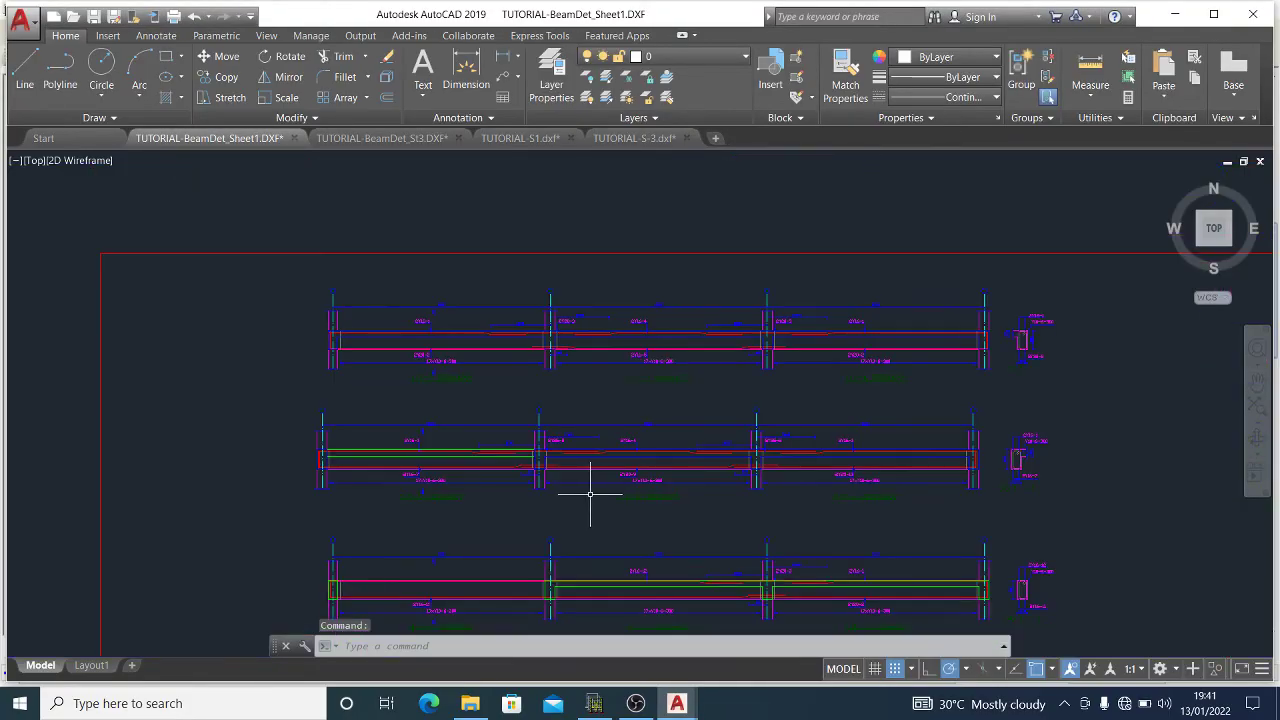
scroll(700, 323, "up", 2)
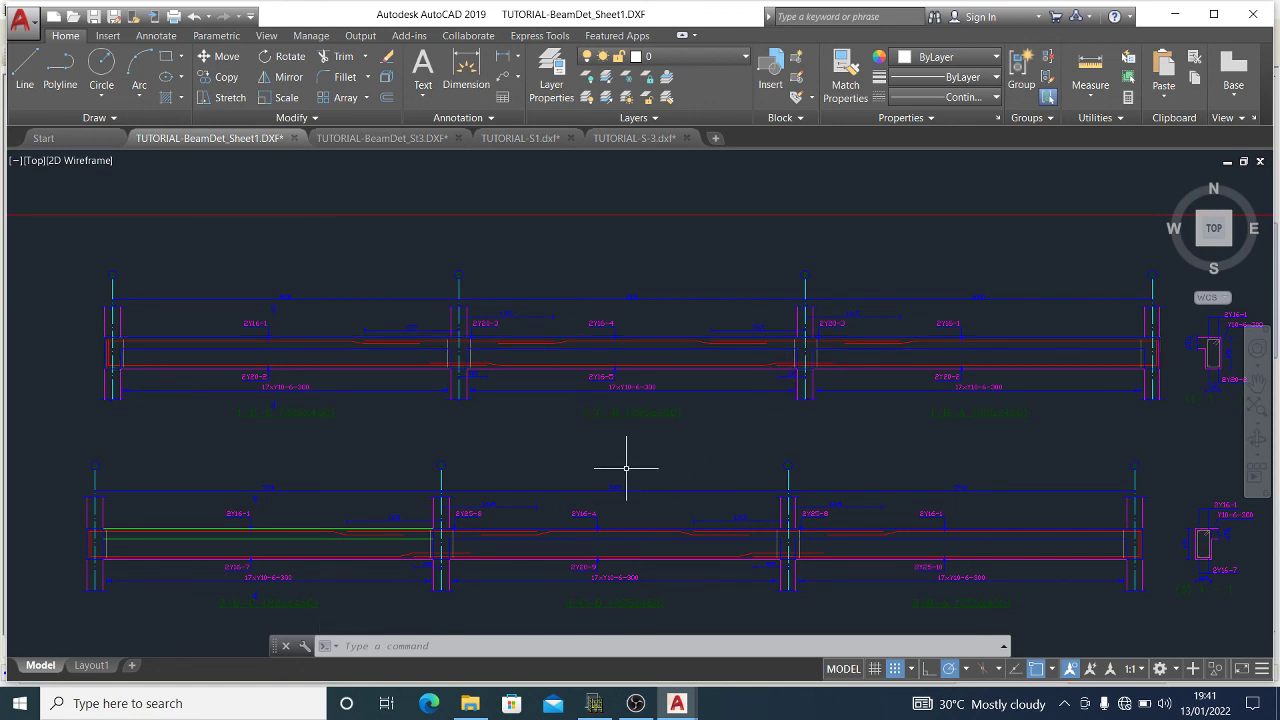
scroll(572, 285, "down", 2)
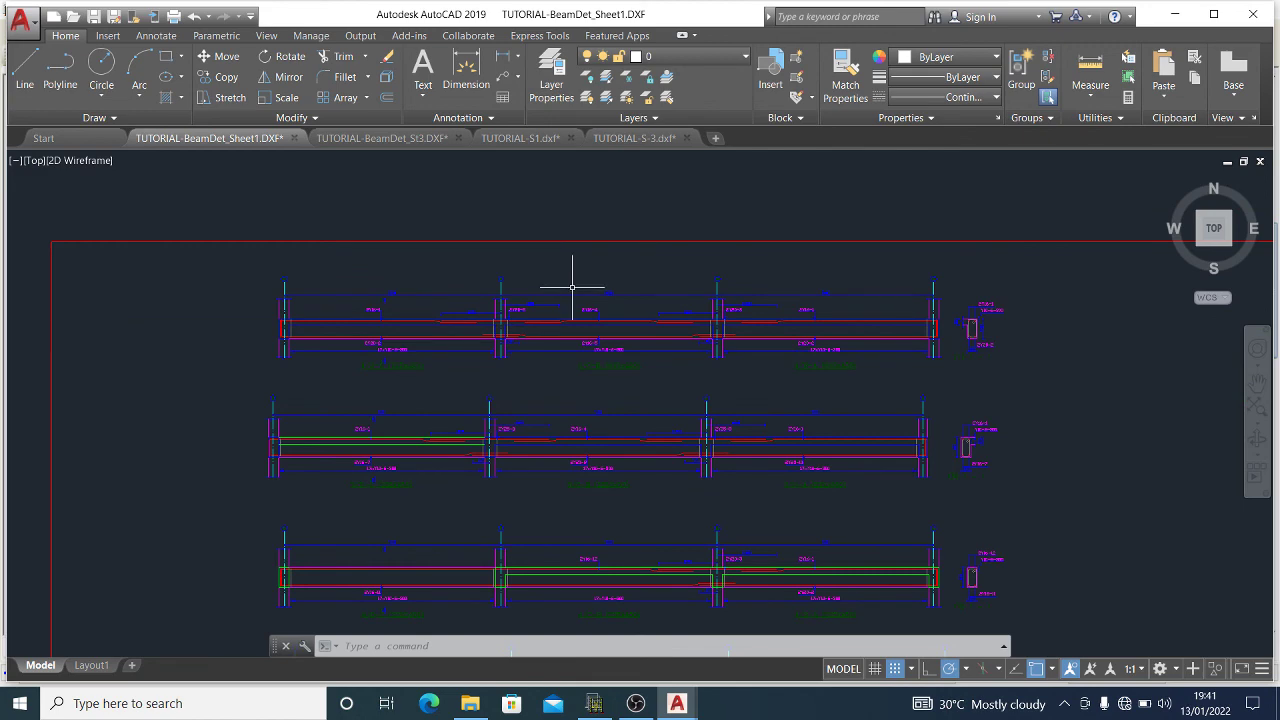
scroll(640, 290, "down", 2)
scroll(460, 443, "up", 2)
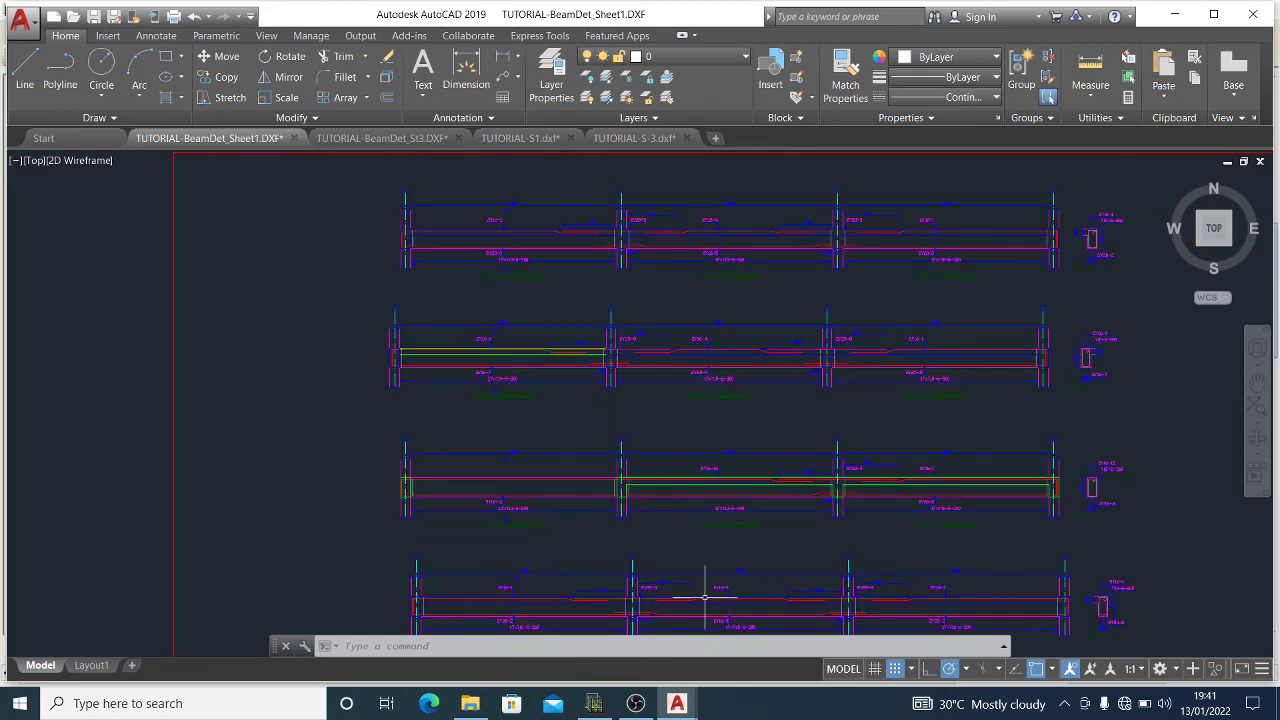